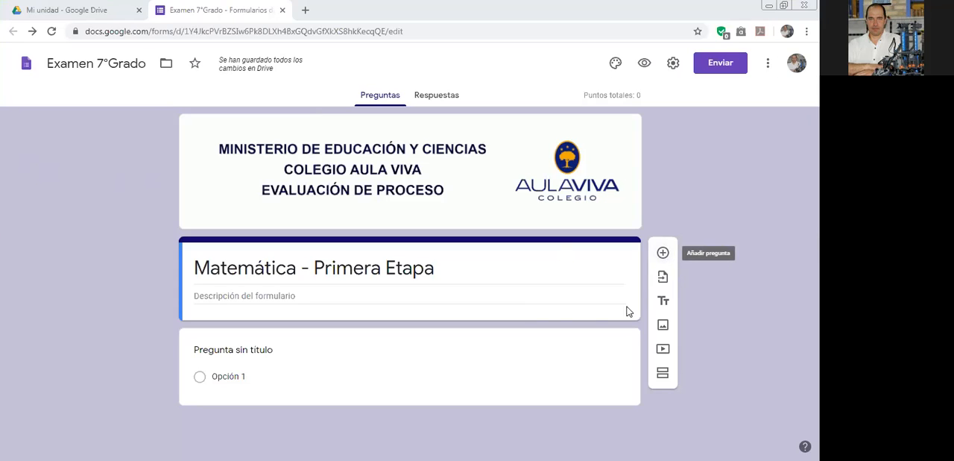
Change the untitled question's type to Respuesta corta.
left_click(490, 340)
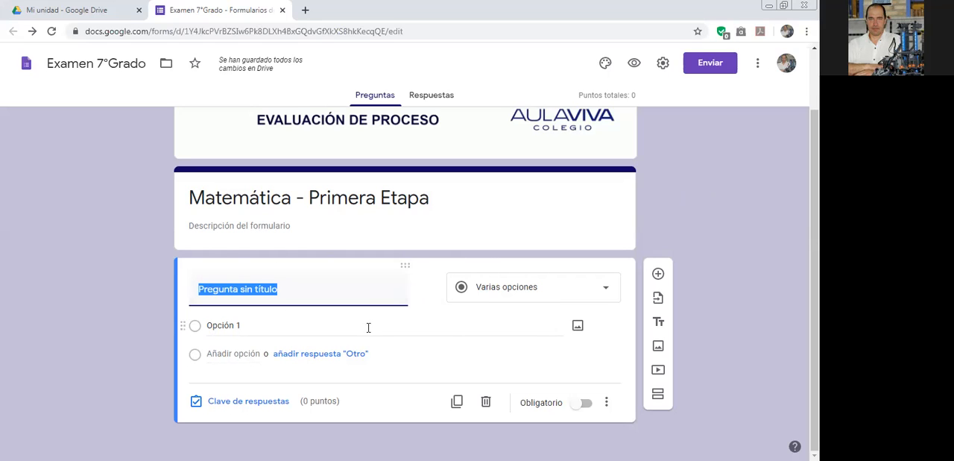
left_click(605, 291)
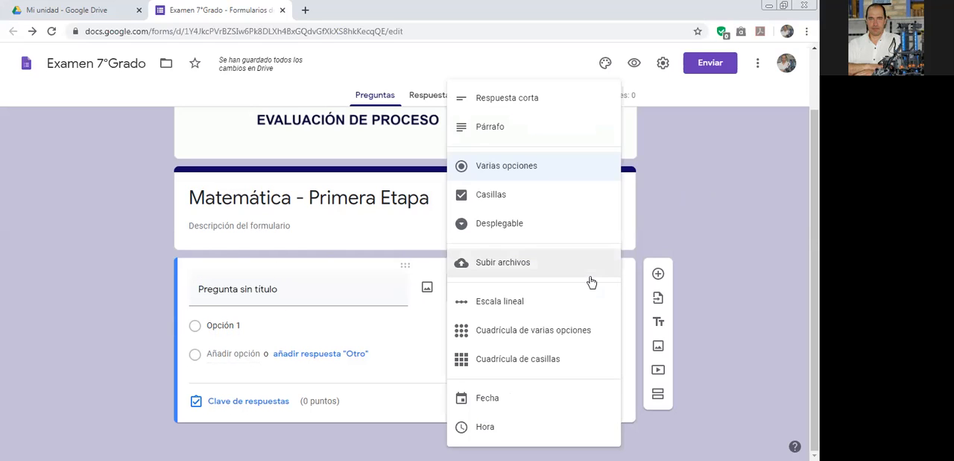
left_click(524, 97)
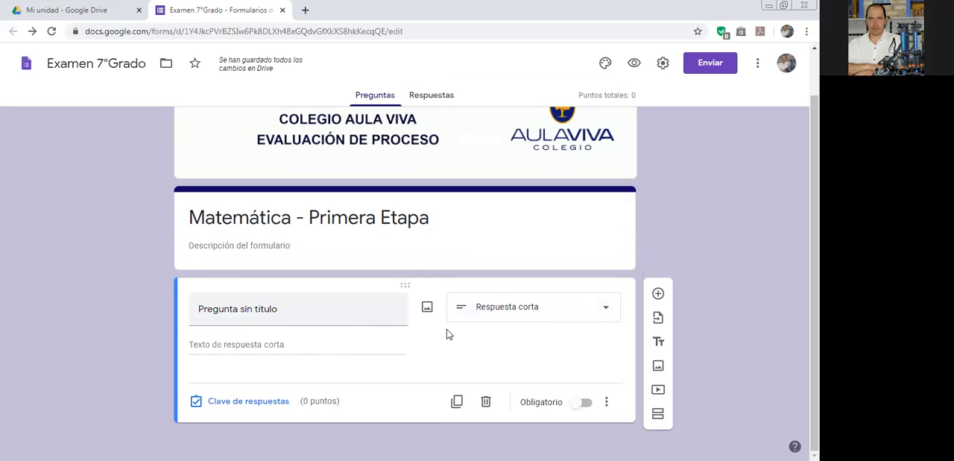
left_click(605, 312)
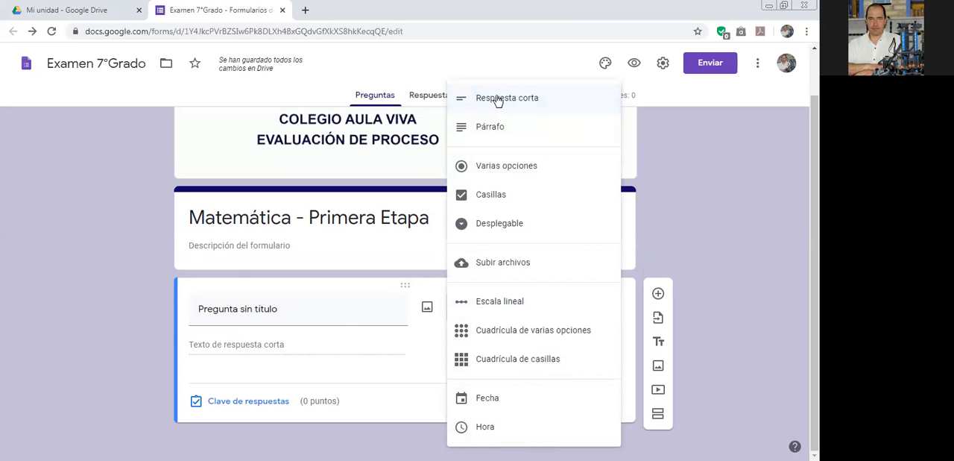
left_click(653, 260)
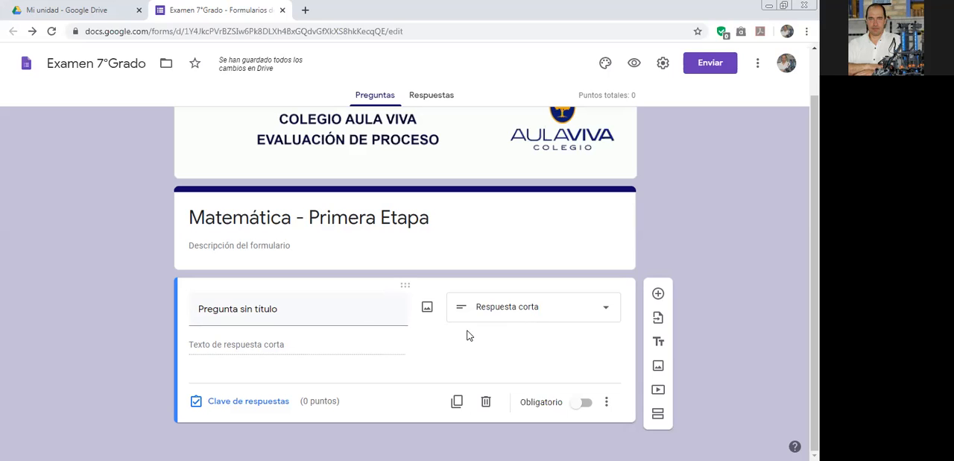
Title the short-answer question "¿Cuánto es 2 más 2?".
left_click(298, 316)
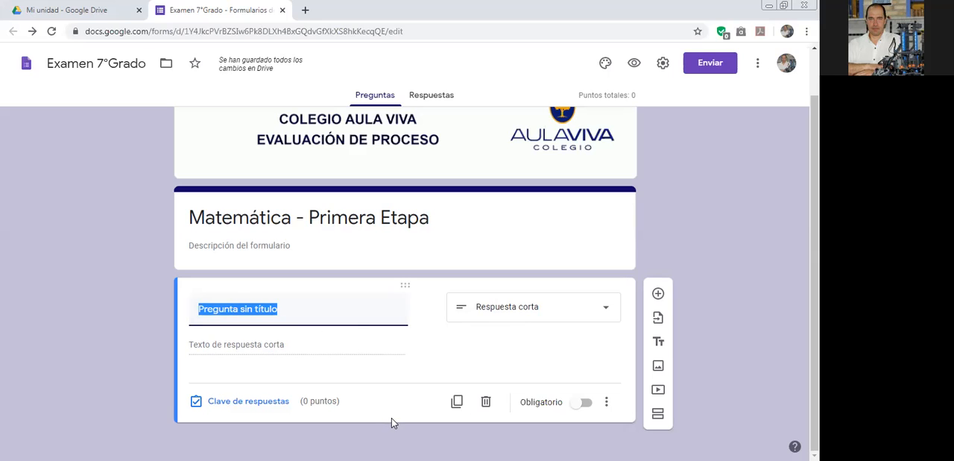
type("Cuen")
key("BackSpace")
key("BackSpace")
key("BackSpace")
key("BackSpace")
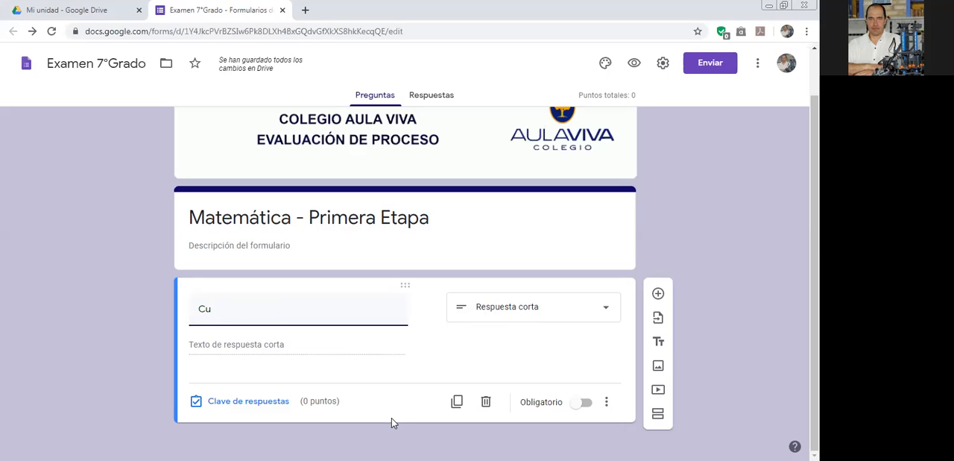
type("1")
key("BackSpace")
type("1")
key("BackSpace")
type("?")
key("BackSpace")
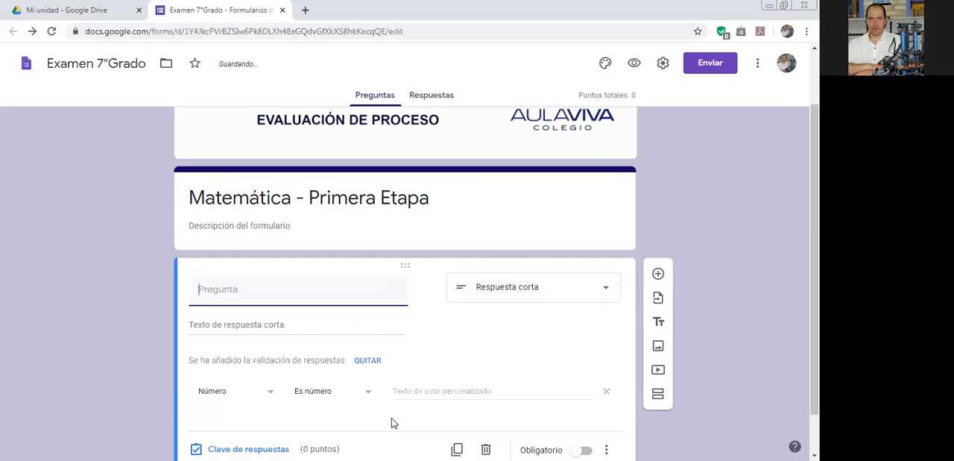
type("¿Cu")
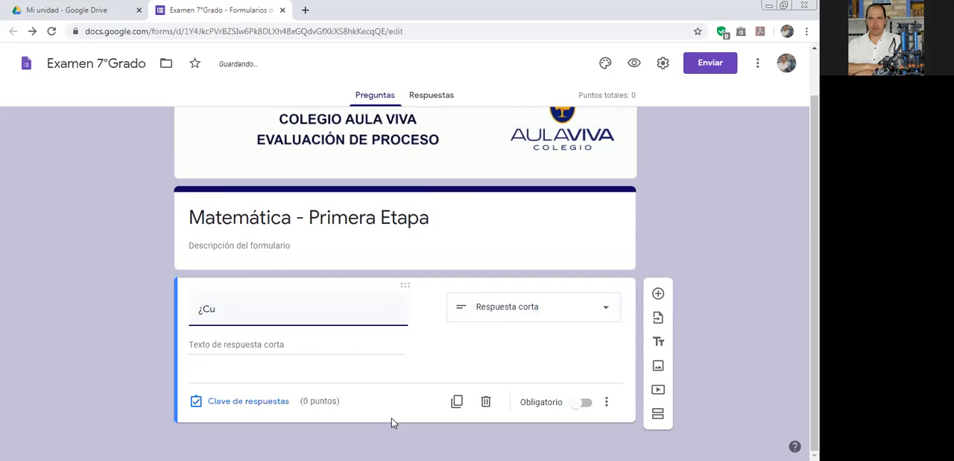
type("ánto es 2 más2")
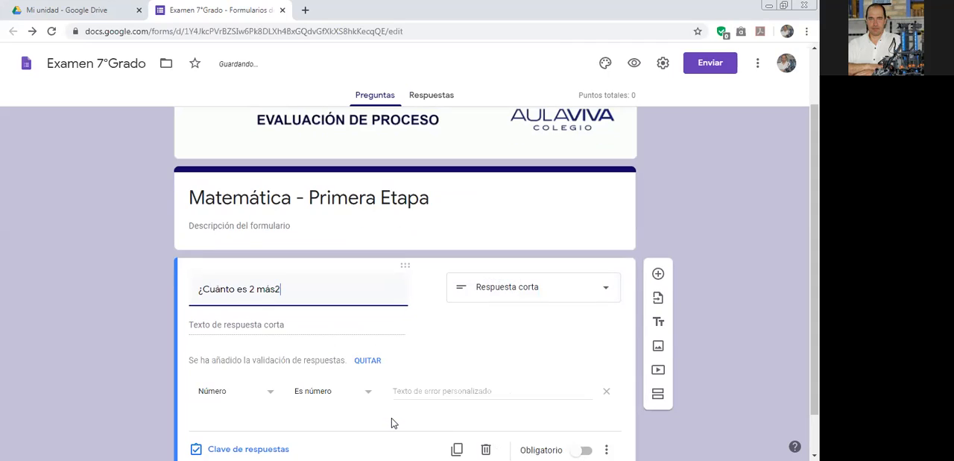
key("BackSpace")
type("2?")
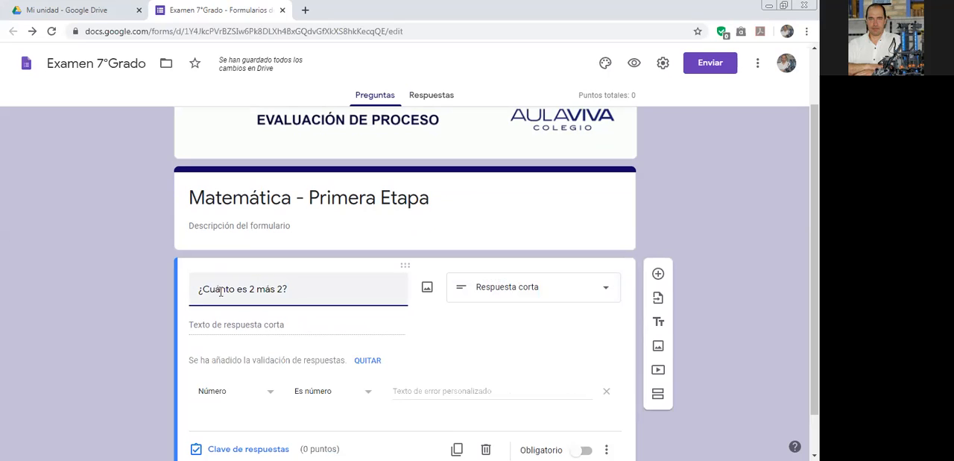
Remove the automatically added response validation from the question and mark the question as required.
scroll(373, 372, "down", 1)
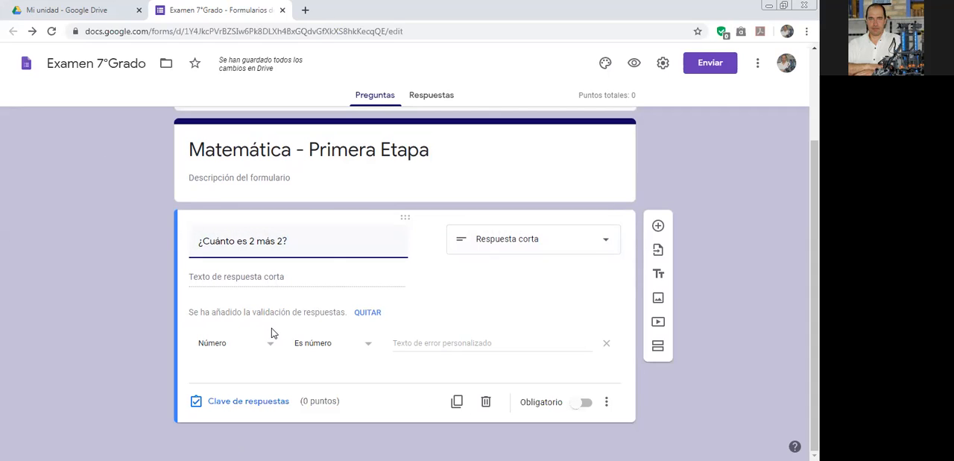
left_click(367, 314)
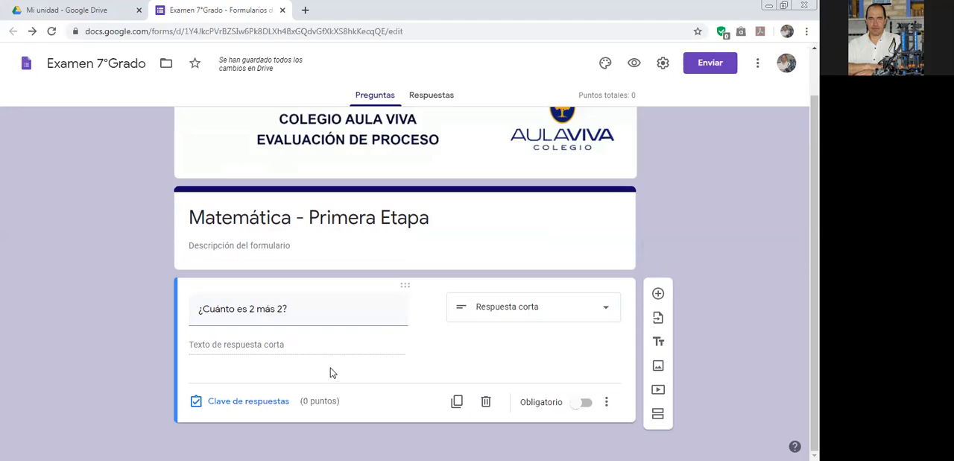
triple_click(308, 314)
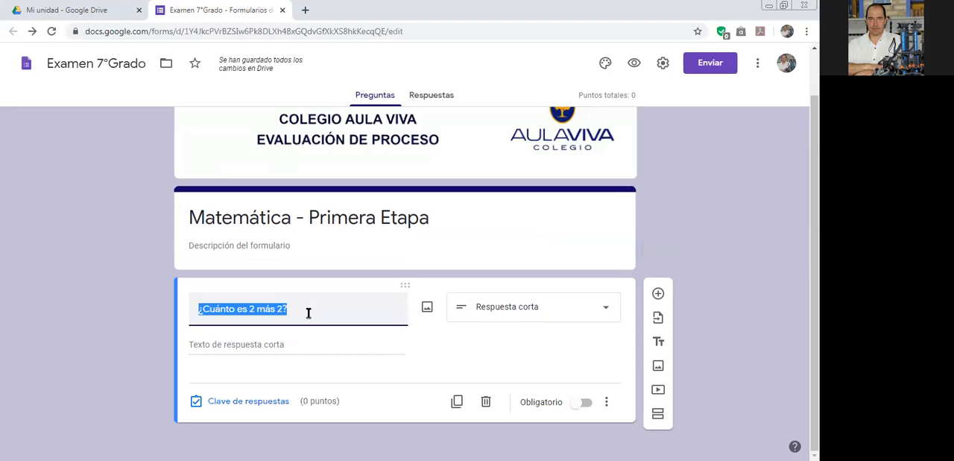
left_click(186, 310)
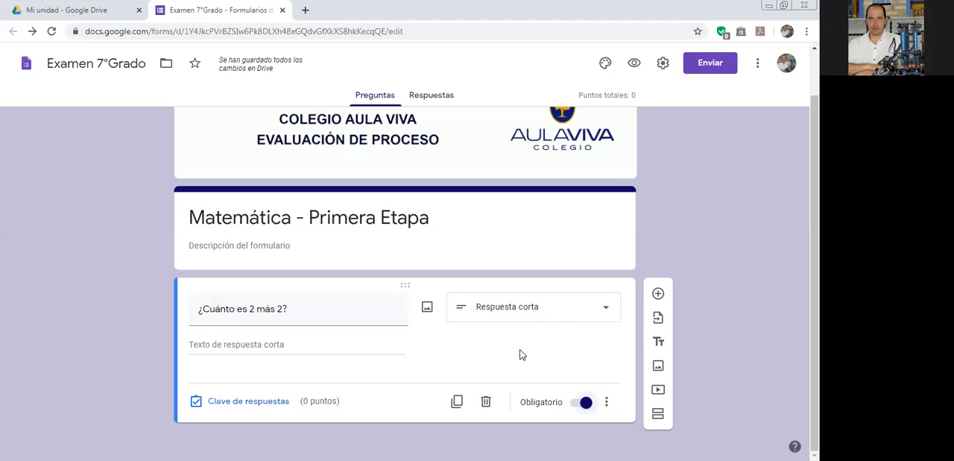
Show the description field on the 2 más 2 question and hide it again.
left_click(606, 404)
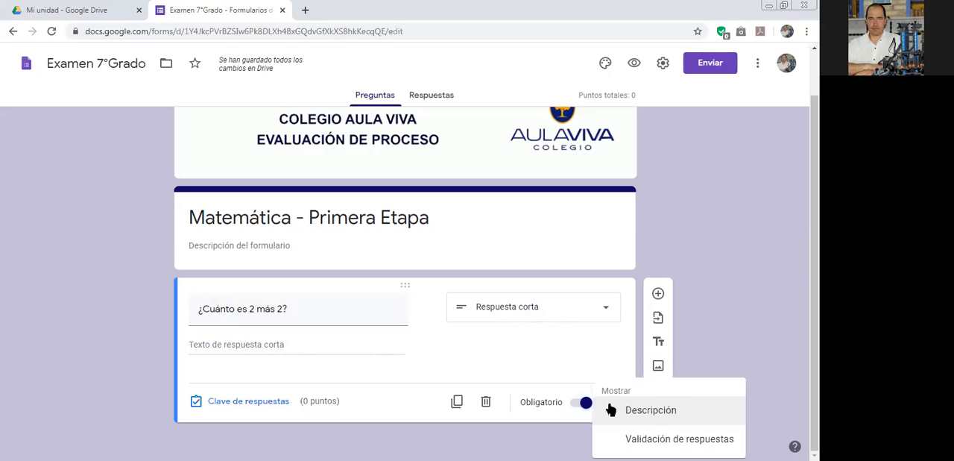
left_click(654, 413)
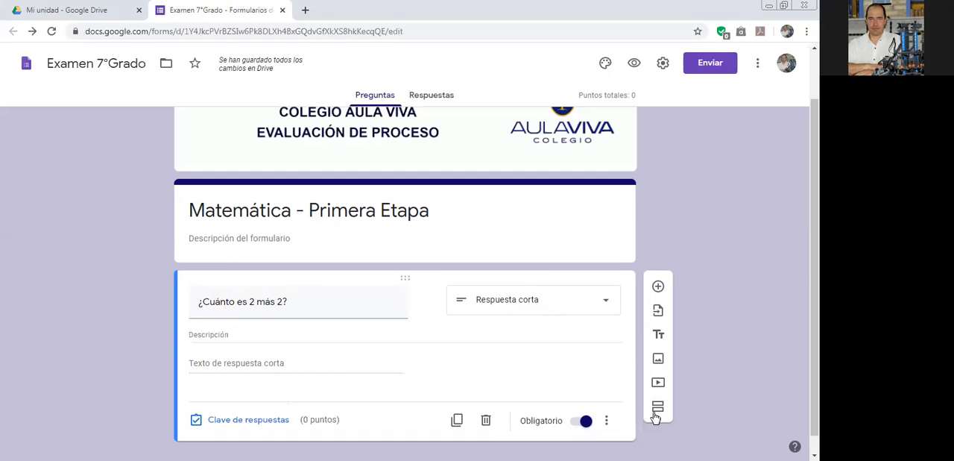
left_click(220, 334)
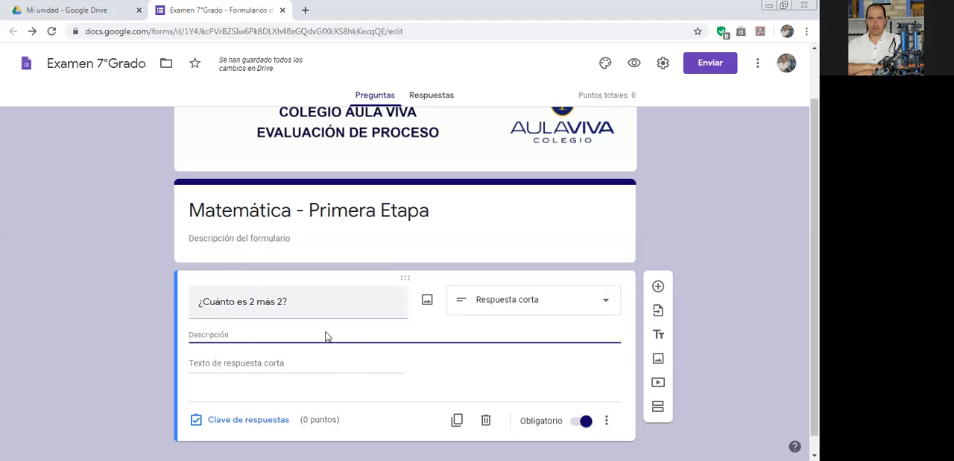
left_click(608, 422)
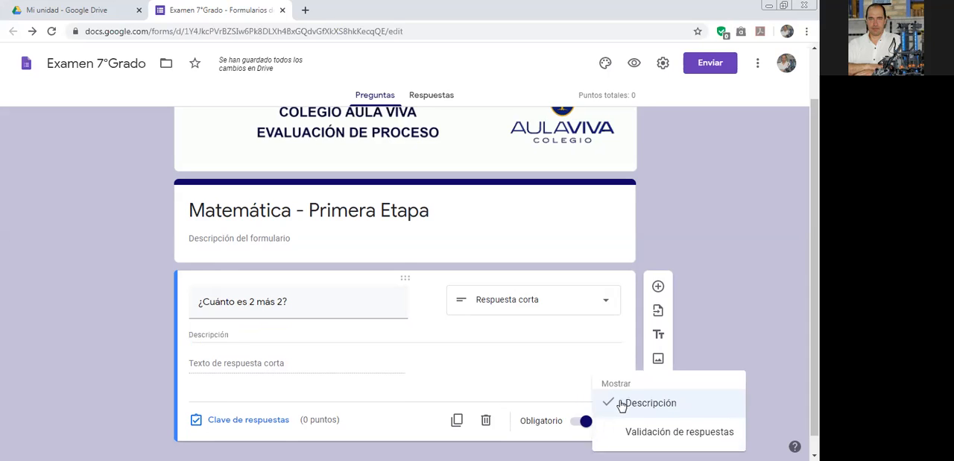
left_click(620, 403)
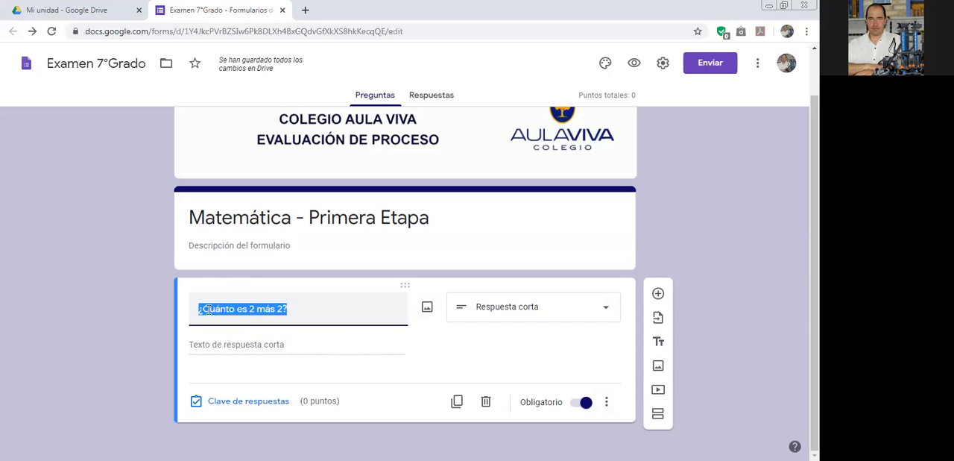
Look at the image sources available for the question and close the image dialog without inserting anything.
left_click(302, 309)
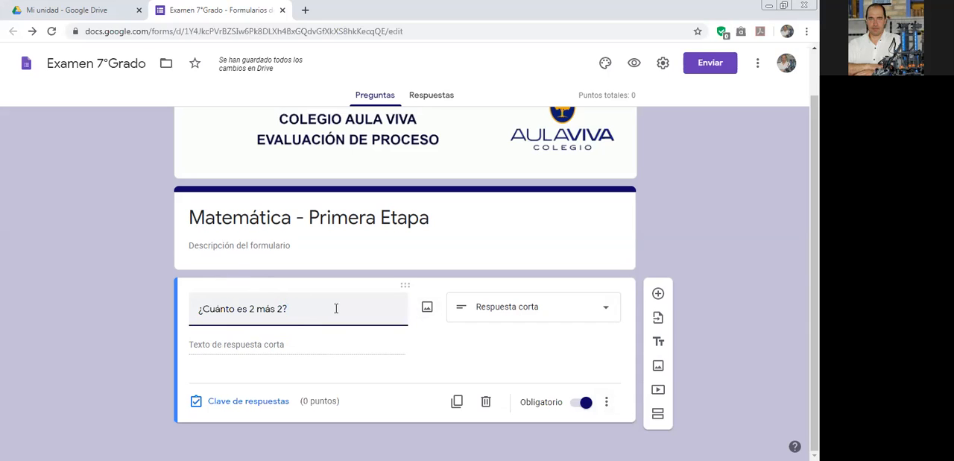
left_click(427, 309)
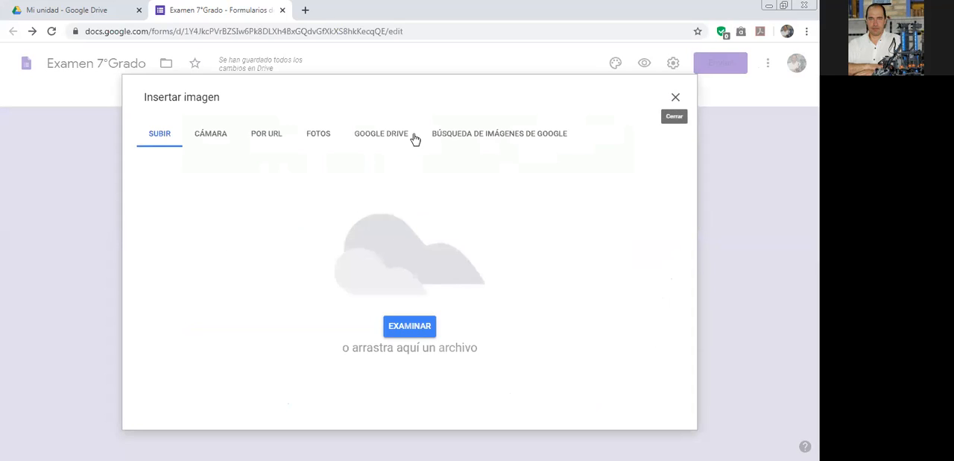
left_click(676, 100)
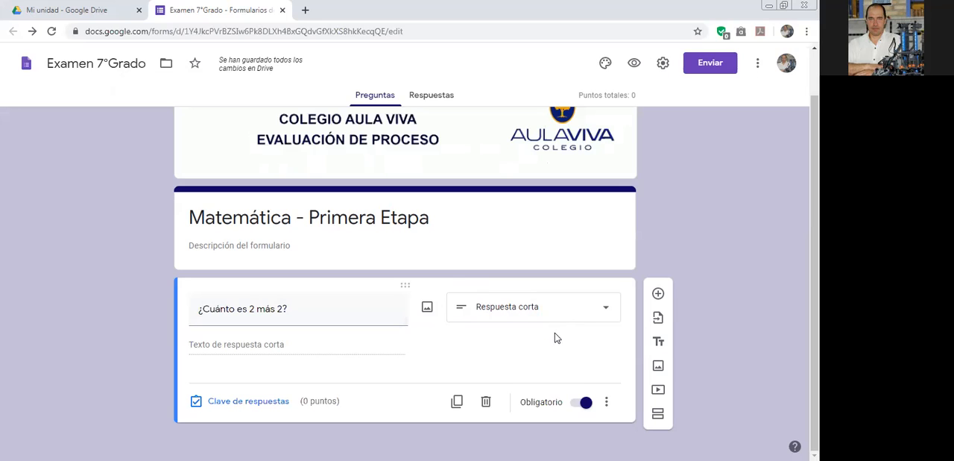
Add Número, Mayor que response validation to the question with the custom error text "Debes responder un valor numérico".
left_click(607, 405)
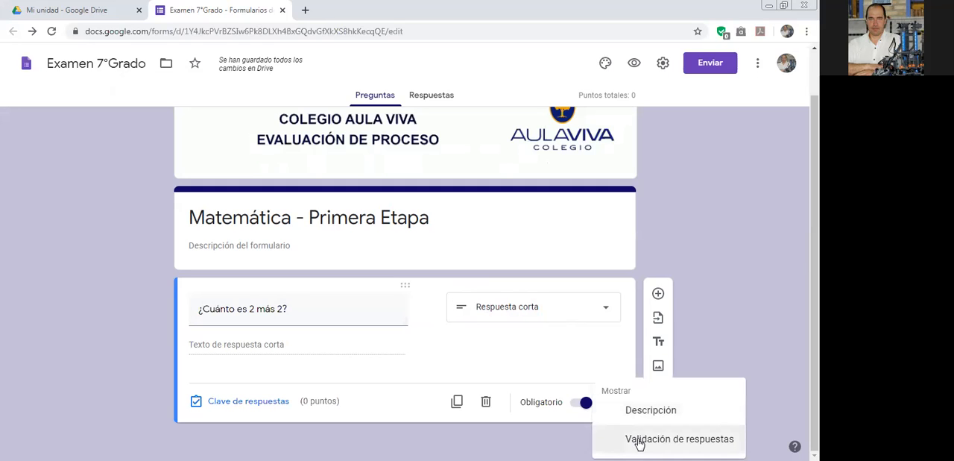
left_click(639, 441)
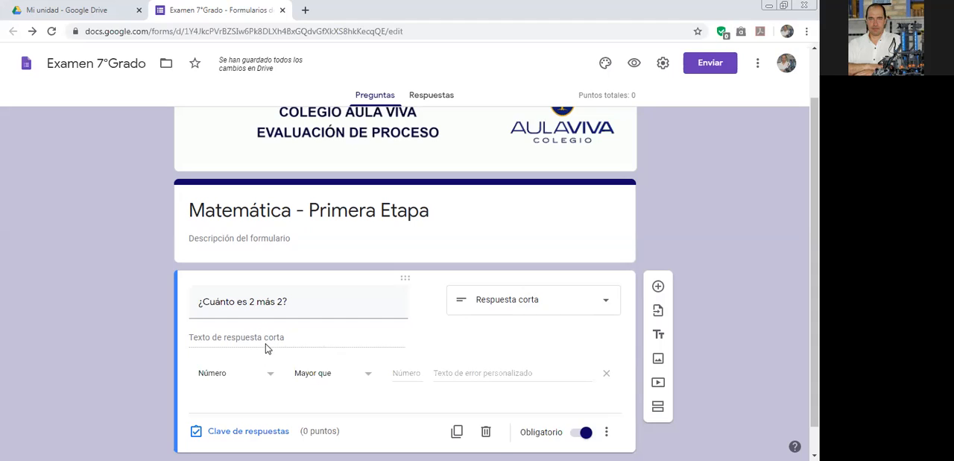
left_click(444, 376)
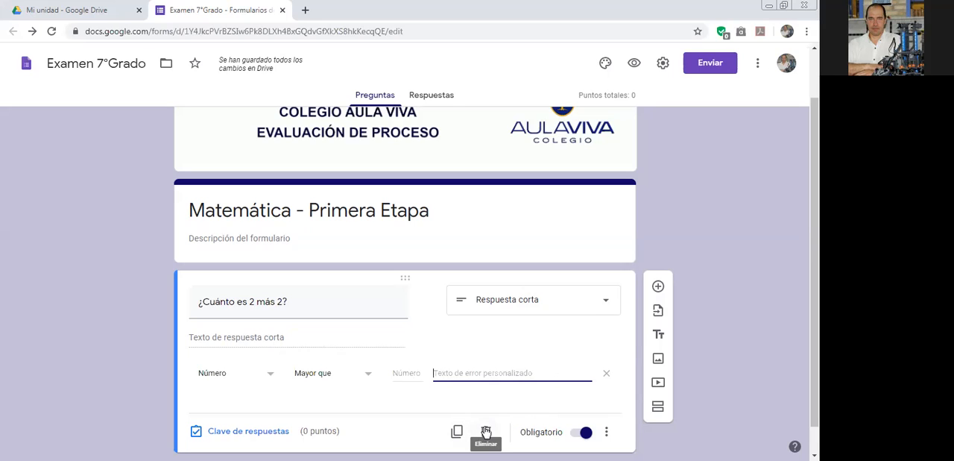
type("Debes res")
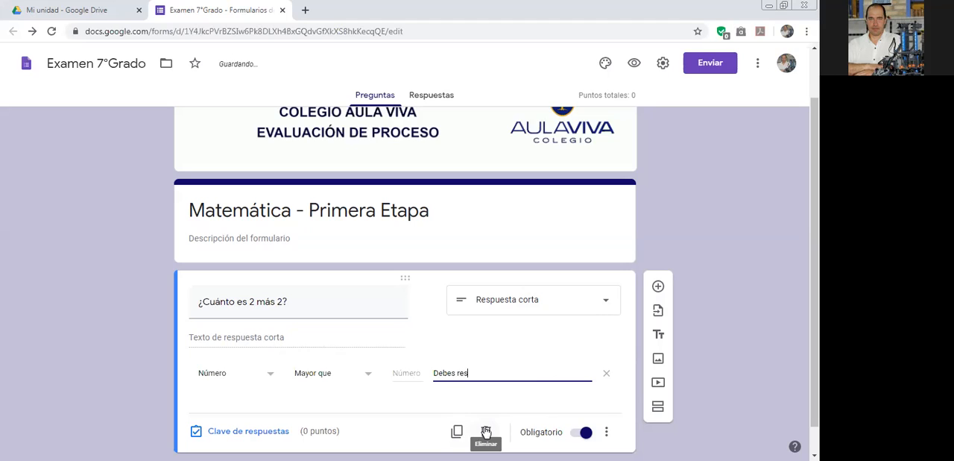
type("ponder un valor numérico")
left_click(331, 377)
left_click(396, 372)
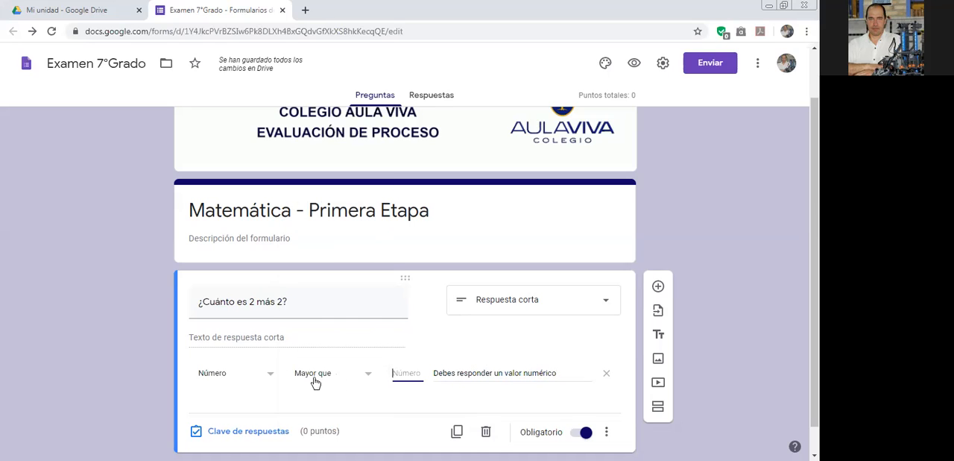
Preview the form and test the validation by submitting "cuatro" as the answer to the 2 más 2 question.
left_click(634, 63)
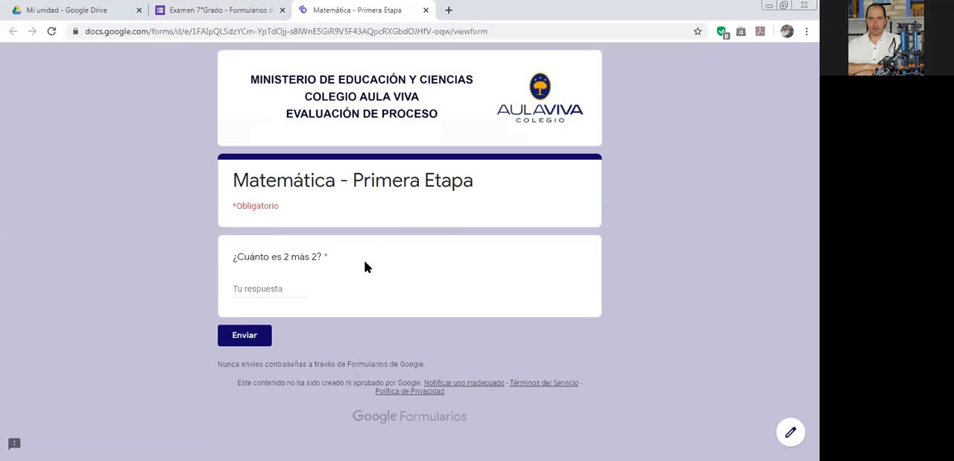
left_click(256, 289)
type("cuatro")
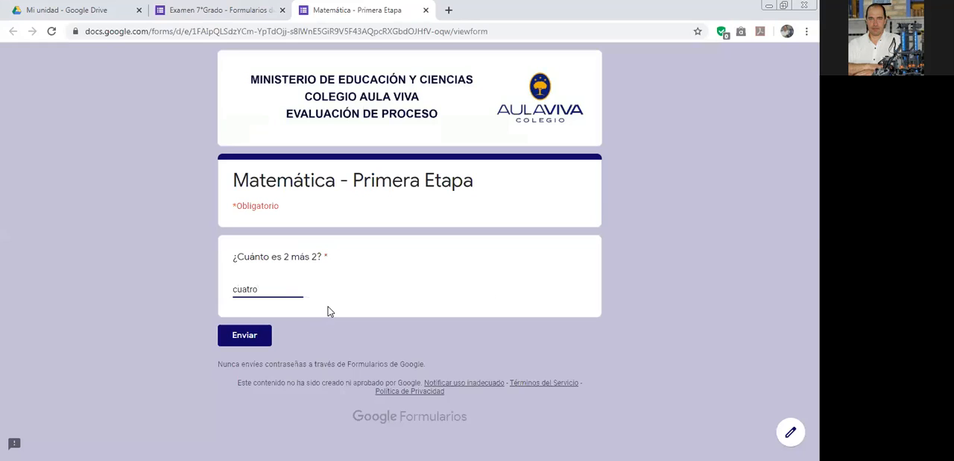
left_click(243, 338)
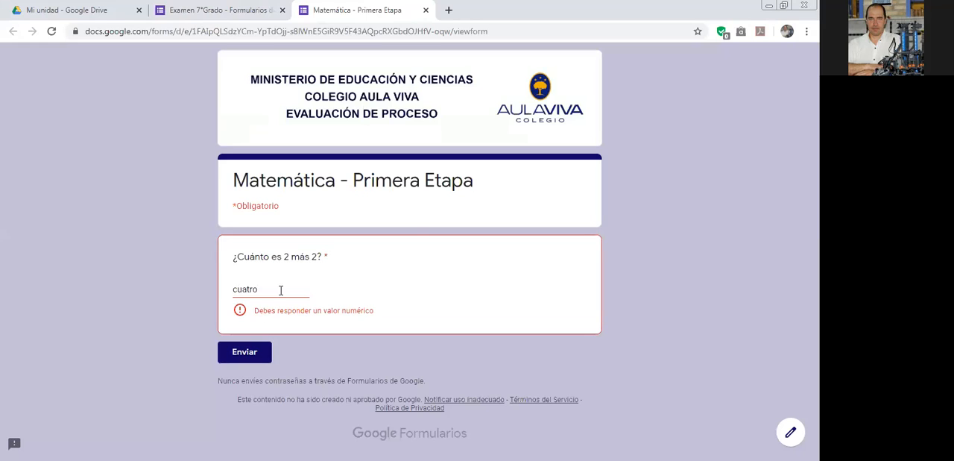
Replace the test answer with 3, try submitting it, and leave the preview, discarding the unsaved answer.
left_click_drag(280, 291, 150, 273)
type("3")
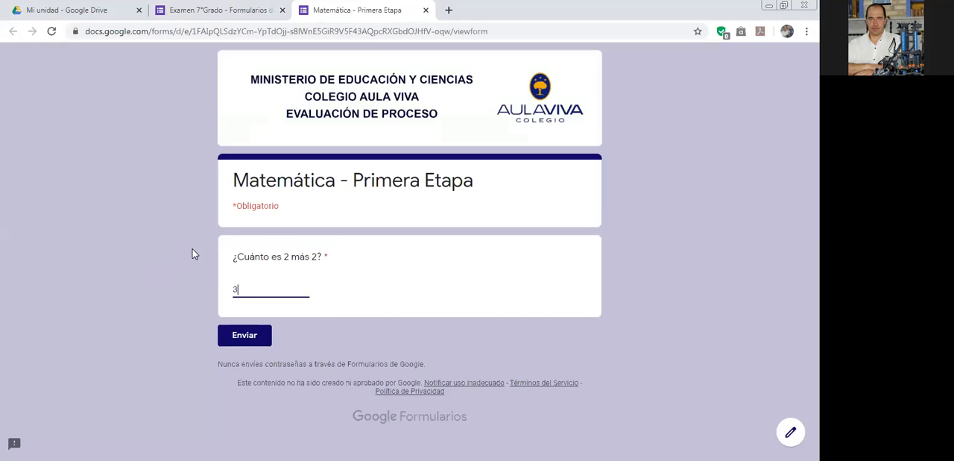
left_click(245, 342)
left_click(426, 10)
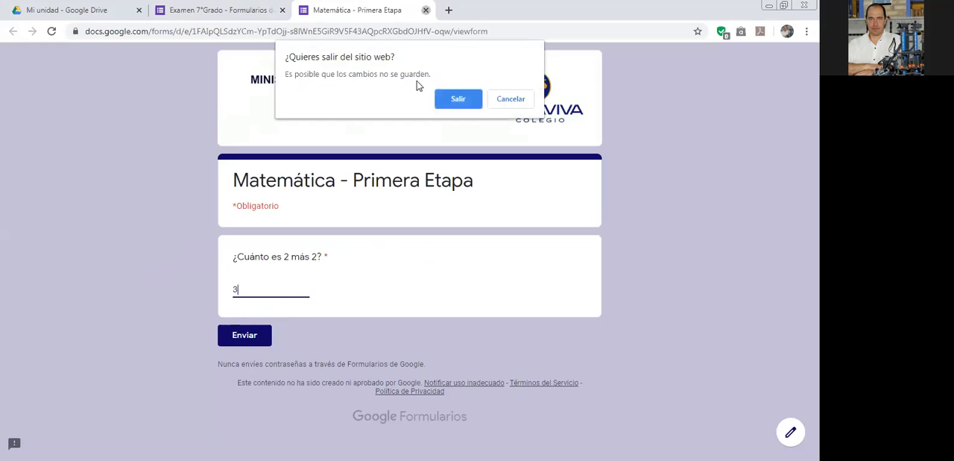
left_click(451, 99)
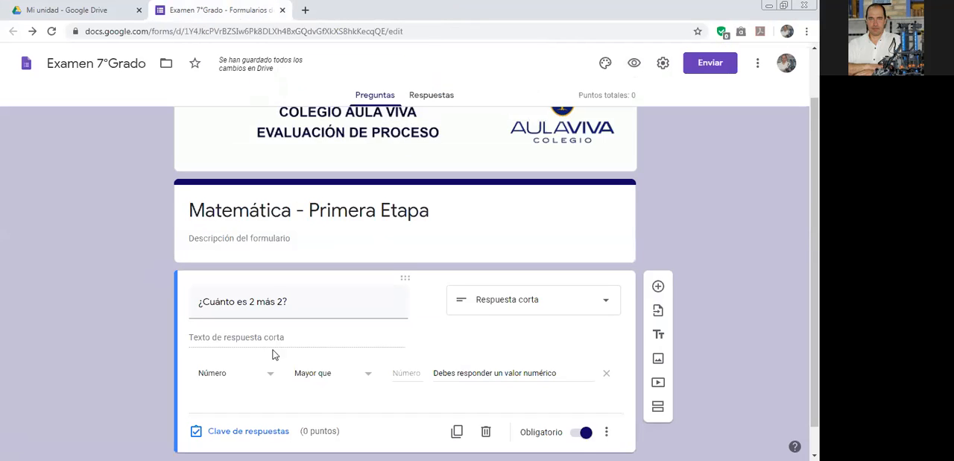
Switch the 2 más 2 question's response validation to Texto and to Expresión regular, and look at the regular expression conditions.
scroll(342, 338, "down", 1)
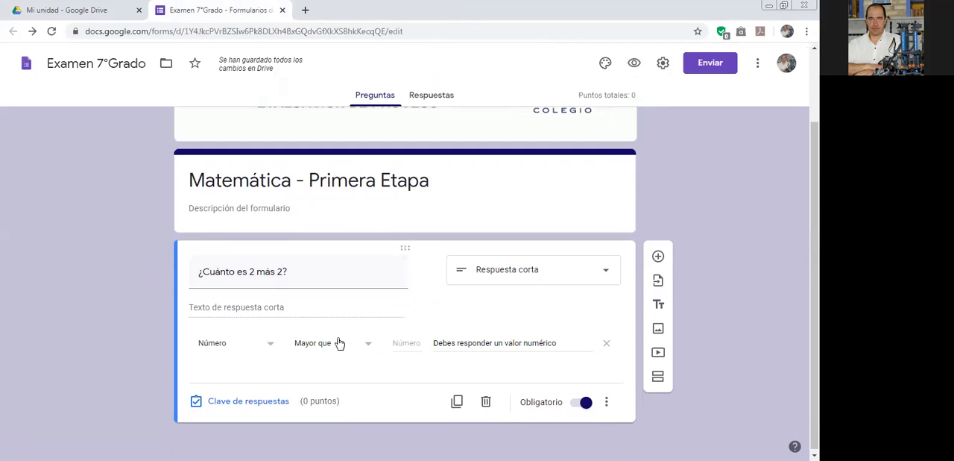
left_click(270, 345)
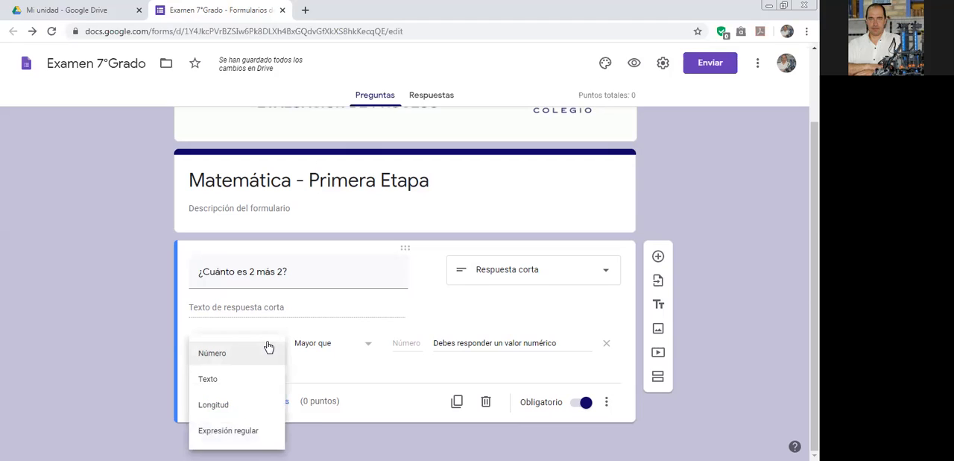
left_click(211, 379)
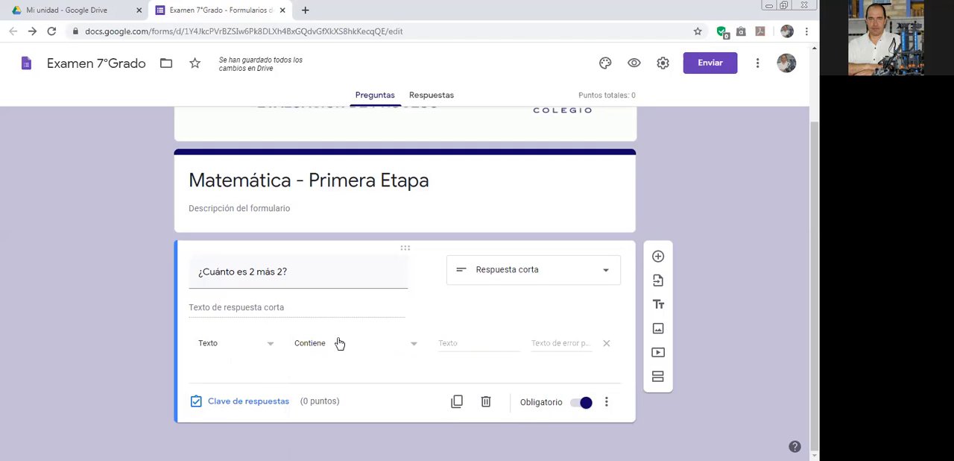
left_click(270, 348)
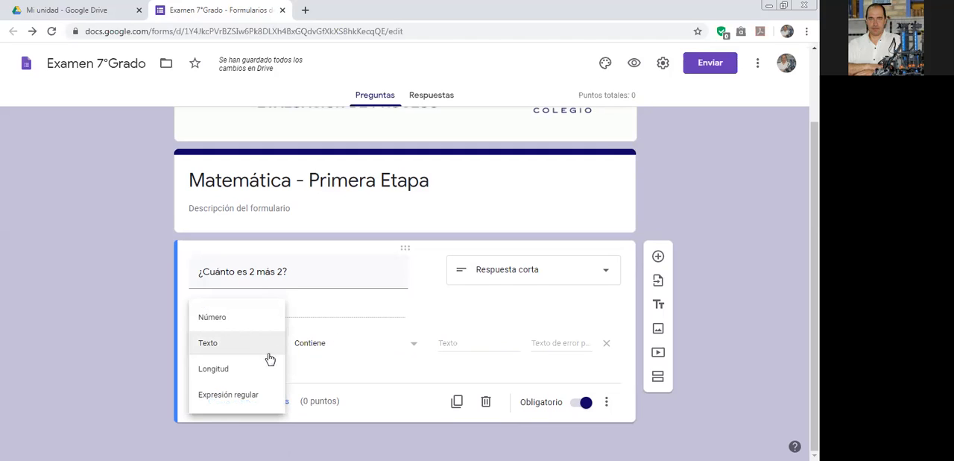
left_click(230, 399)
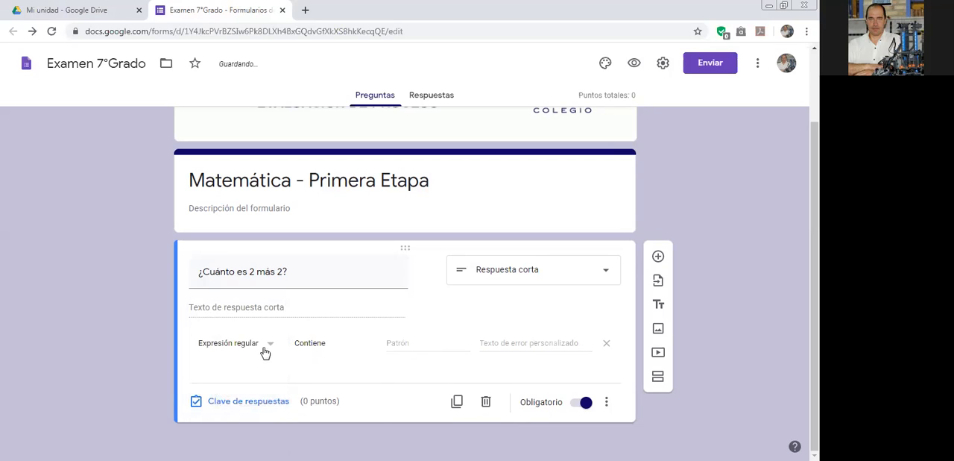
left_click(336, 350)
left_click(258, 355)
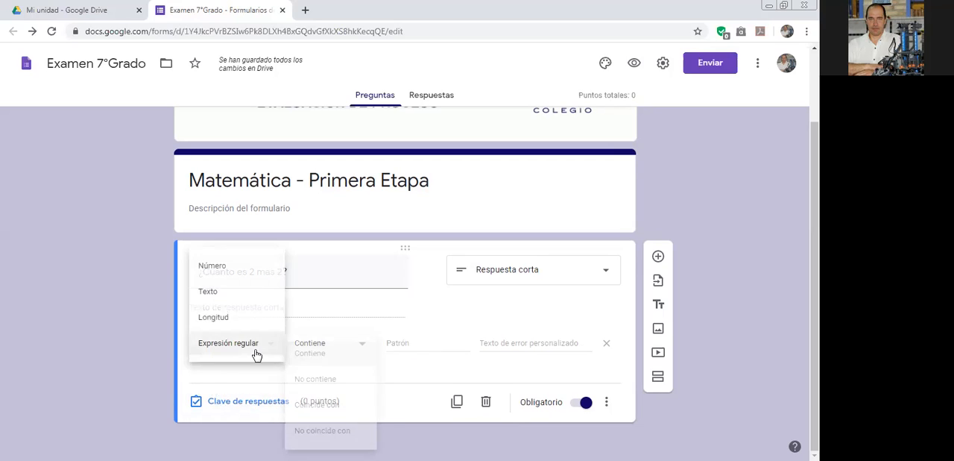
Set the validation type to Texto, review its conditions keeping Contiene, and return the validation type to Número.
left_click(222, 291)
left_click(343, 343)
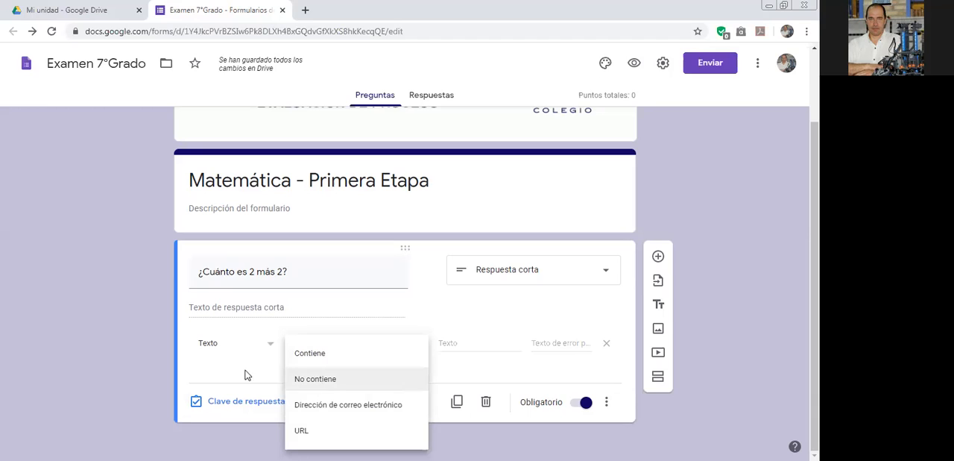
left_click(307, 354)
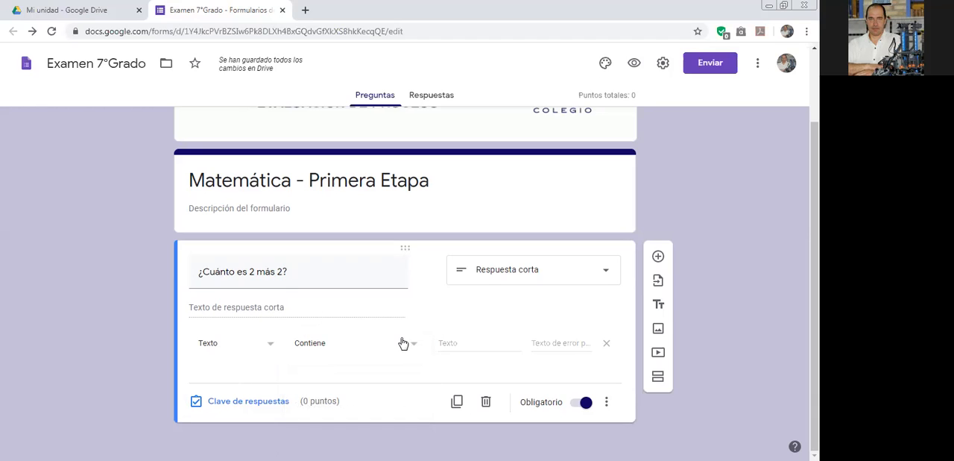
left_click(221, 342)
left_click(229, 319)
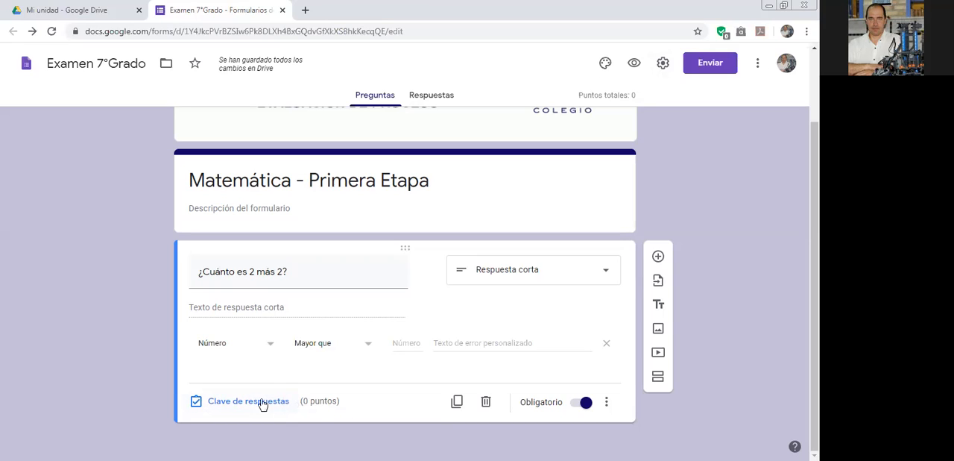
Set the 2 más 2 question's answer key to 4, worth 1 point, with all other answers marked as incorrect.
left_click(236, 403)
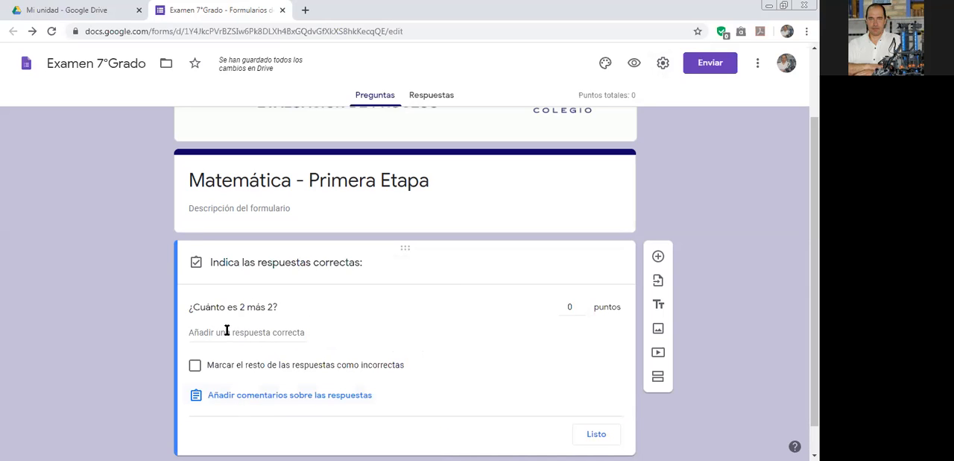
left_click(213, 335)
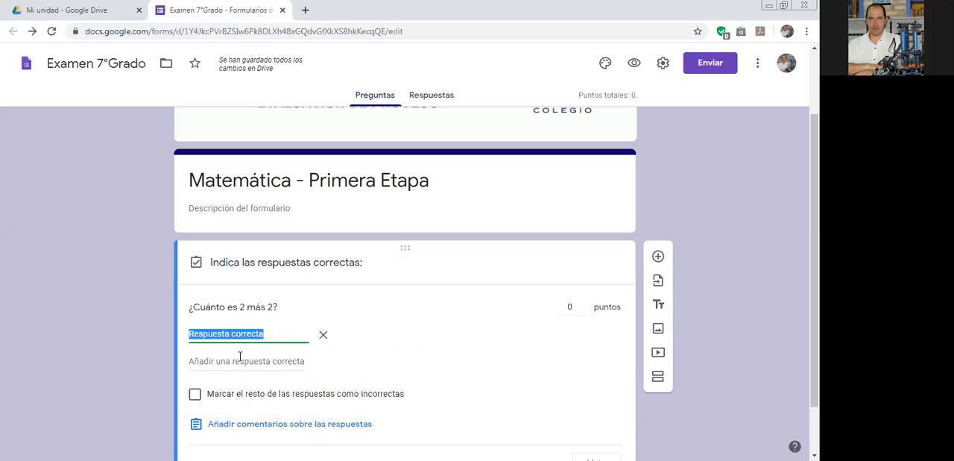
left_click(585, 306)
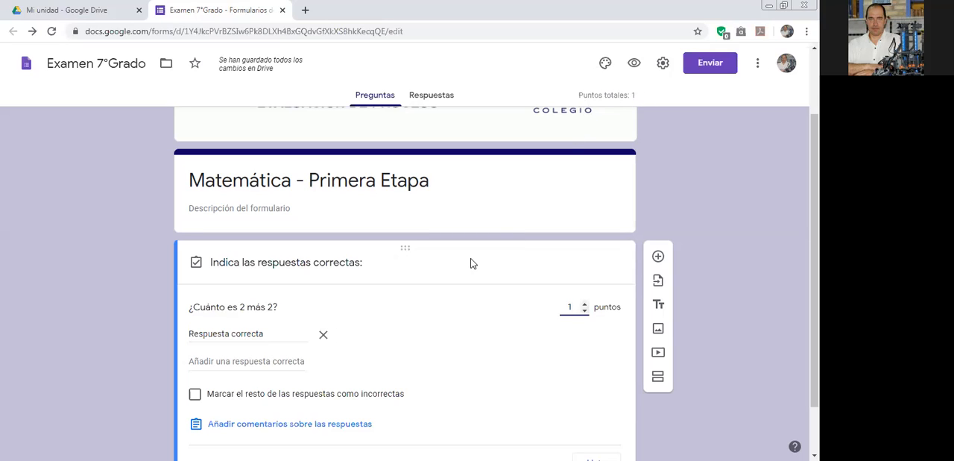
scroll(466, 249, "down", 1)
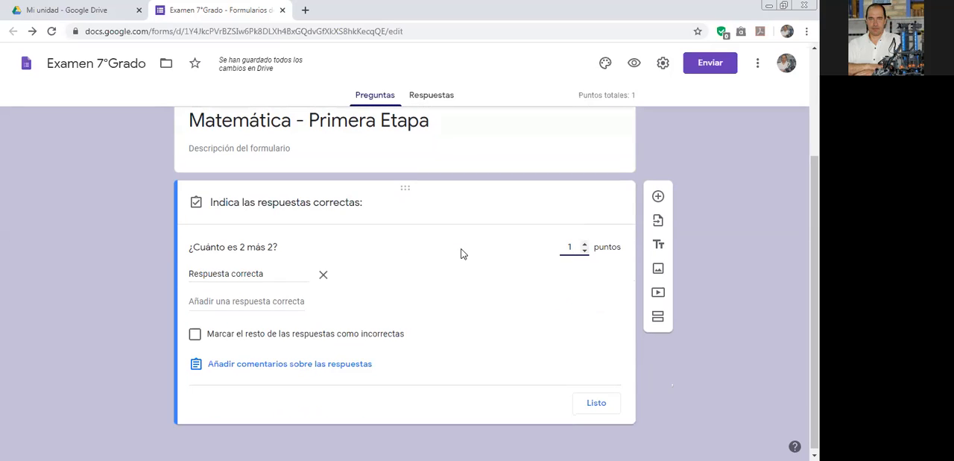
left_click(281, 277)
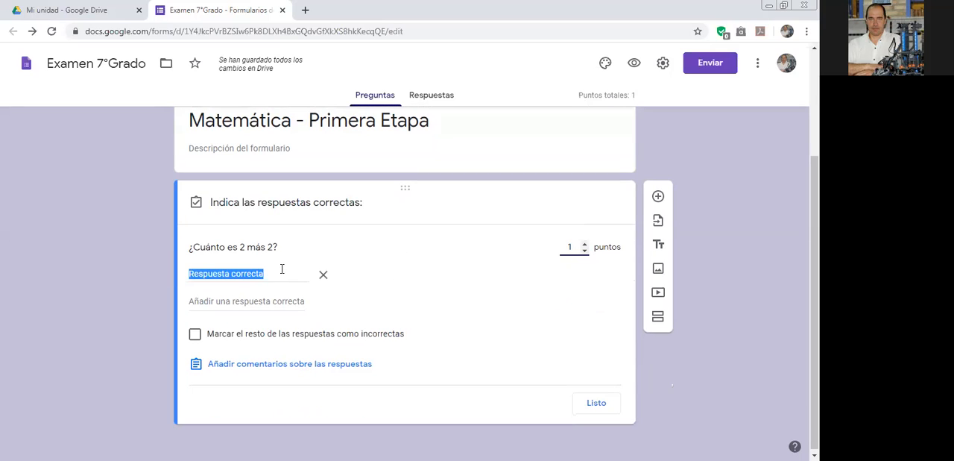
type("4")
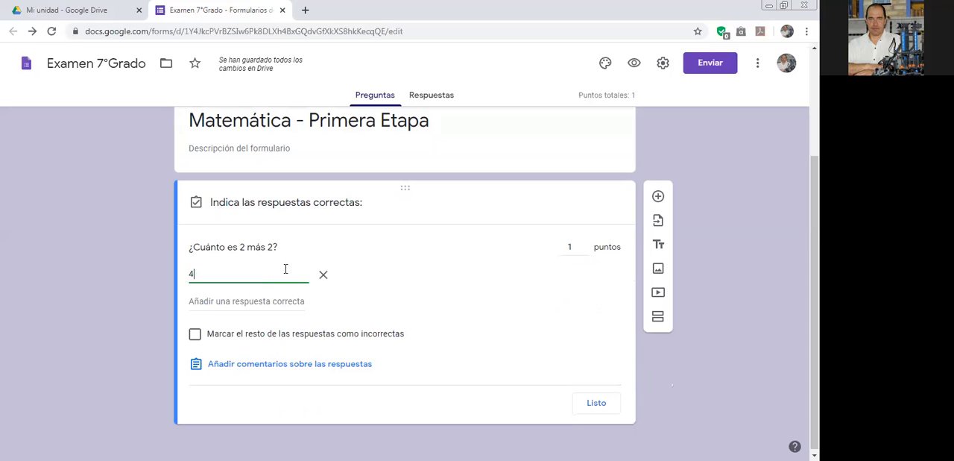
left_click(195, 336)
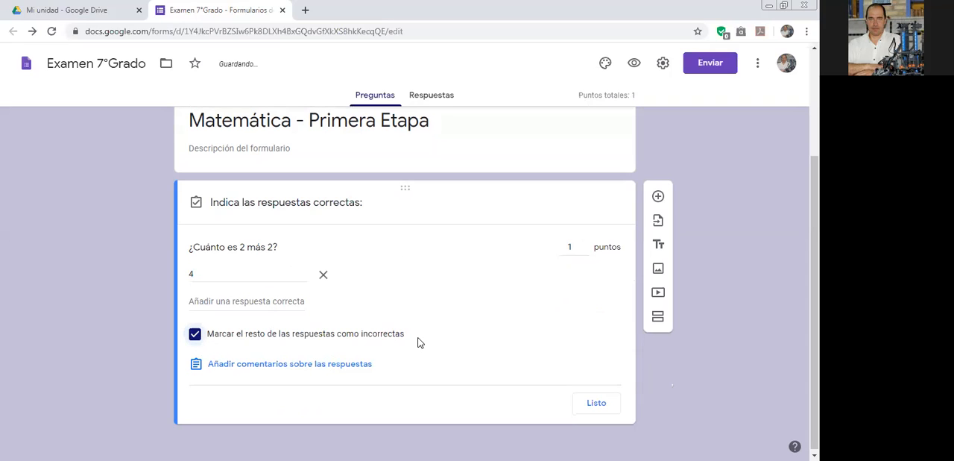
left_click(596, 403)
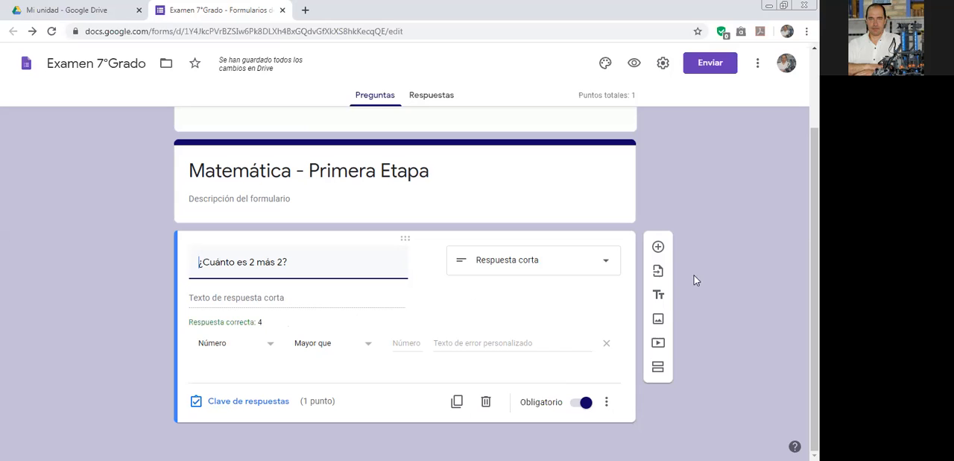
Add a Párrafo question and enable its response validation, keeping Longitud with Número mínimo de caracteres.
left_click(659, 248)
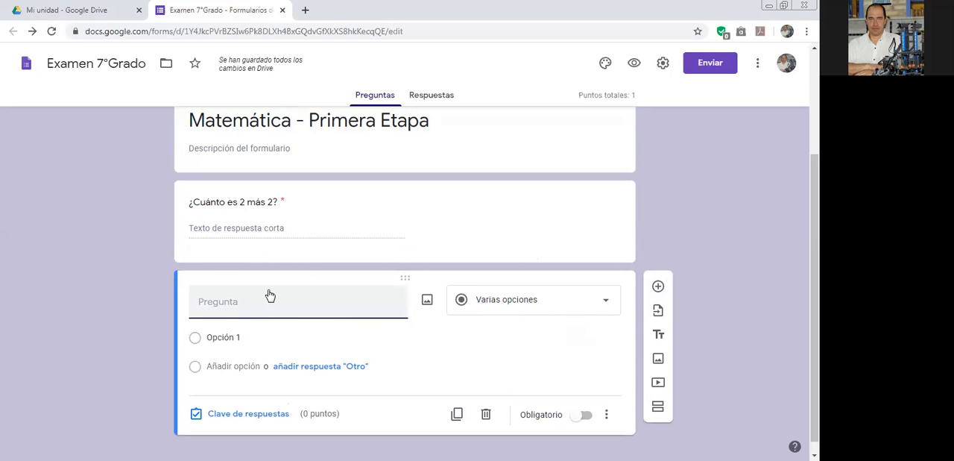
left_click(598, 307)
left_click(496, 137)
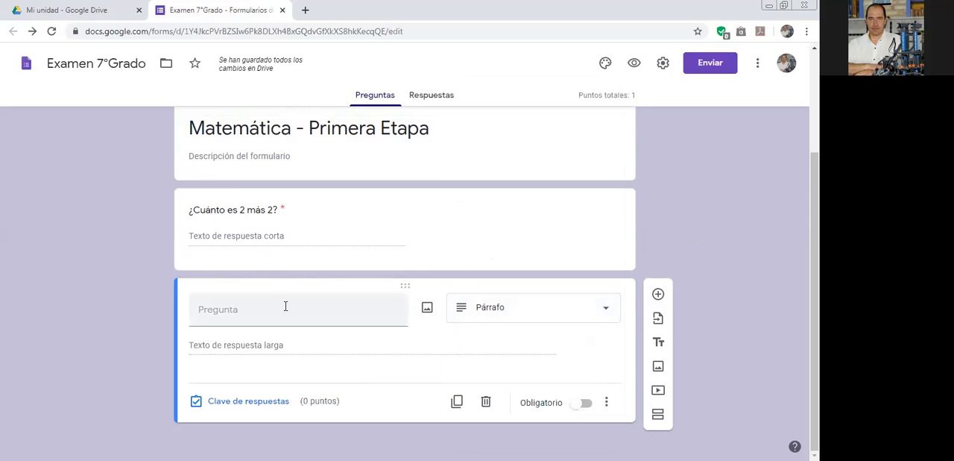
left_click(606, 402)
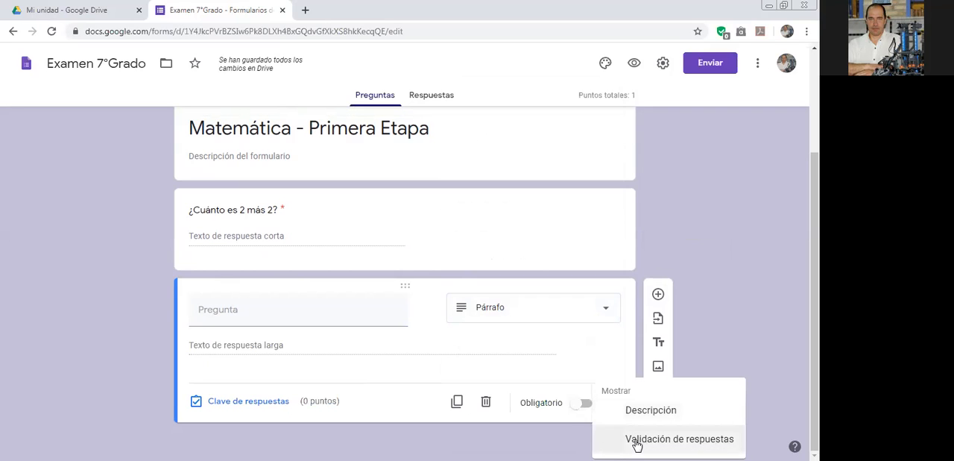
left_click(633, 443)
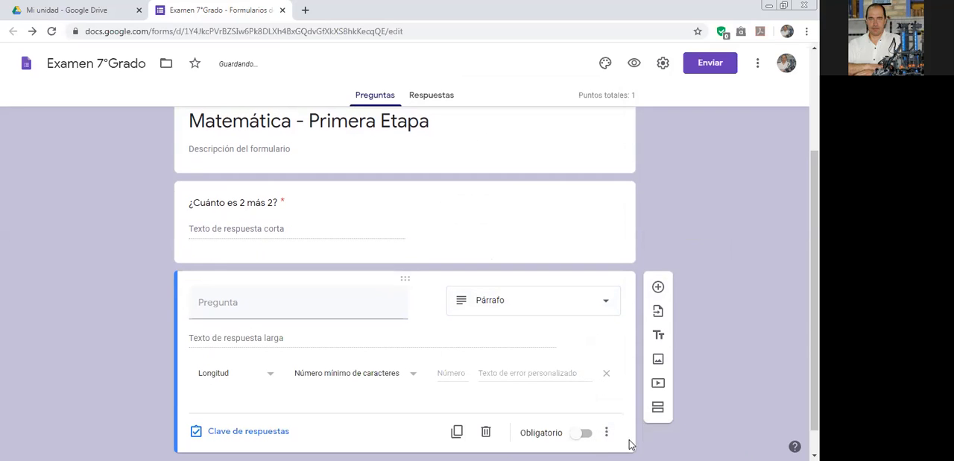
left_click(270, 374)
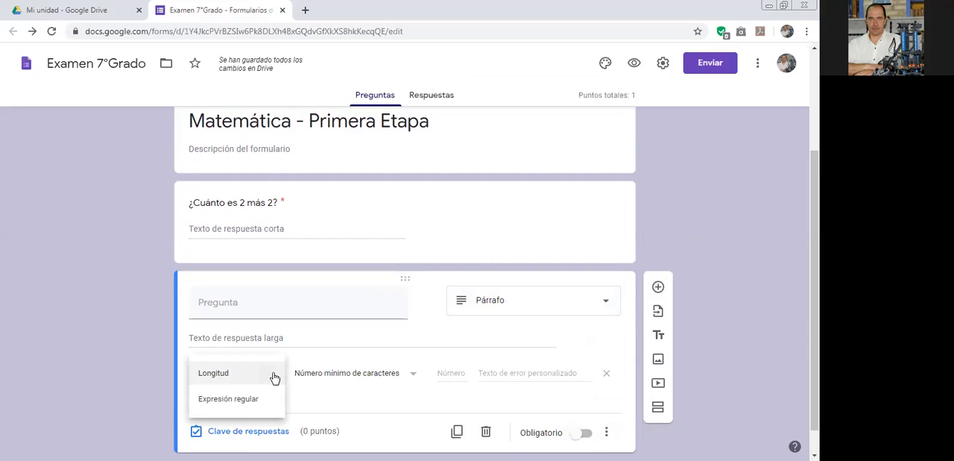
left_click(384, 350)
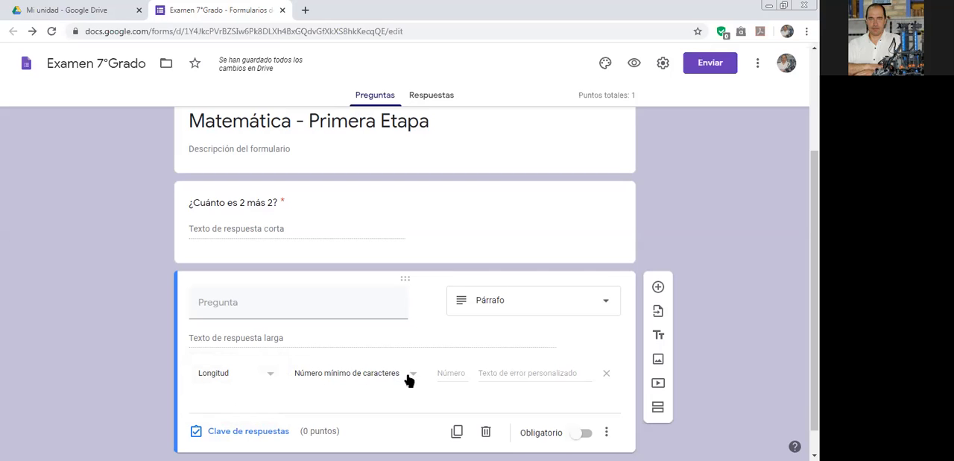
Assign 3 points to the paragraph question in its answer key and make the question required.
left_click(240, 429)
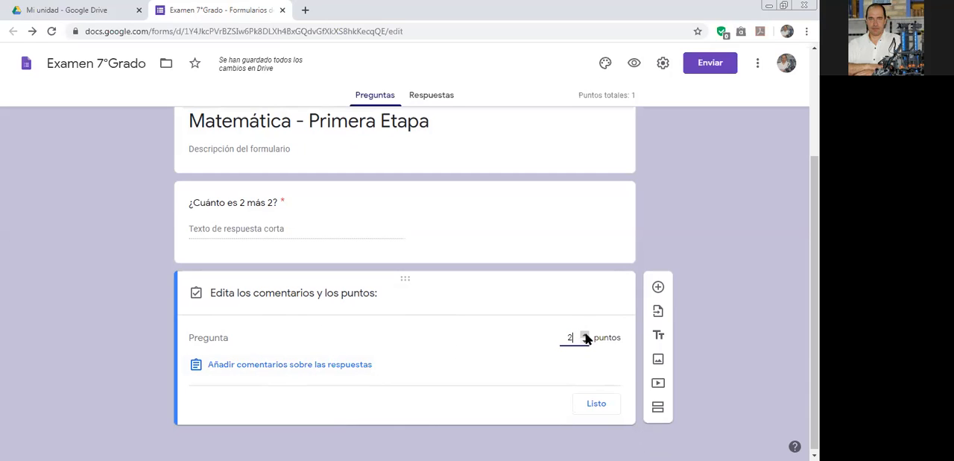
left_click(586, 335)
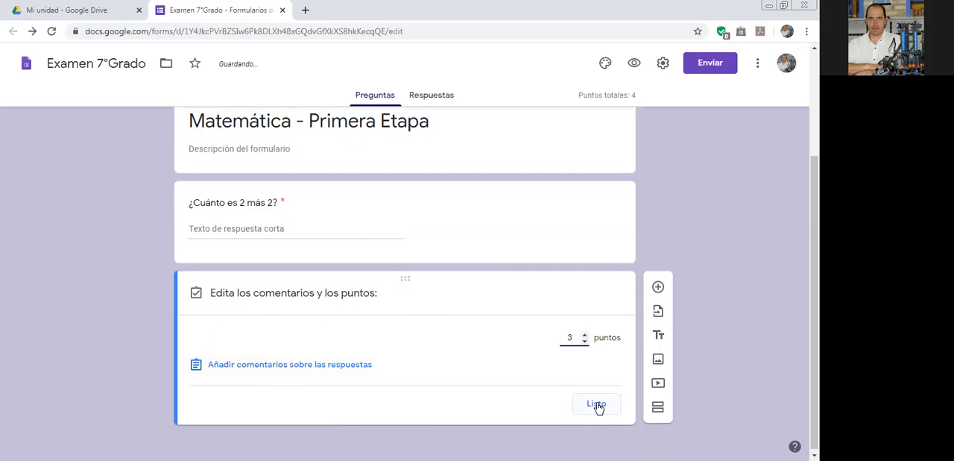
left_click(596, 404)
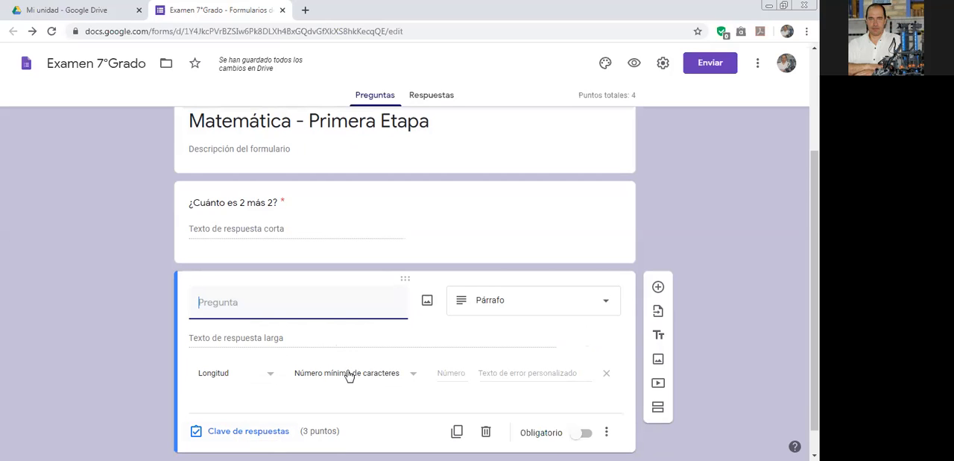
left_click(586, 435)
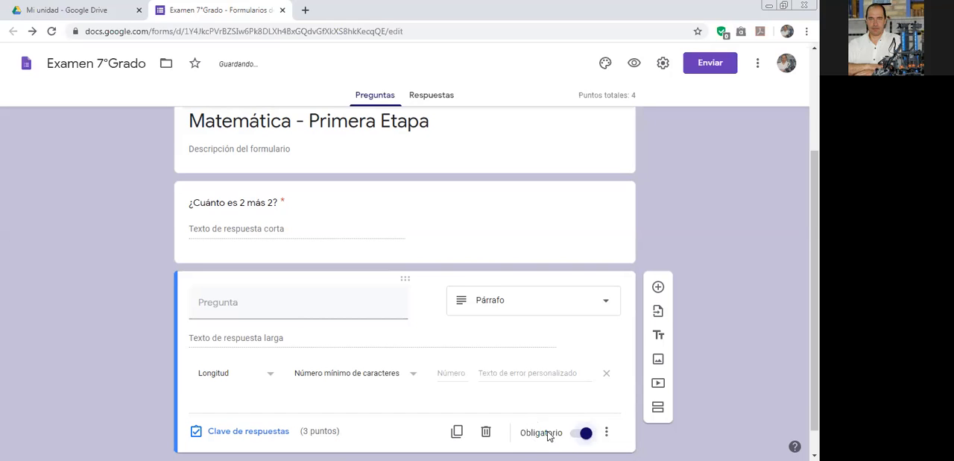
left_click(607, 437)
left_click(504, 395)
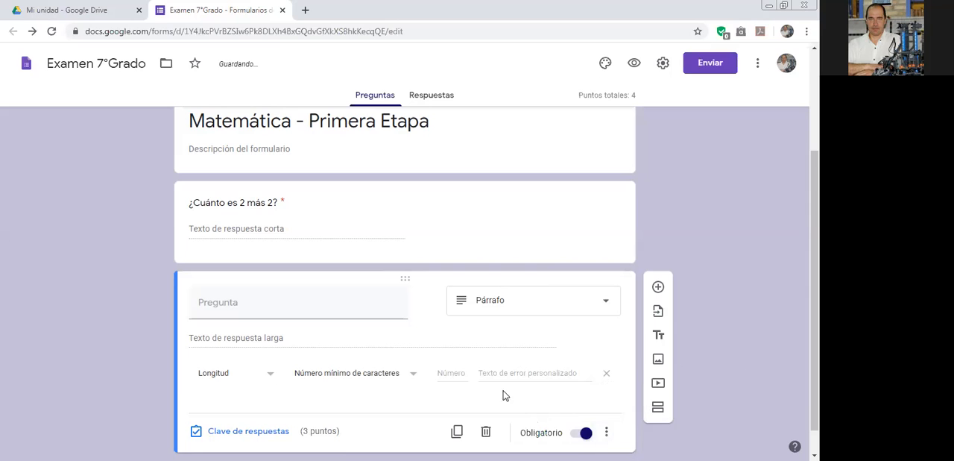
Add a third question below the paragraph question and set its type to Fecha.
left_click(659, 287)
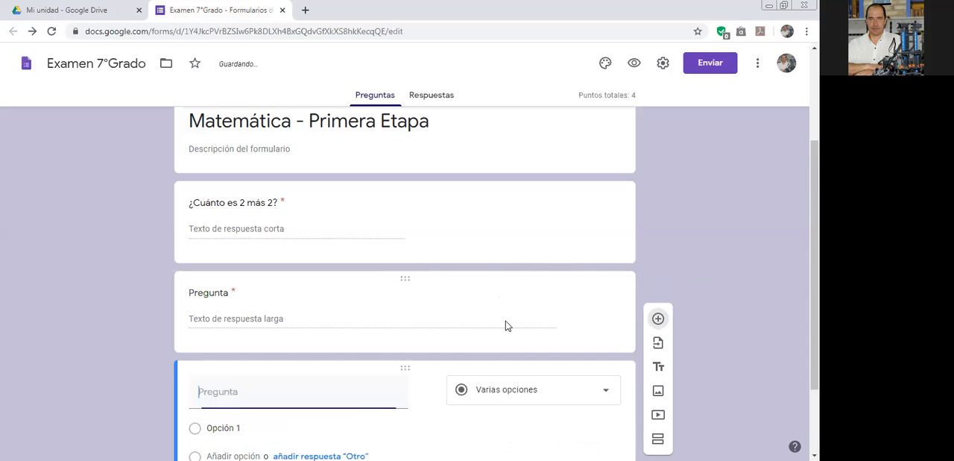
left_click(528, 291)
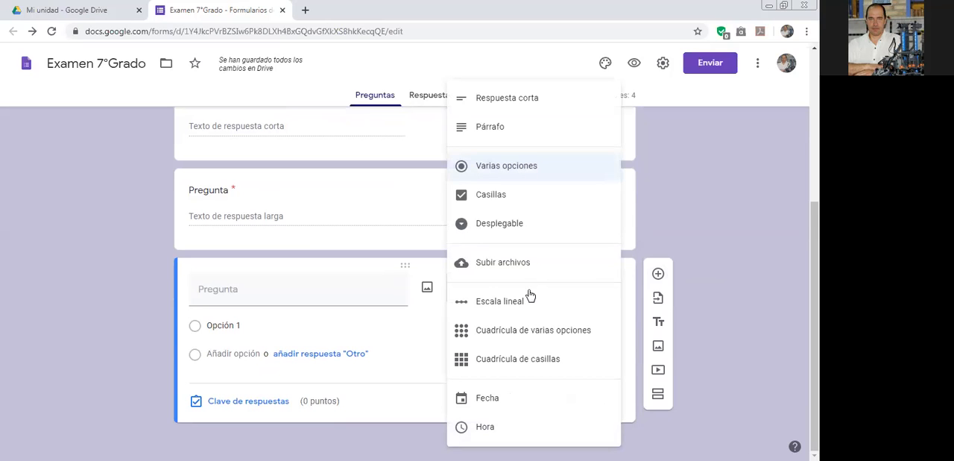
left_click(506, 404)
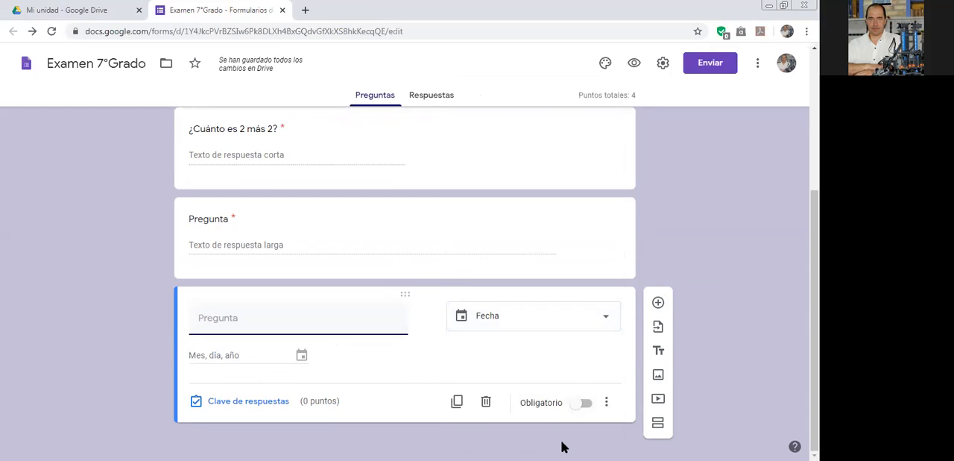
Enter "¿Cuándo fue la fundación de Asunción?" as the date question's text.
type("¿Cuándo")
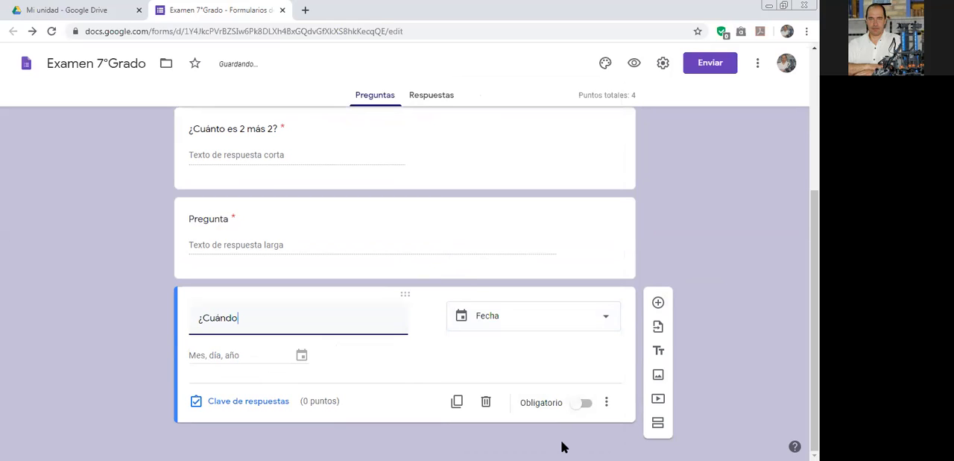
type(" fue la fun")
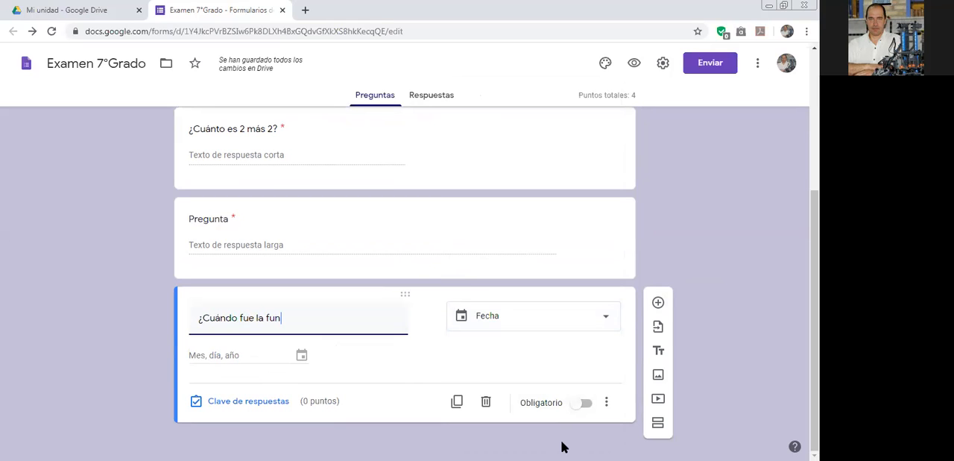
type("daci+on de")
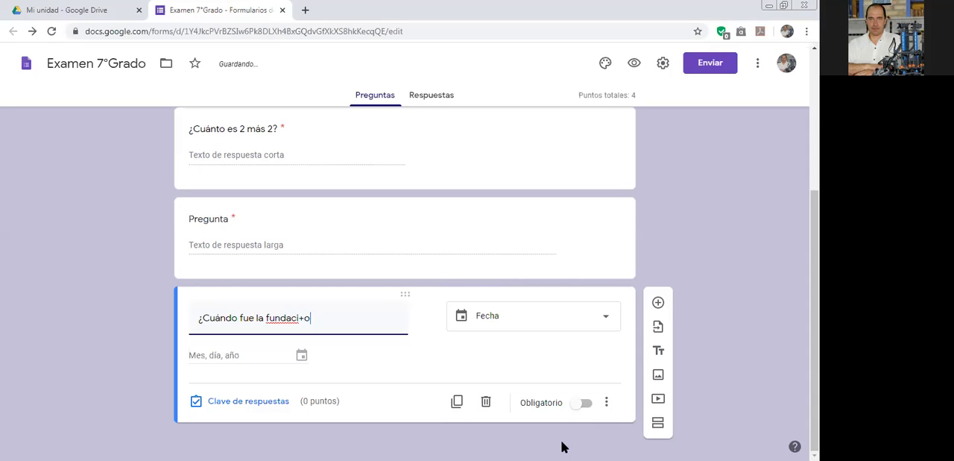
key("BackSpace")
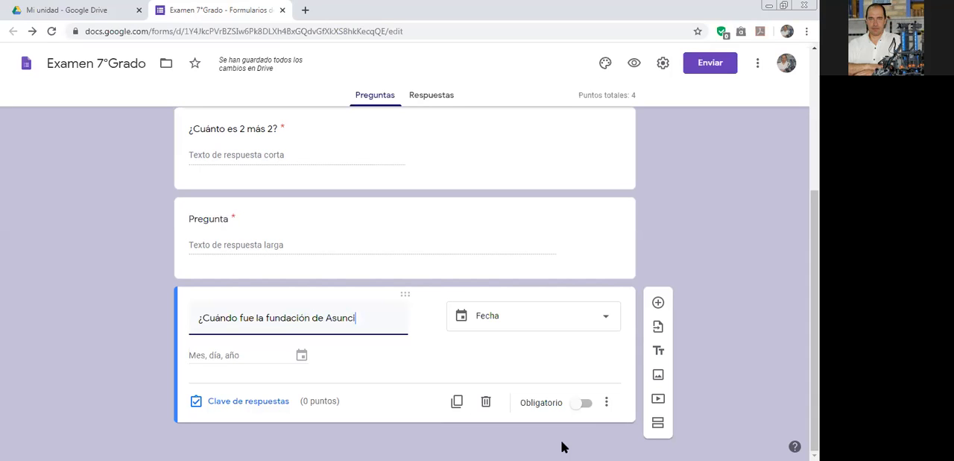
type("?")
left_click(249, 355)
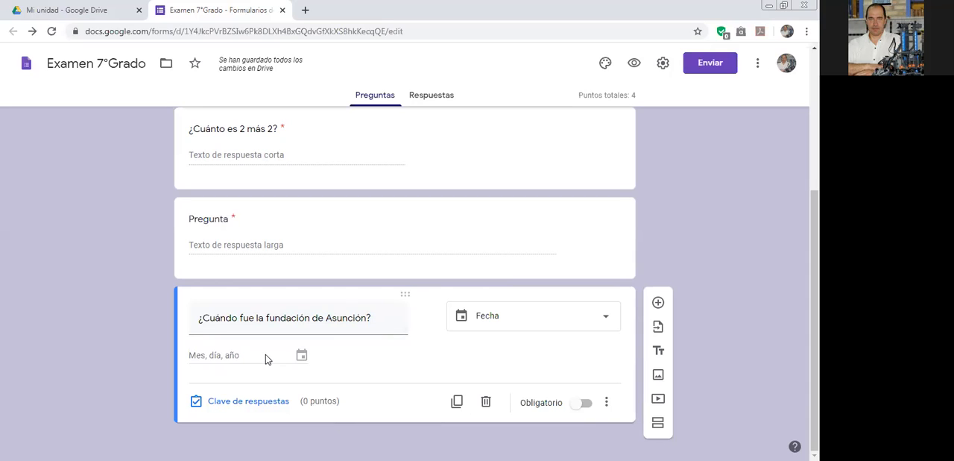
Exclude the year from the Asunción date question and include the time in its answer.
left_click(607, 403)
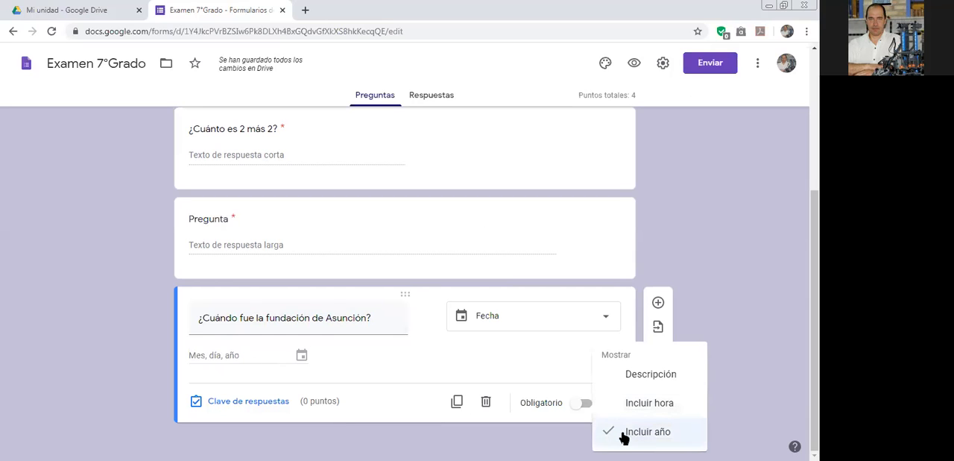
left_click(648, 439)
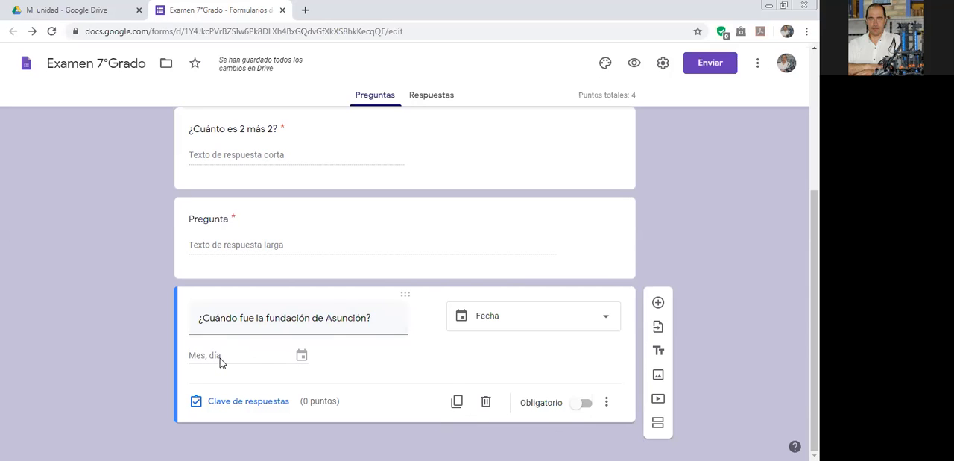
left_click(606, 403)
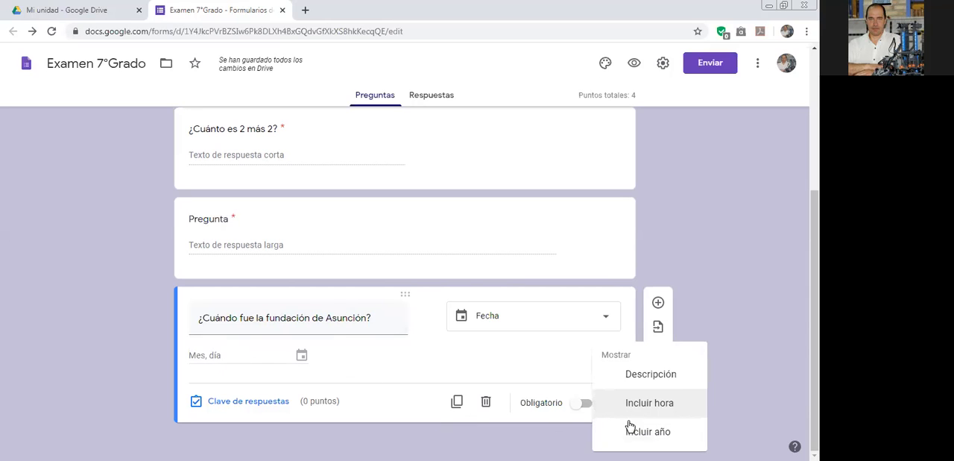
left_click(642, 406)
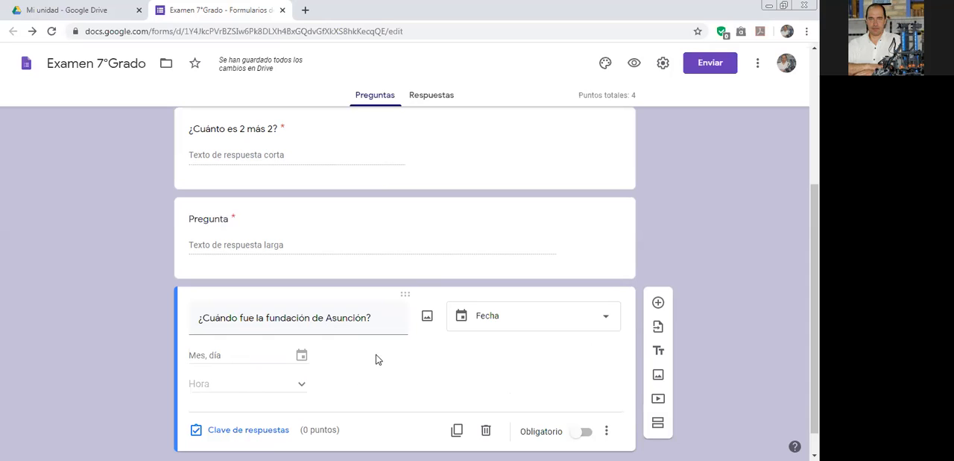
Remove the time from the date question and include the year again.
left_click(606, 431)
left_click(630, 403)
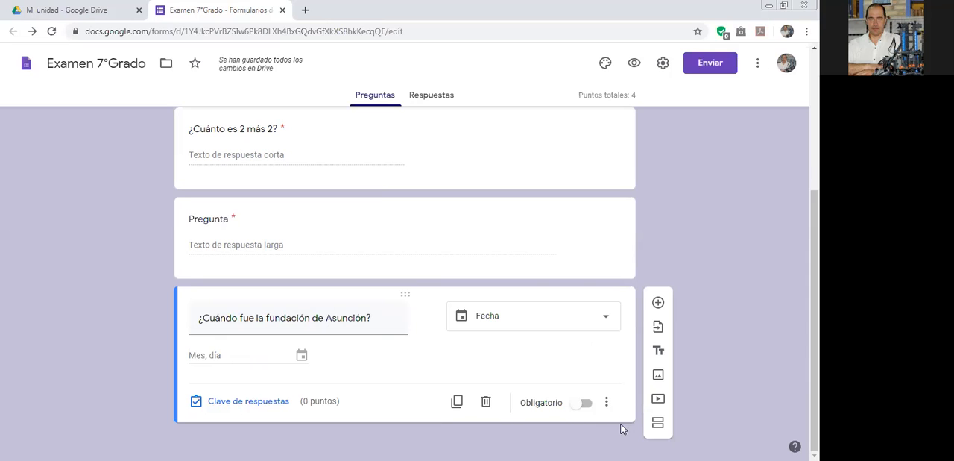
left_click(606, 403)
left_click(631, 431)
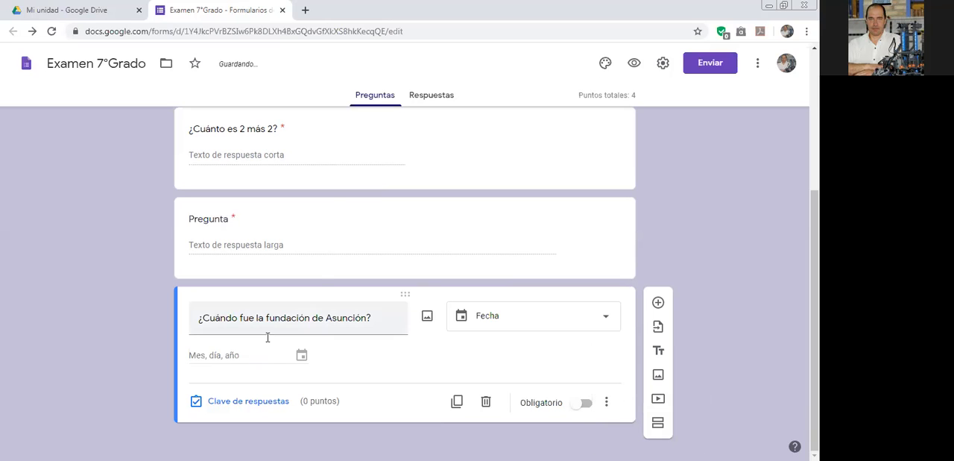
Preview the form and try the day, month and year parts of the Asunción question's date field.
left_click(634, 64)
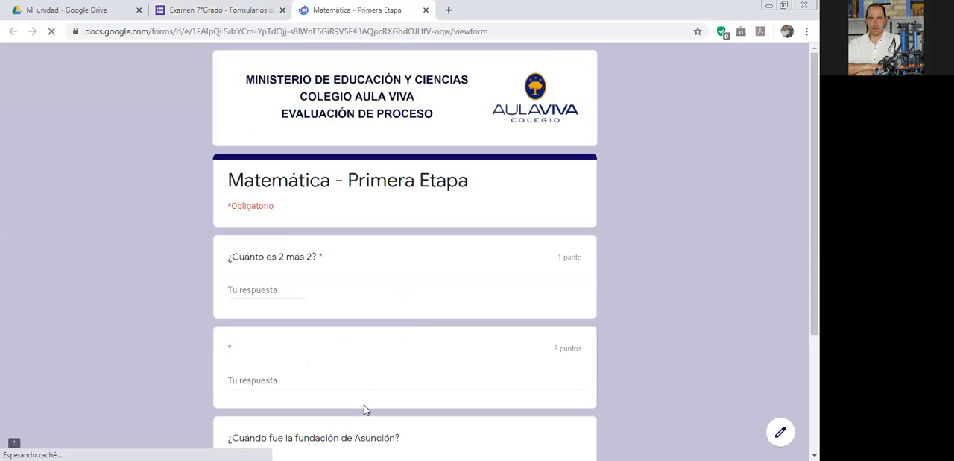
scroll(356, 387, "down", 3)
left_click(269, 359)
left_click(250, 360)
key("Left")
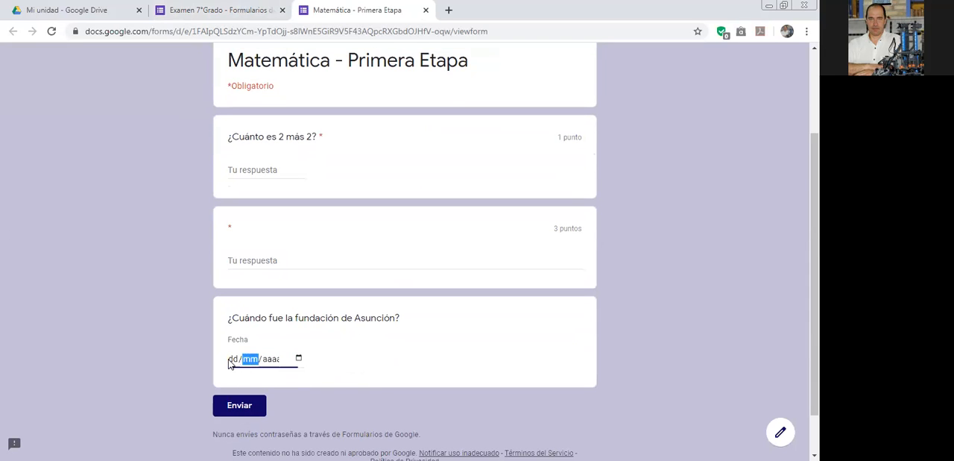
left_click(275, 359)
Examine the date field's calendar and its month and year list, then close the form preview.
left_click(298, 359)
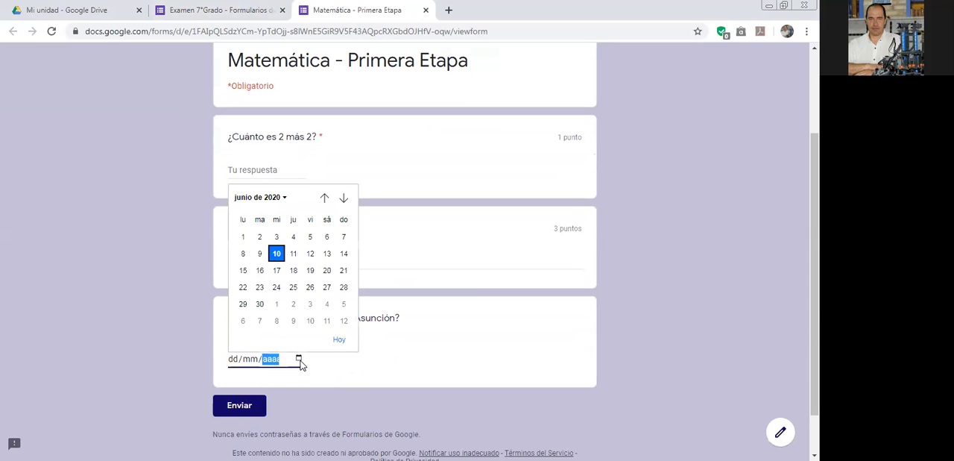
left_click(283, 197)
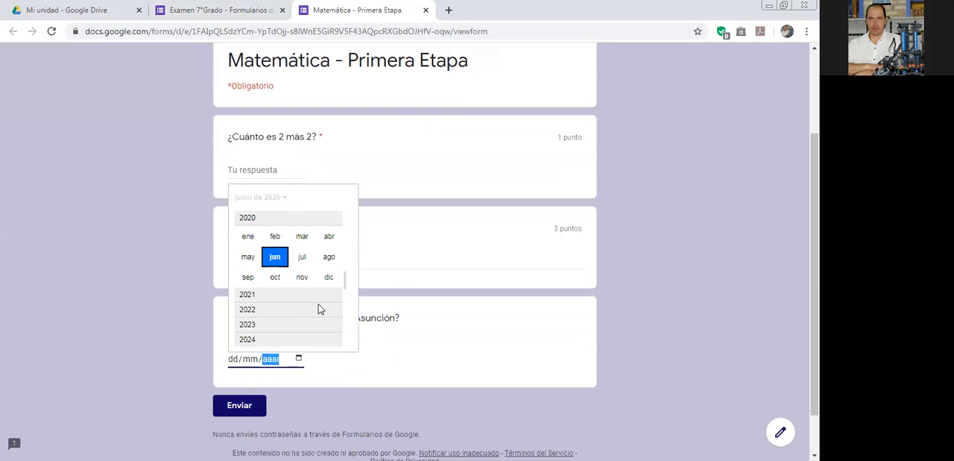
scroll(317, 307, "down", 1)
scroll(316, 307, "up", 5)
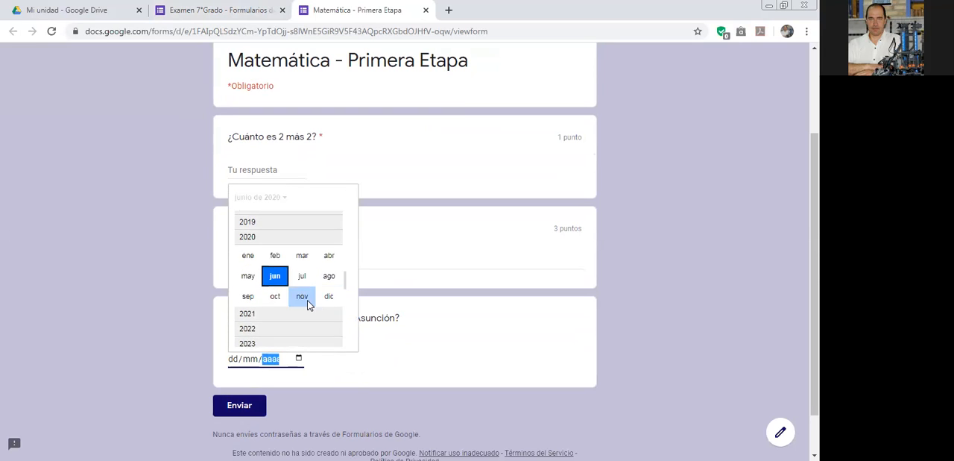
left_click(333, 376)
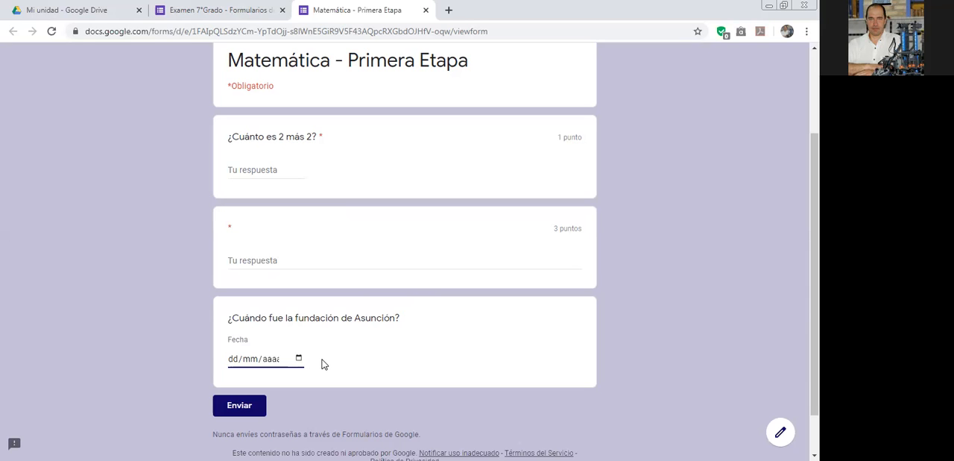
left_click(428, 11)
left_click(427, 11)
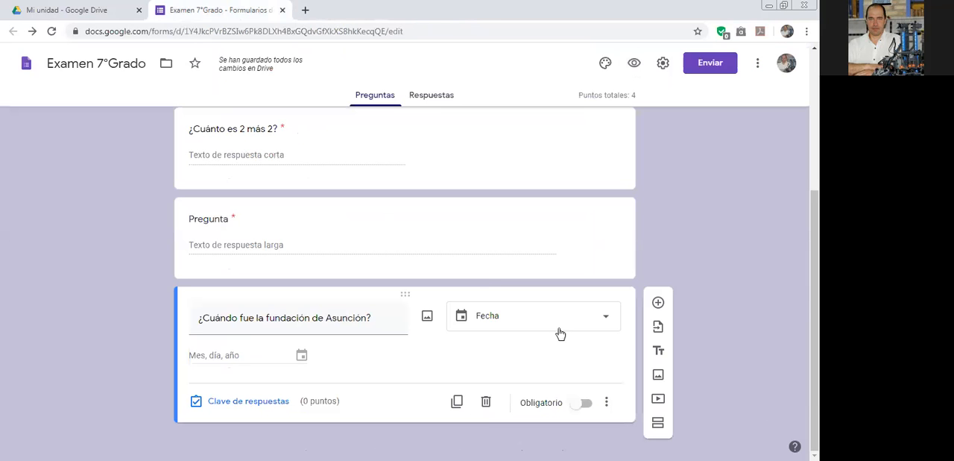
Add a new question below the date question and check the points and feedback options in the date question's answer key.
left_click(658, 303)
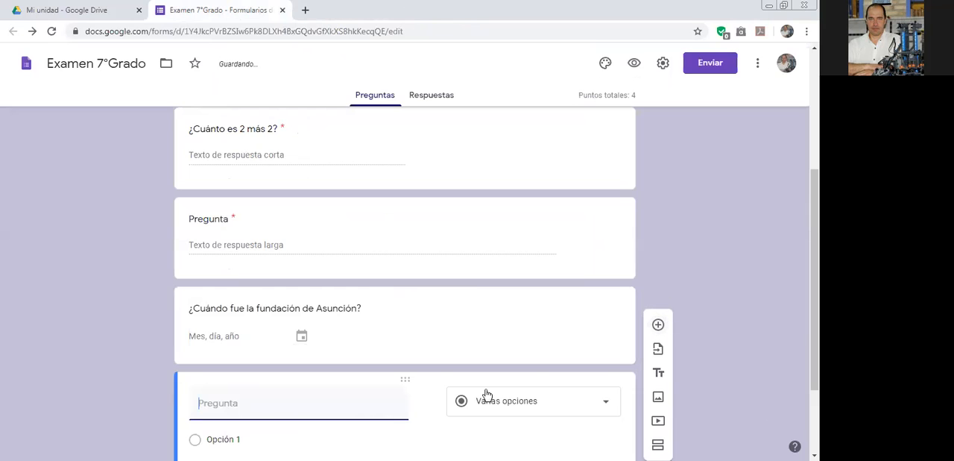
scroll(477, 343, "up", 2)
left_click(458, 326)
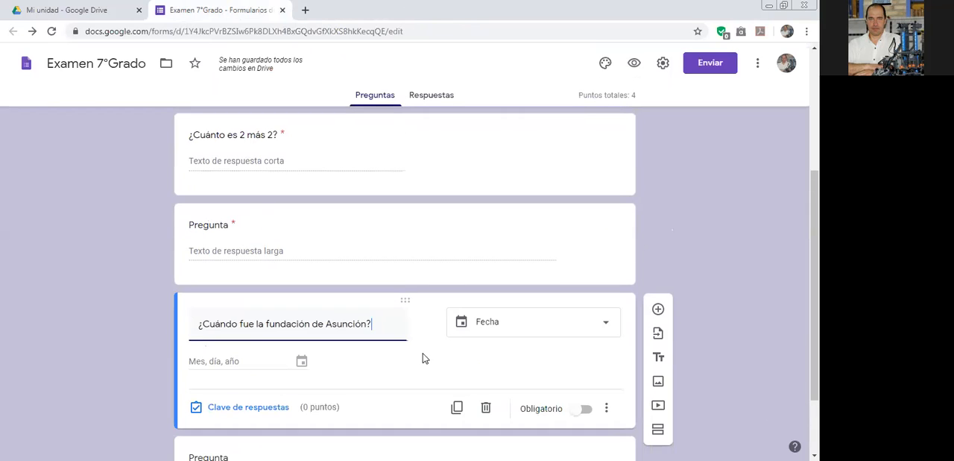
left_click(261, 408)
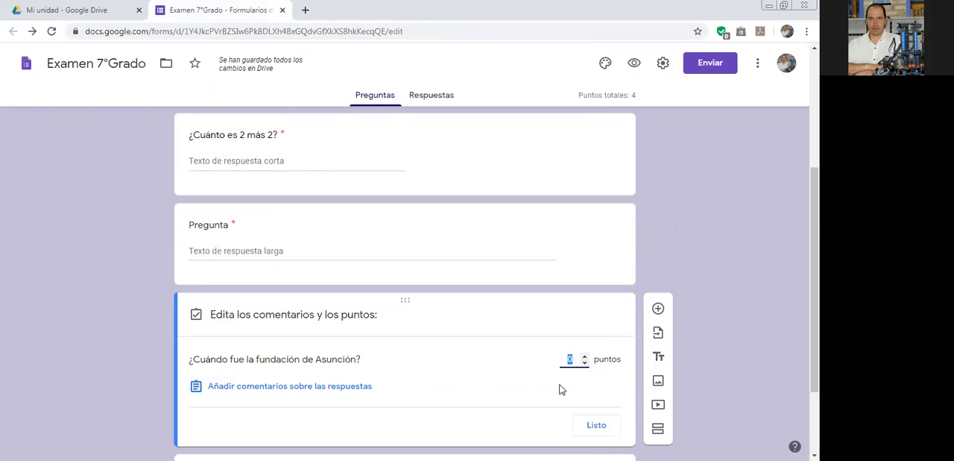
left_click(597, 426)
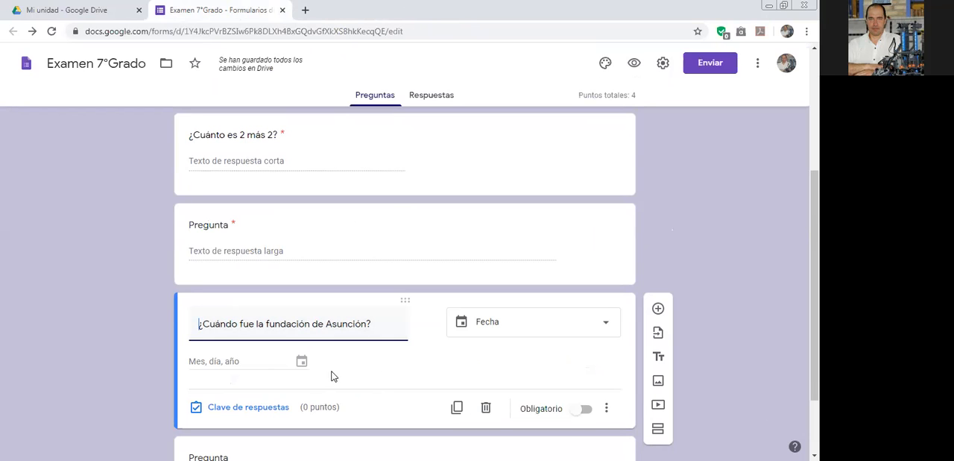
Set the new fourth question's type to Hora and make it required.
scroll(383, 359, "down", 2)
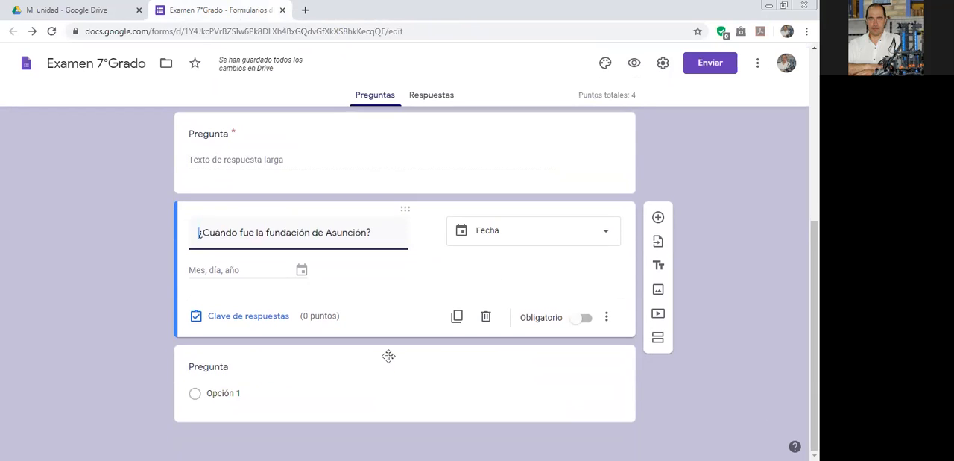
left_click(342, 361)
left_click(539, 312)
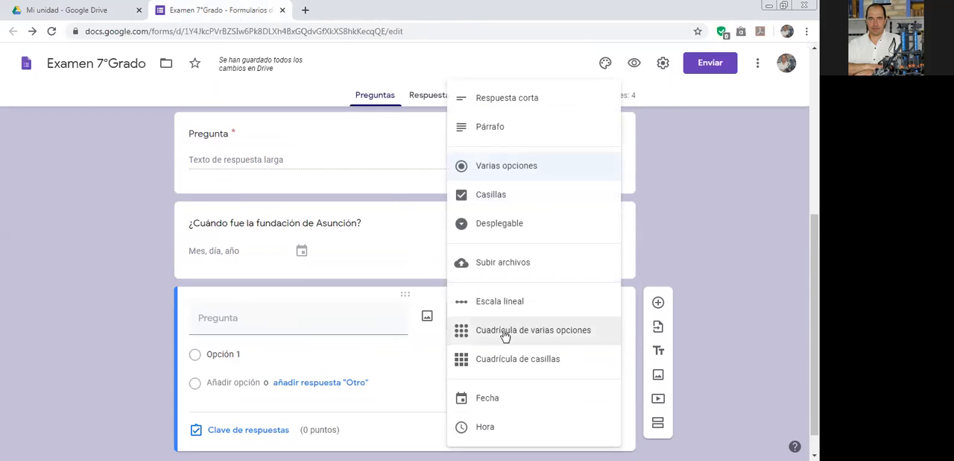
left_click(486, 427)
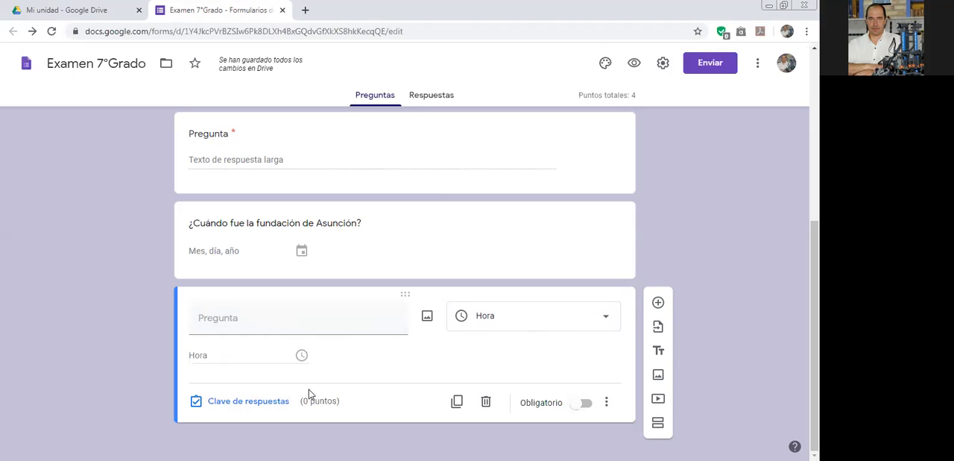
left_click(588, 406)
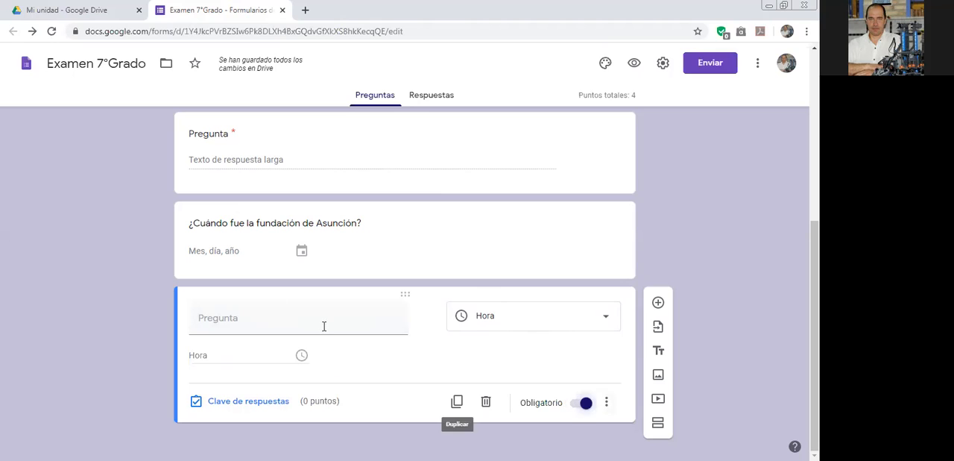
Enter "¿Cuánto tiempo tarda un vehículo en recorrer 10 Km si se desplaza a una velocidad de 60Km/h?" as the time question's text.
left_click(221, 325)
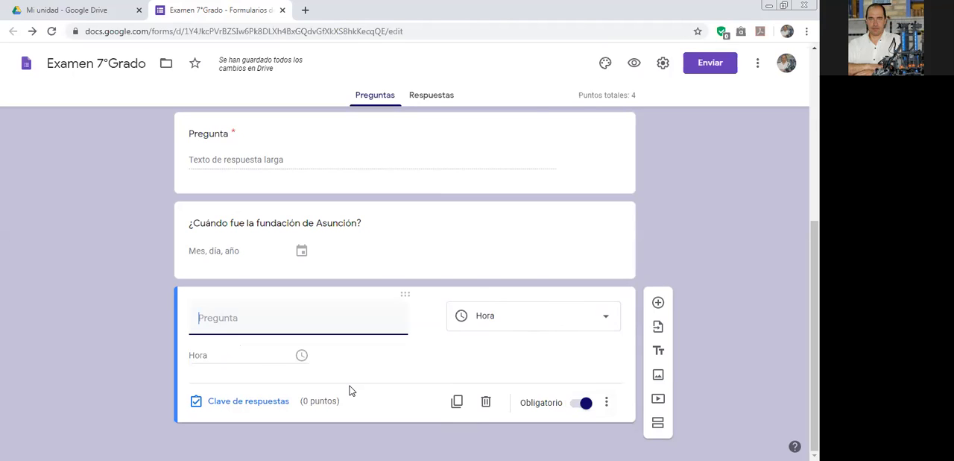
type("¿C")
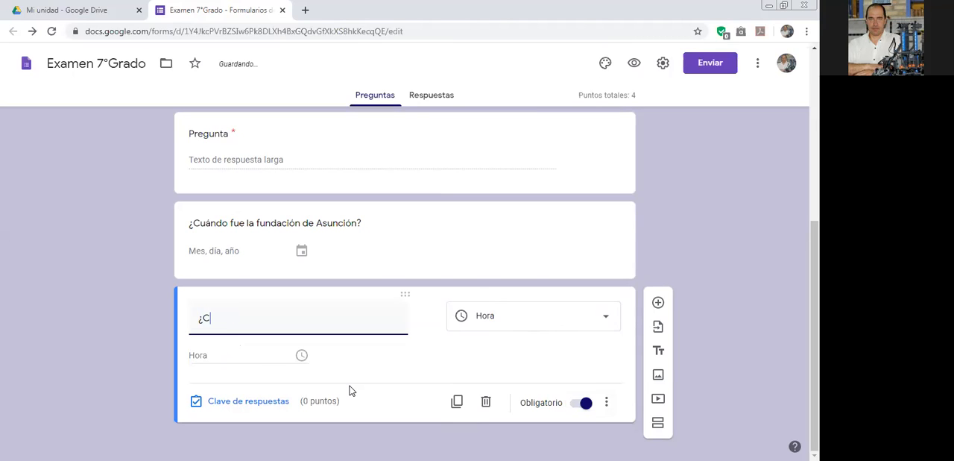
type("uánto tiempo tarda u")
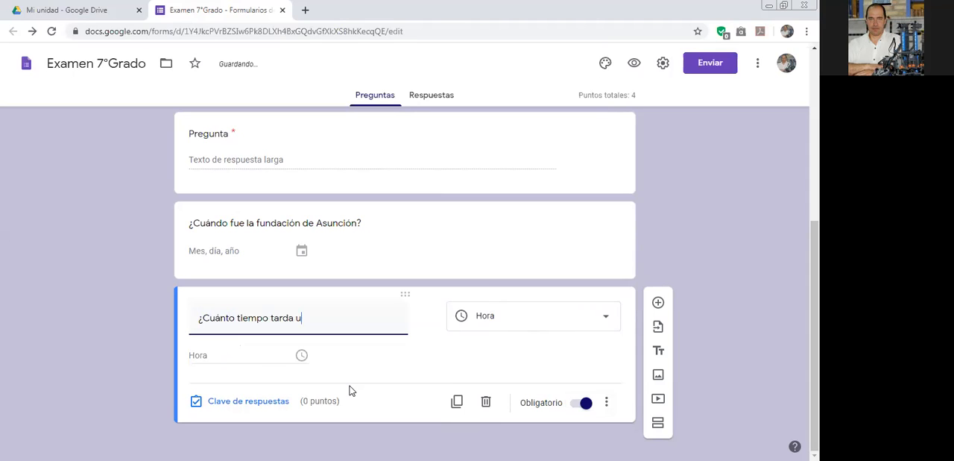
type("n veh")
type("icul")
type("o en rec")
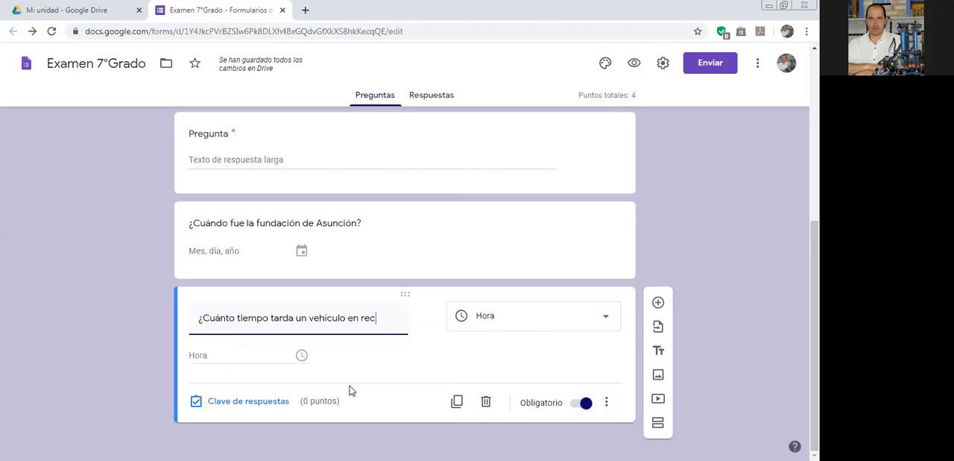
type("orrer 1")
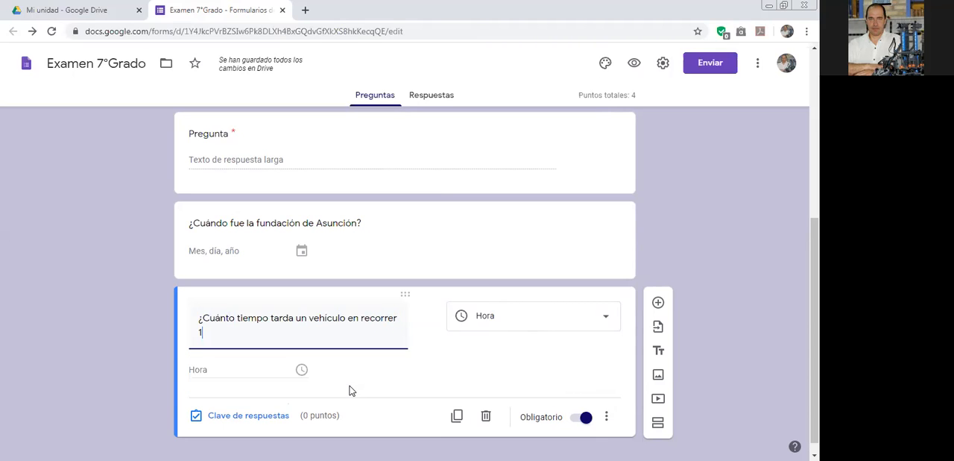
type("0 Km si")
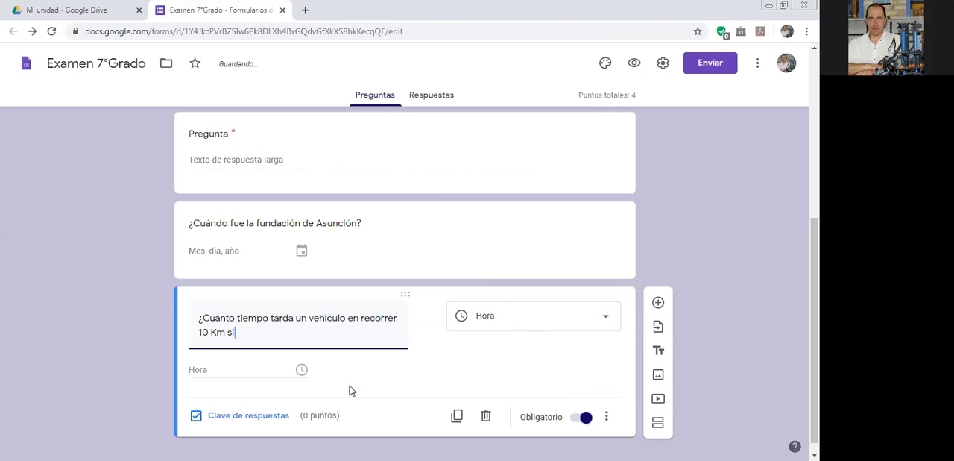
type(" se desplaza a una vel")
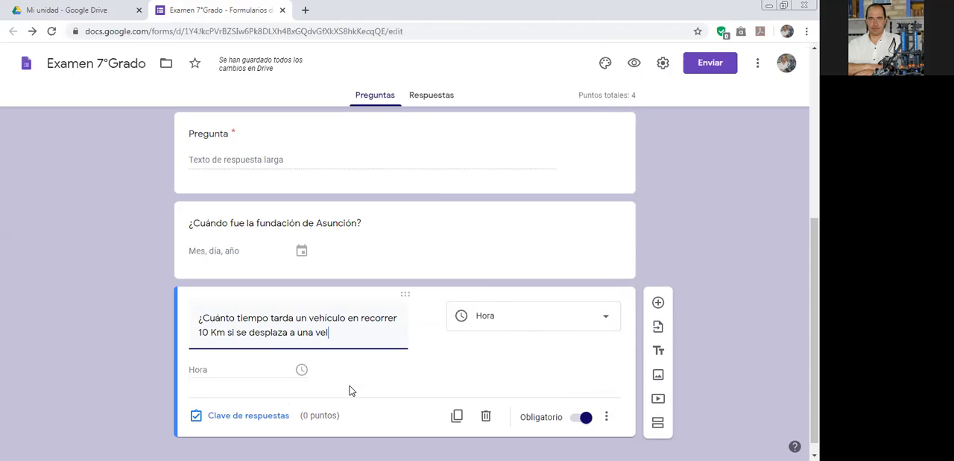
type("ocidad")
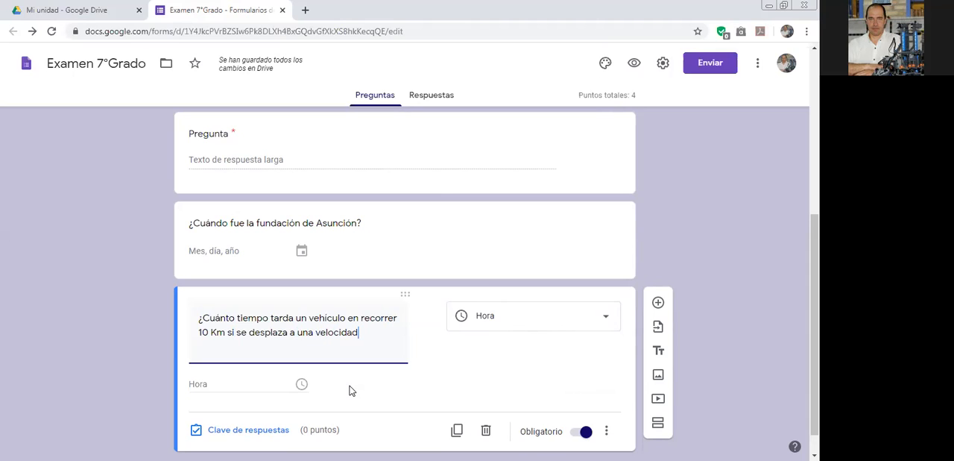
type(" de 60Km")
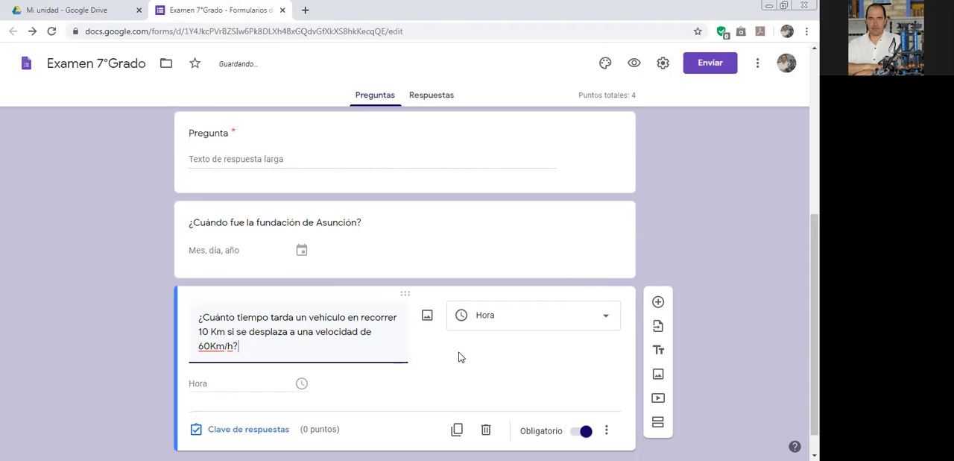
Change the time question's answer type to Duración.
left_click(302, 367)
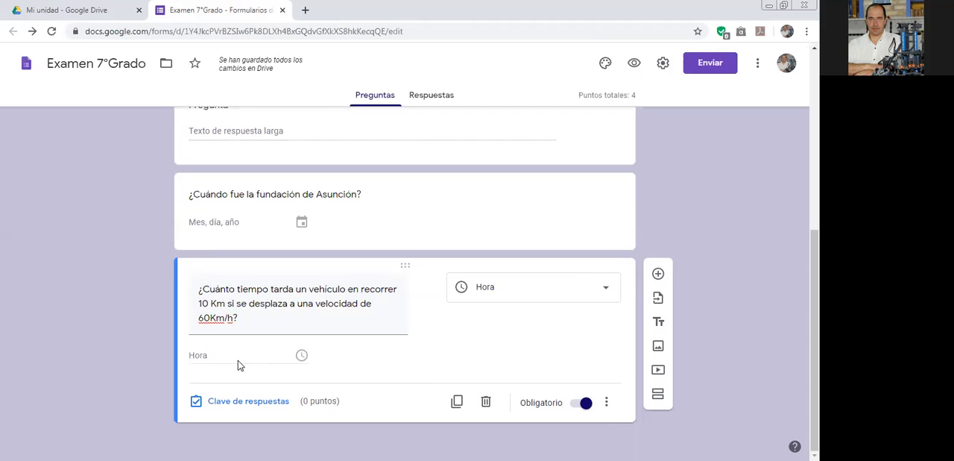
left_click(609, 403)
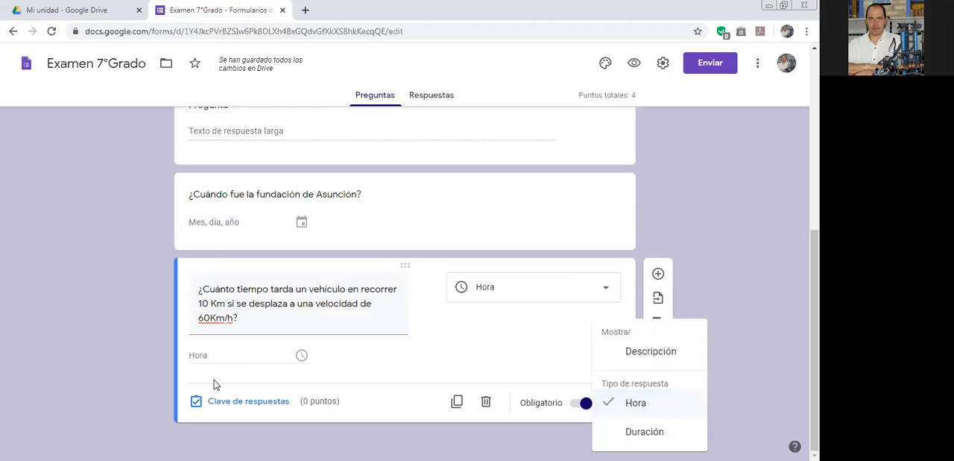
left_click(633, 432)
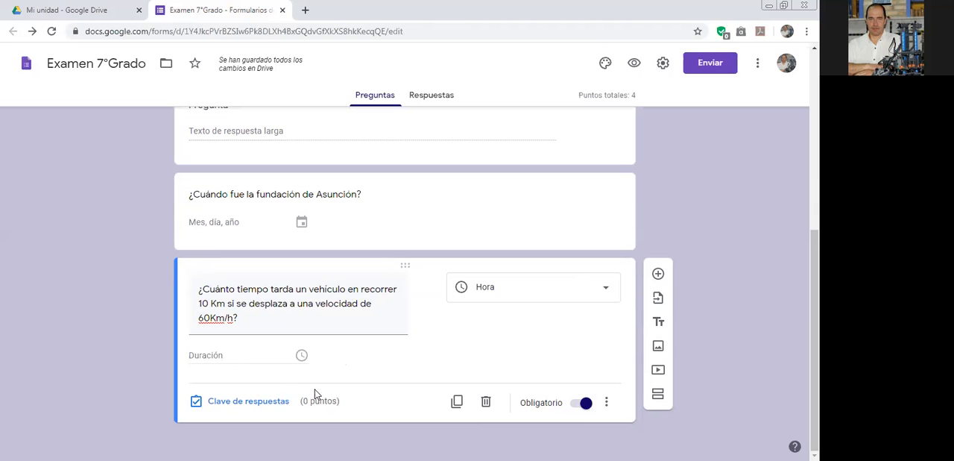
Preview the form, check the duration question's hours, minutes and seconds fields, and close the preview.
left_click(634, 62)
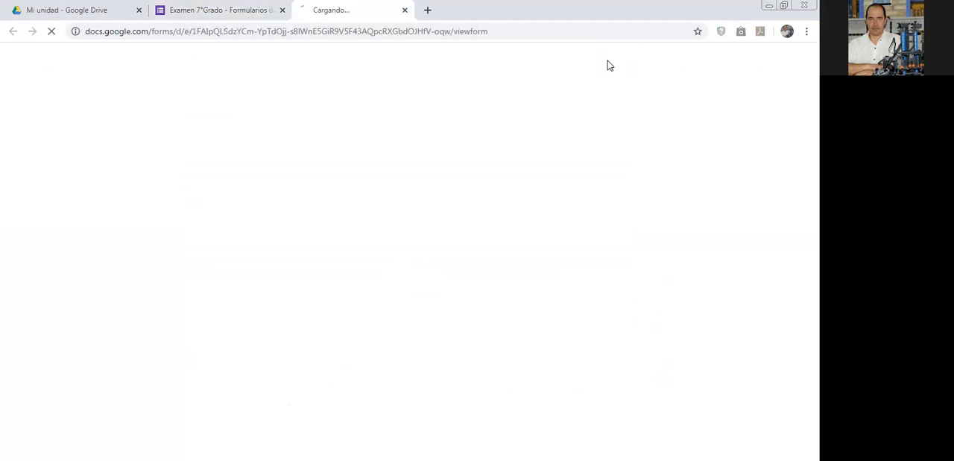
scroll(418, 226, "down", 4)
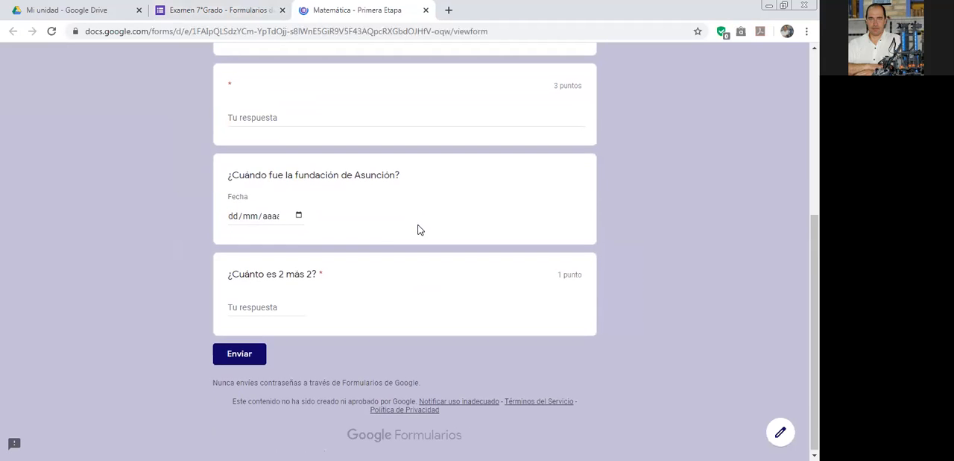
scroll(271, 255, "up", 3)
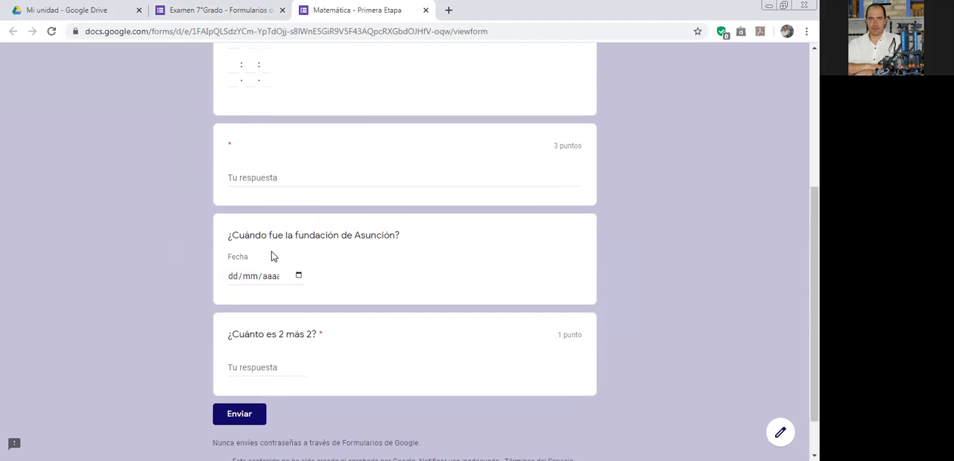
left_click(234, 208)
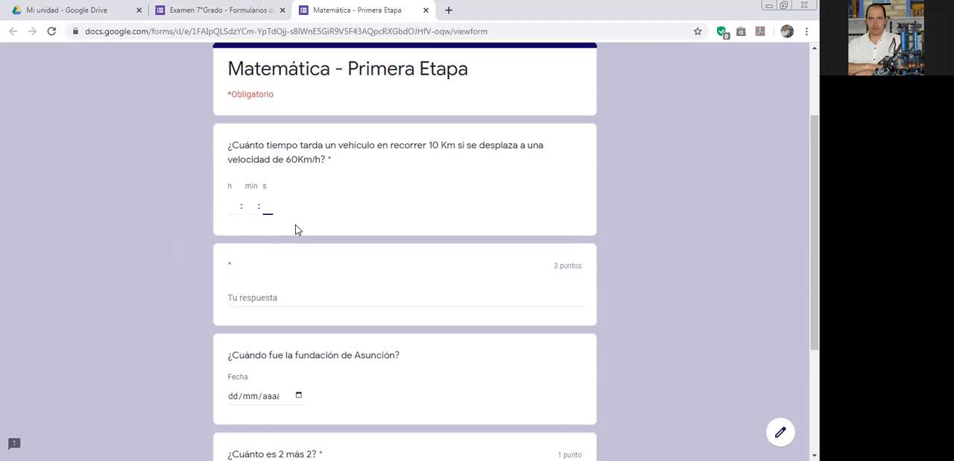
left_click(426, 9)
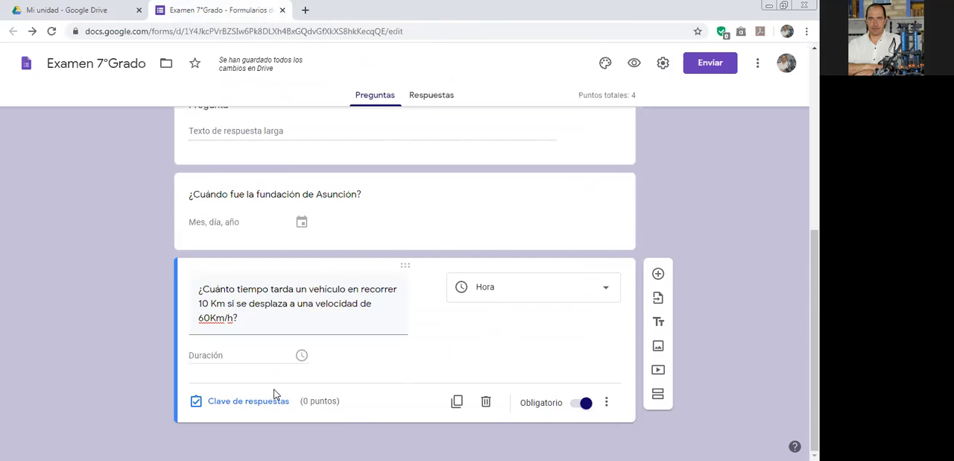
Set the time question's value to 1 point in its answer key.
left_click(244, 400)
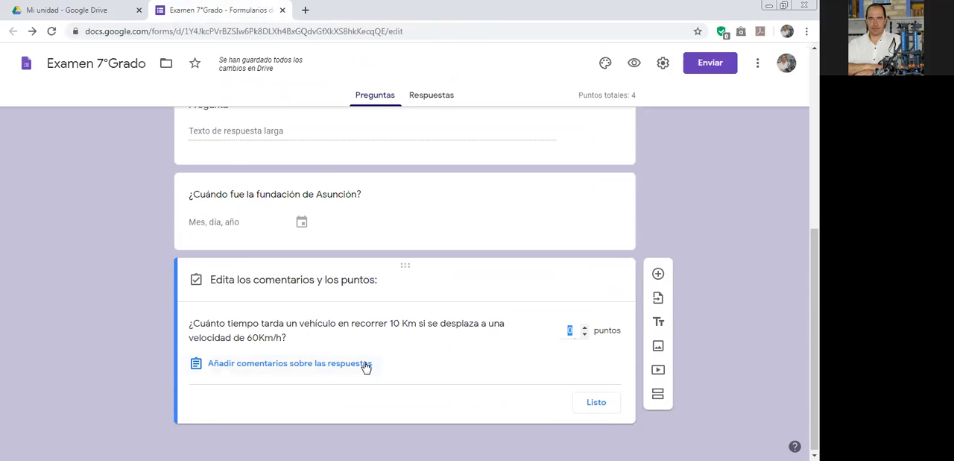
left_click(584, 328)
left_click(596, 402)
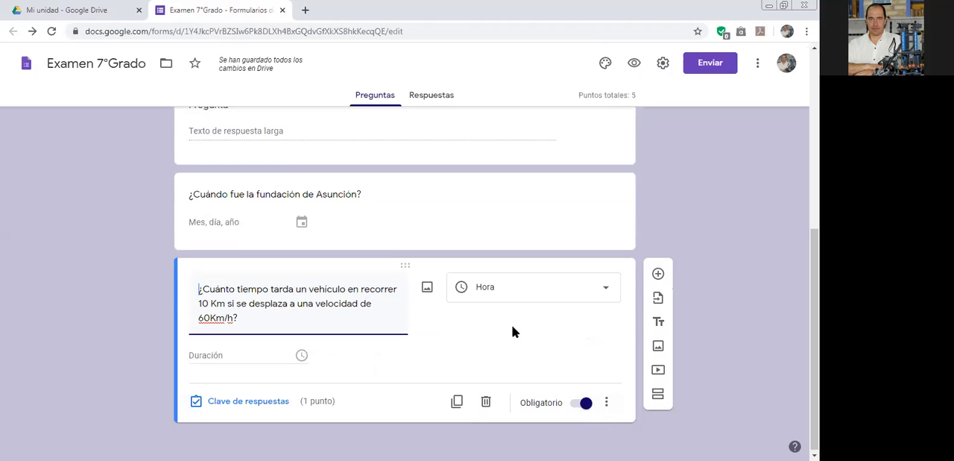
Add a new question below the time question, try the Desplegable type and set it back to Varias opciones.
scroll(511, 322, "up", 5)
scroll(511, 326, "down", 5)
left_click(658, 274)
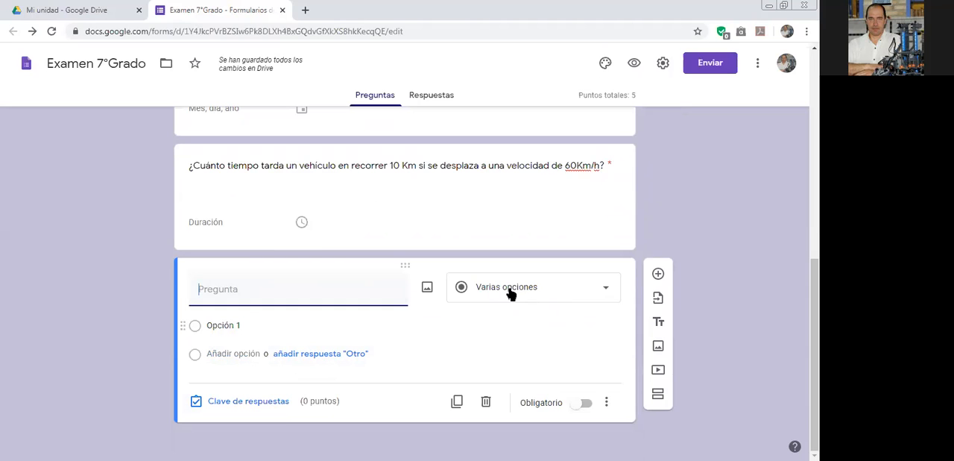
left_click(601, 291)
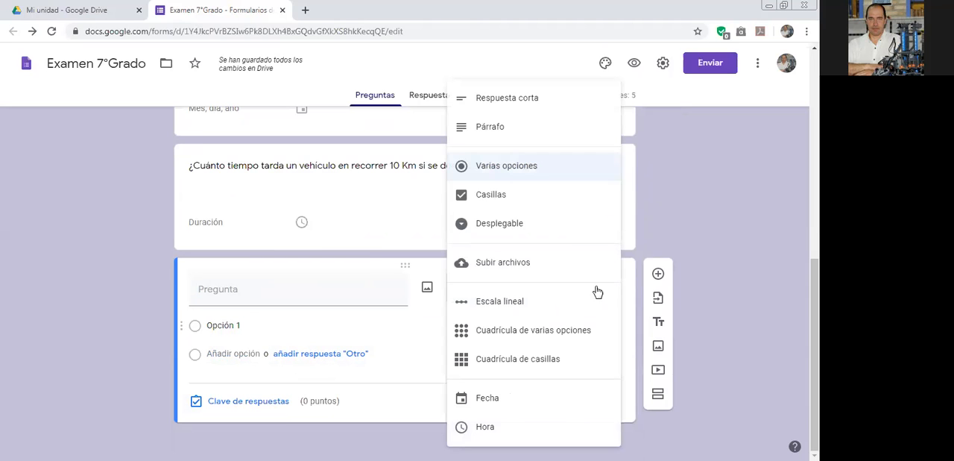
left_click(485, 224)
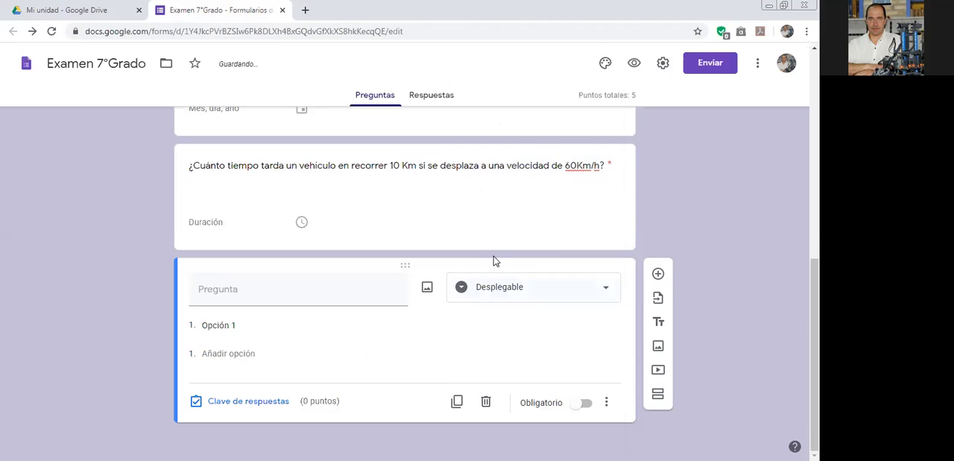
left_click(575, 293)
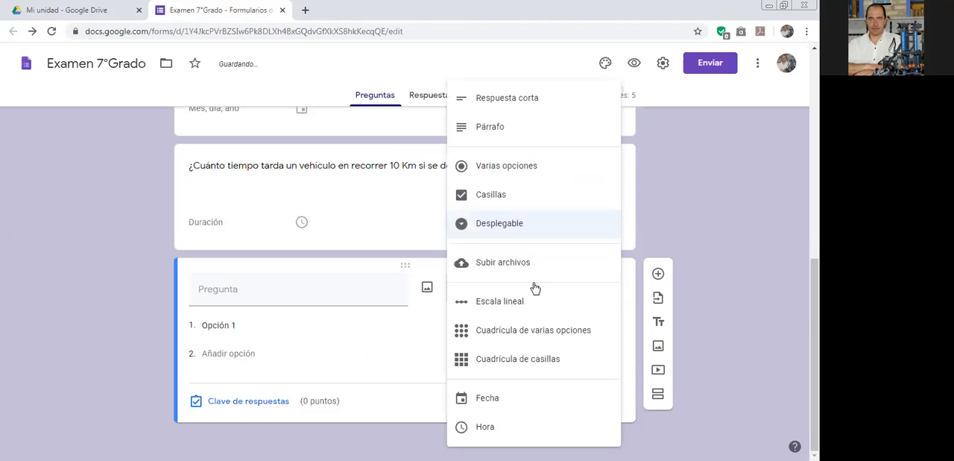
left_click(510, 170)
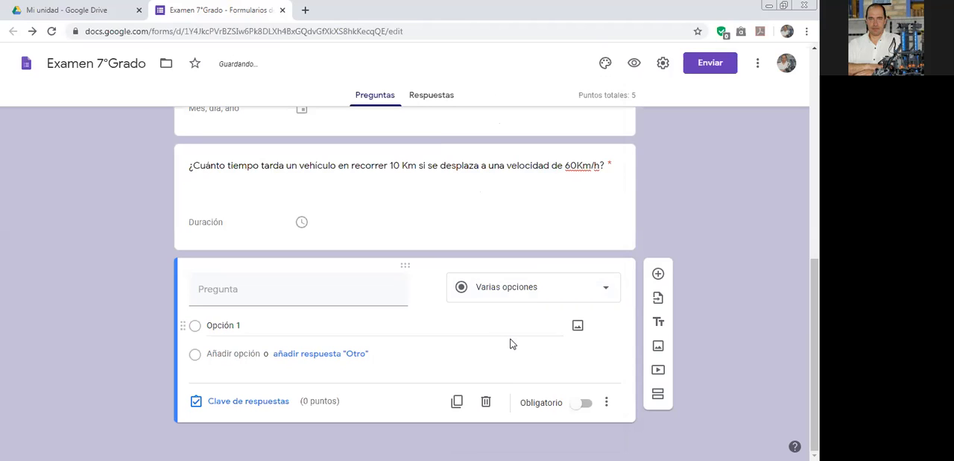
Enter "El electrón es una partícula que se encuentra dentro del núcleo del átomo." as the multiple-choice question's text.
left_click(328, 295)
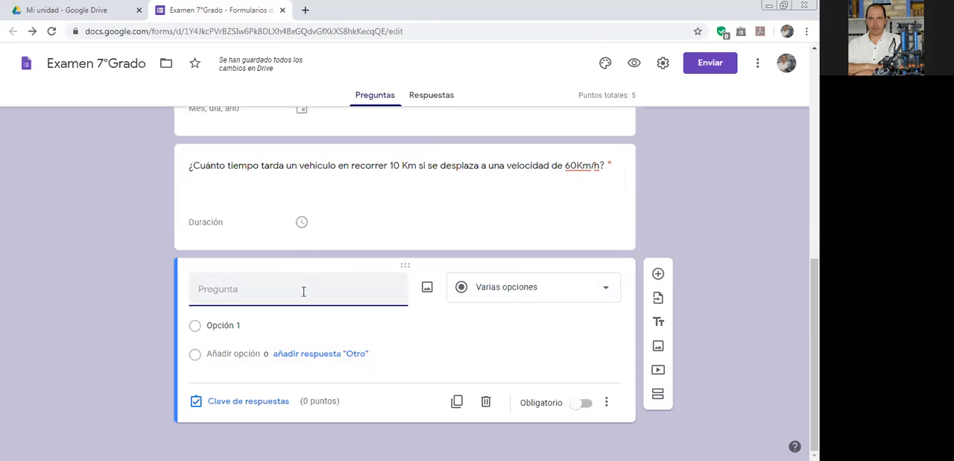
type("In")
key("BackSpace")
key("BackSpace")
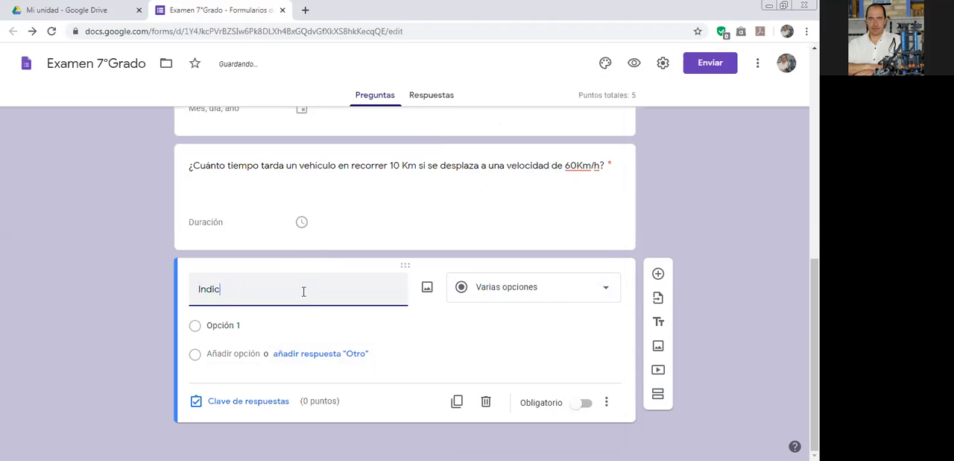
key("BackSpace")
key("BackSpace")
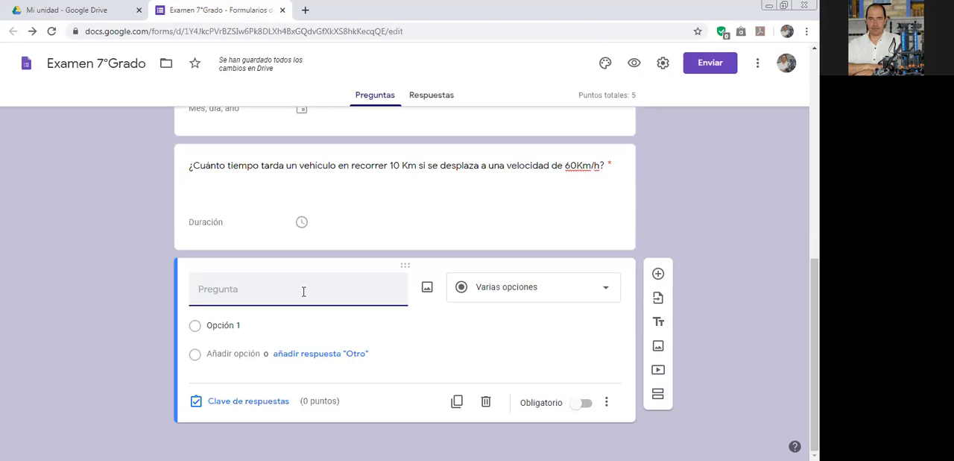
type("El electrón es una part")
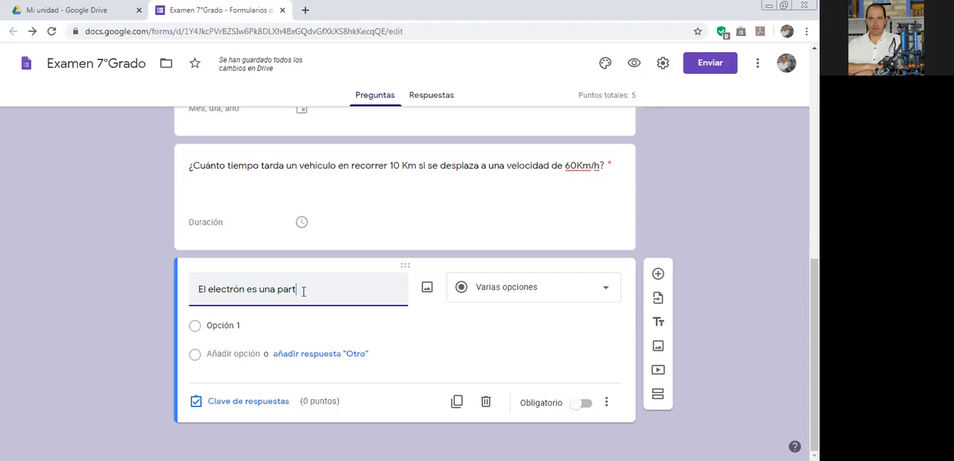
type("icula que se encuentra d")
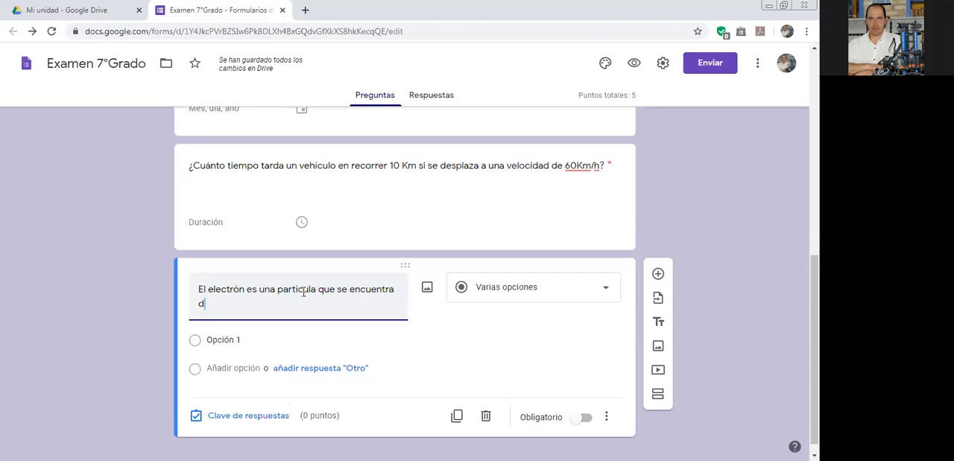
type("entro del núcleo del átomo.")
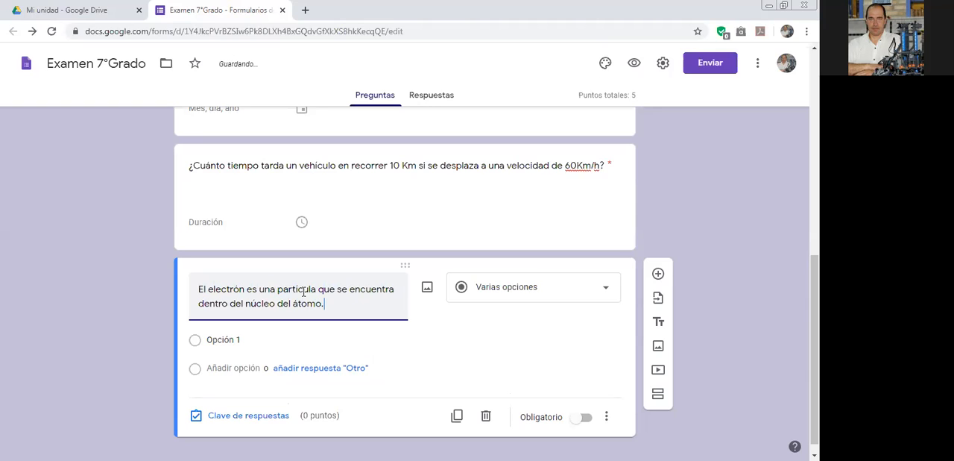
key("Tab")
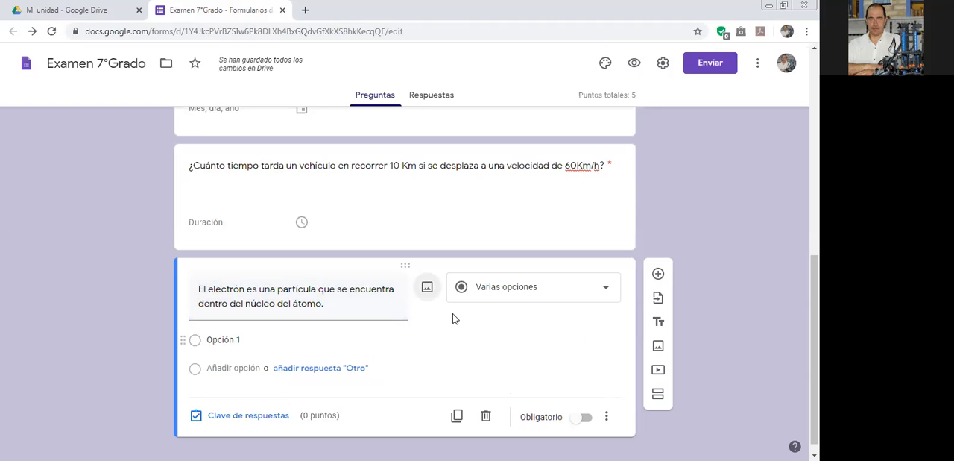
Make the electron question required and give it the answer options Verdadero and Falso.
scroll(391, 321, "down", 1)
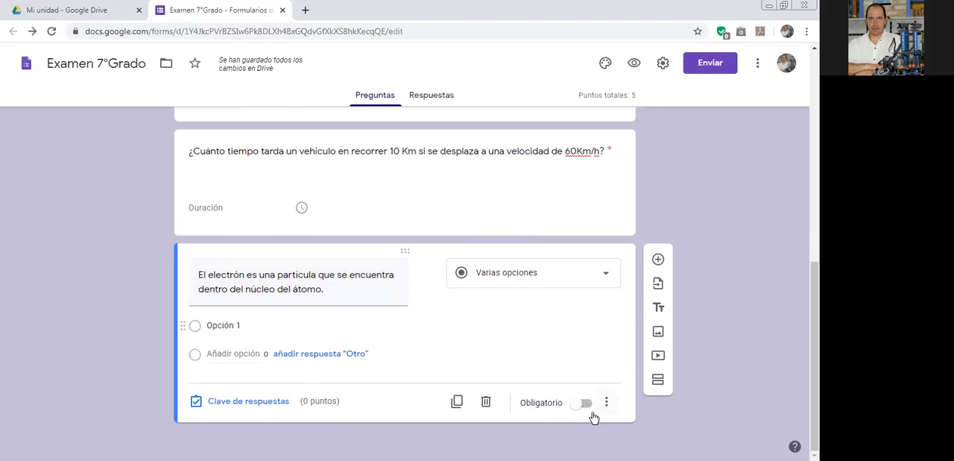
left_click(563, 408)
left_click(242, 326)
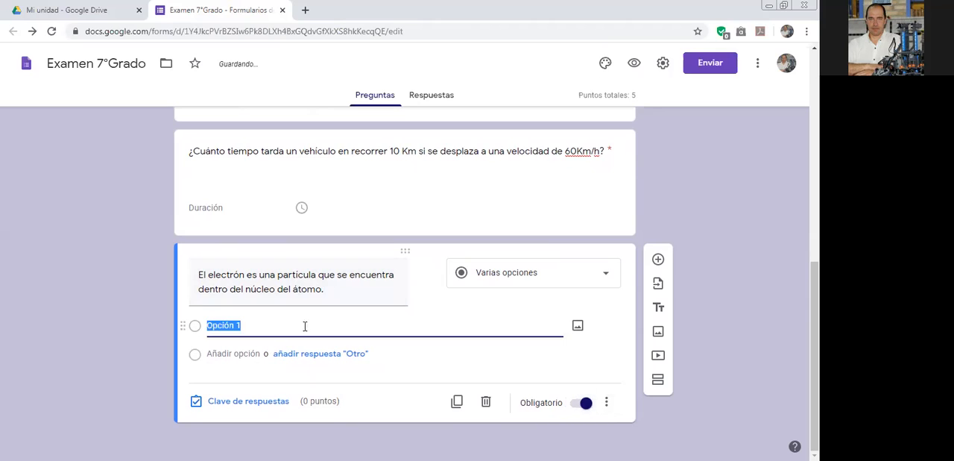
type("verda")
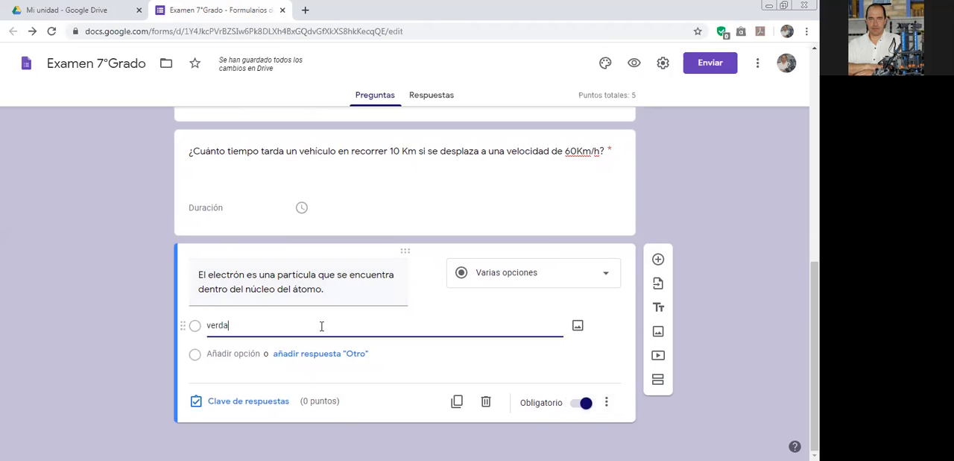
type("dero")
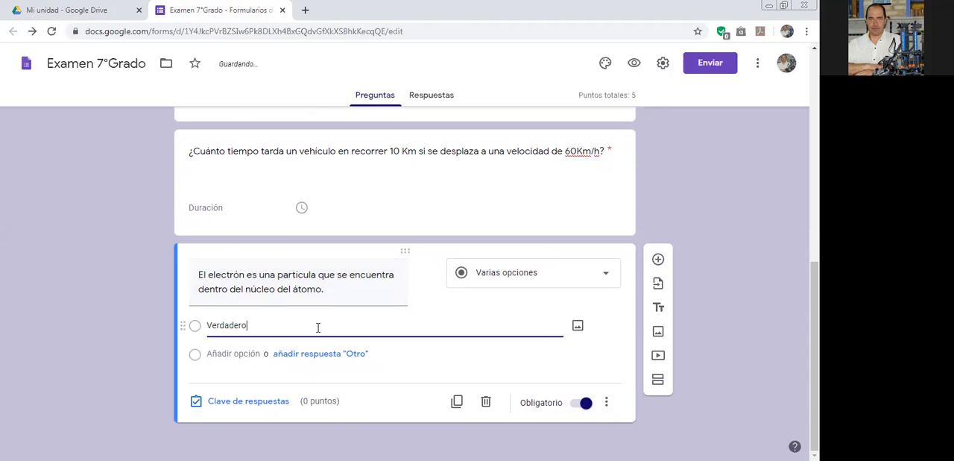
left_click(242, 367)
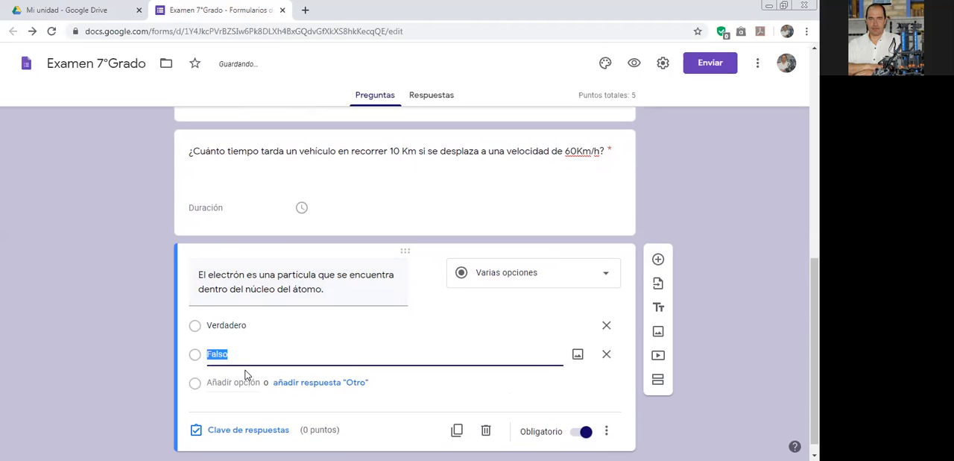
left_click(443, 386)
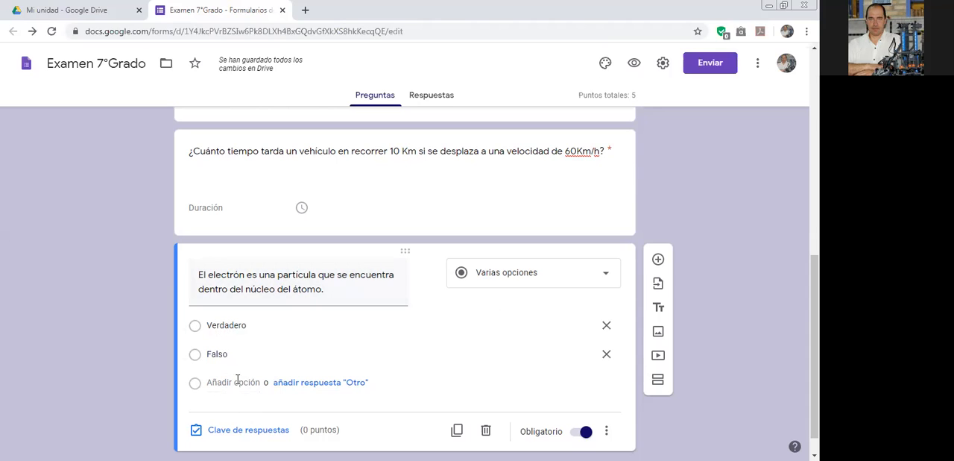
Set the electron question's answer key to 1 point with Falso as the correct answer.
left_click(246, 438)
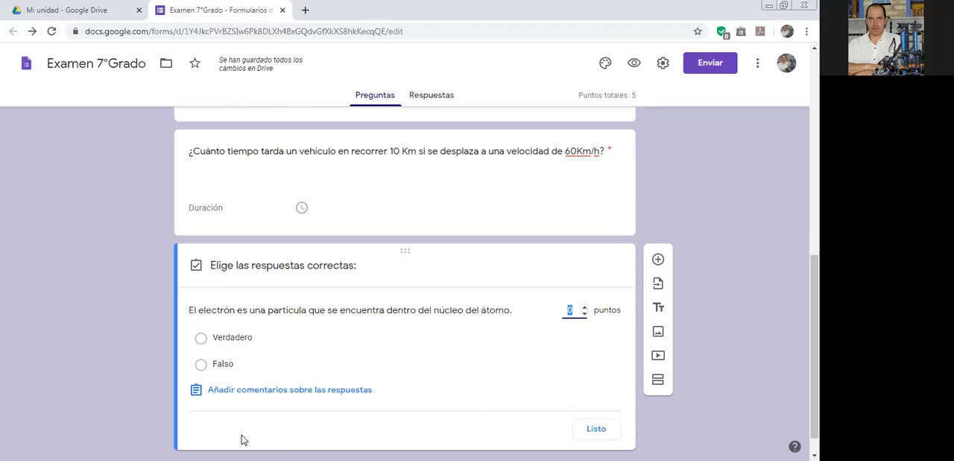
left_click(585, 307)
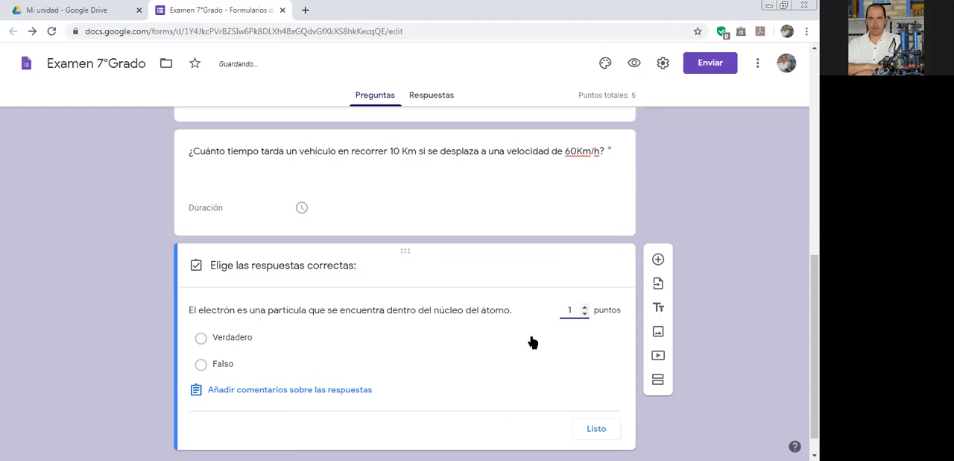
left_click(202, 364)
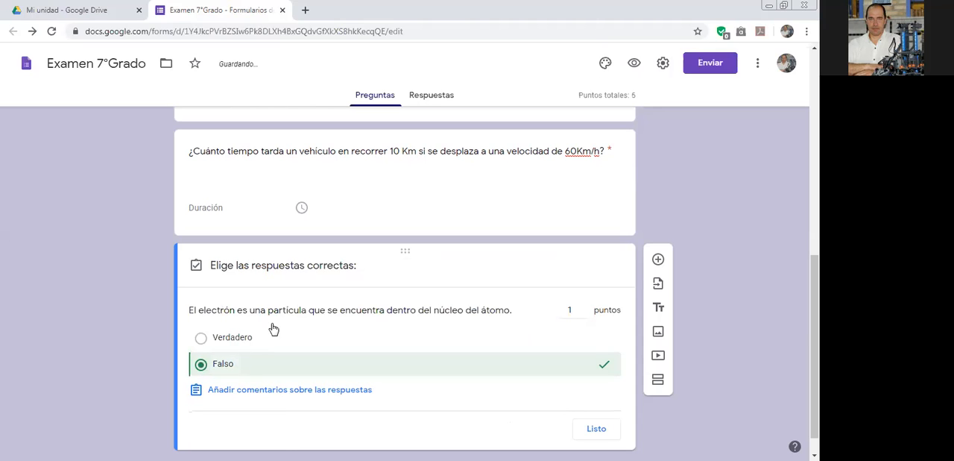
left_click(596, 430)
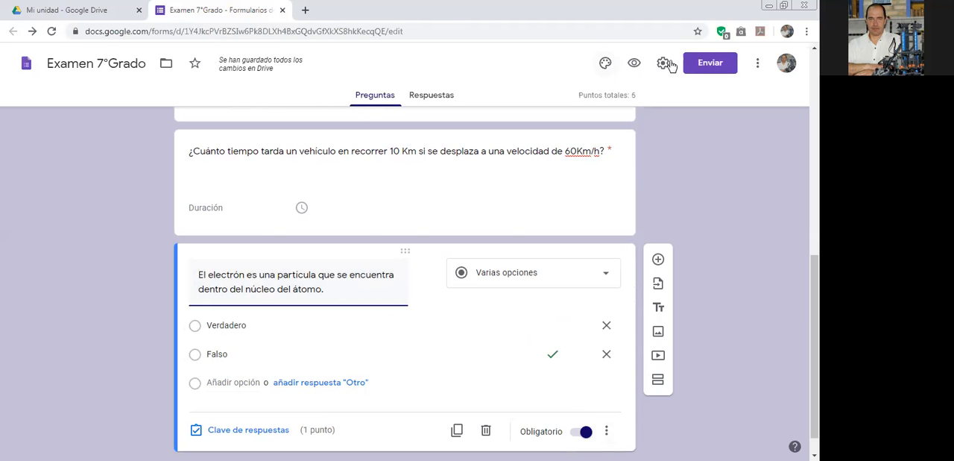
Preview the form, check how the true-or-false electron question is presented, and close the preview.
left_click(634, 62)
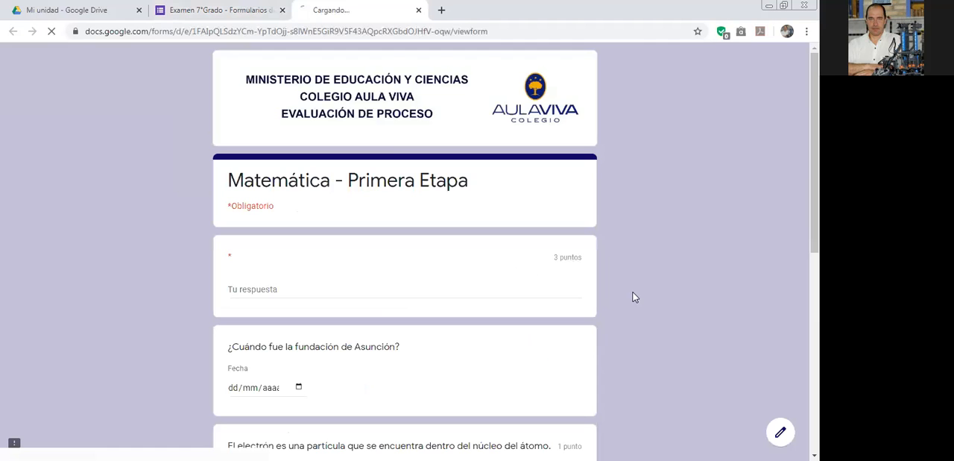
scroll(577, 294, "down", 10)
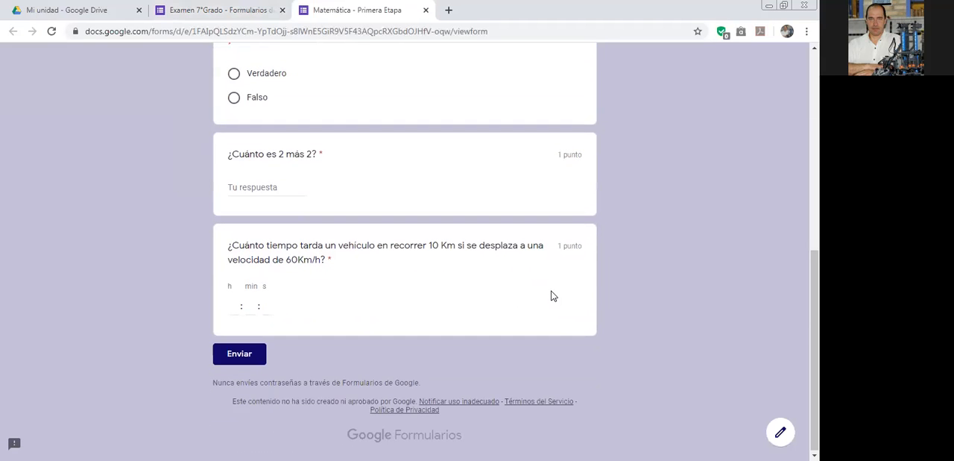
scroll(552, 294, "up", 2)
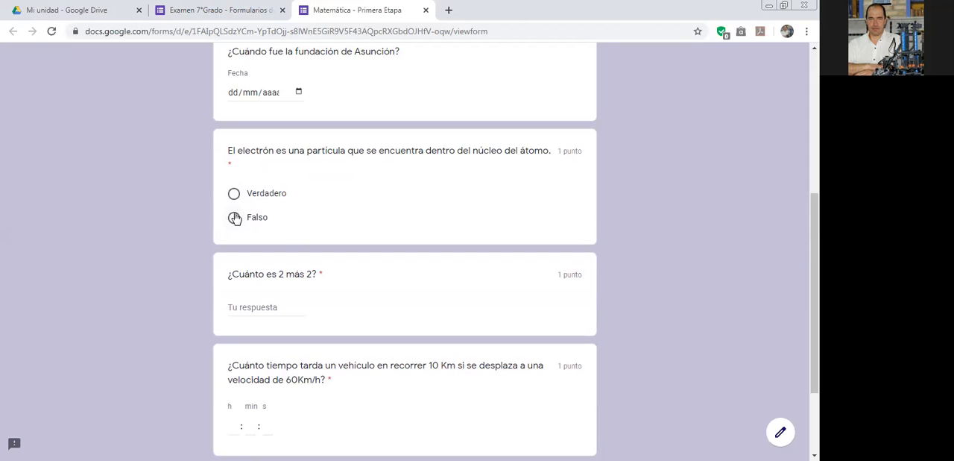
left_click(426, 10)
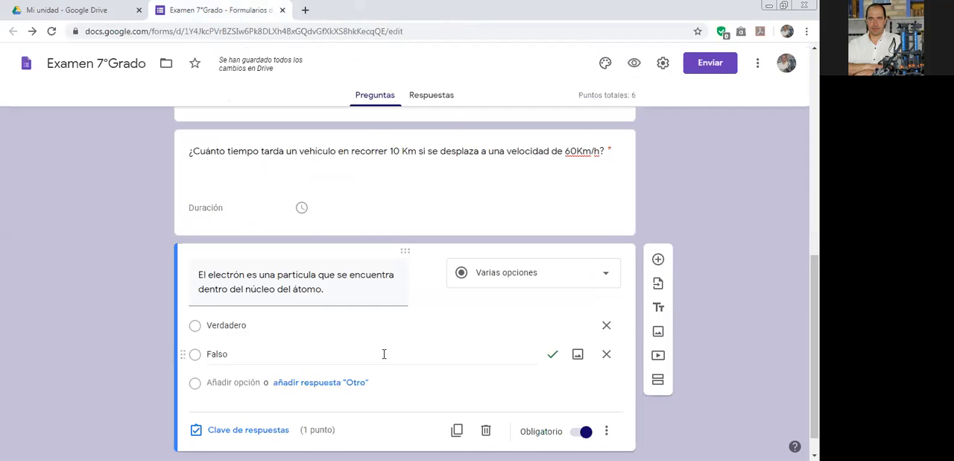
Check the additional options available for the electron question, including Ordenar las opciones aleatoriamente, without changing any.
scroll(384, 353, "down", 2)
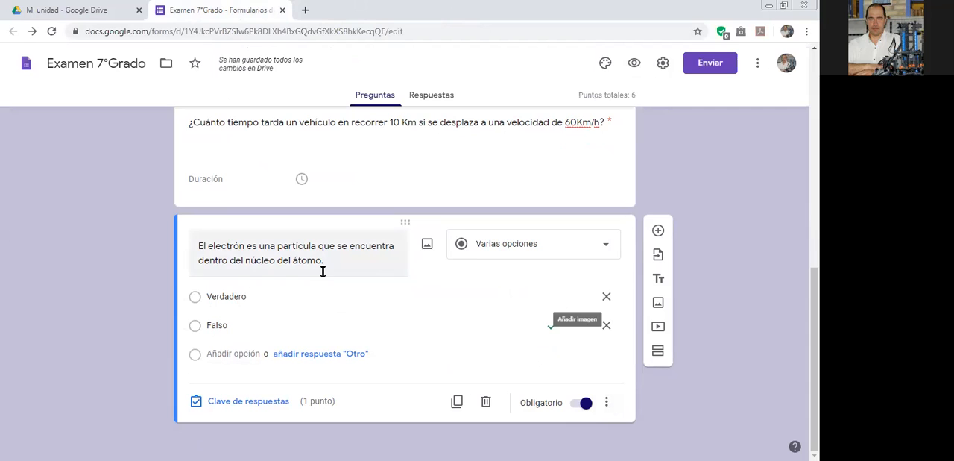
left_click(606, 403)
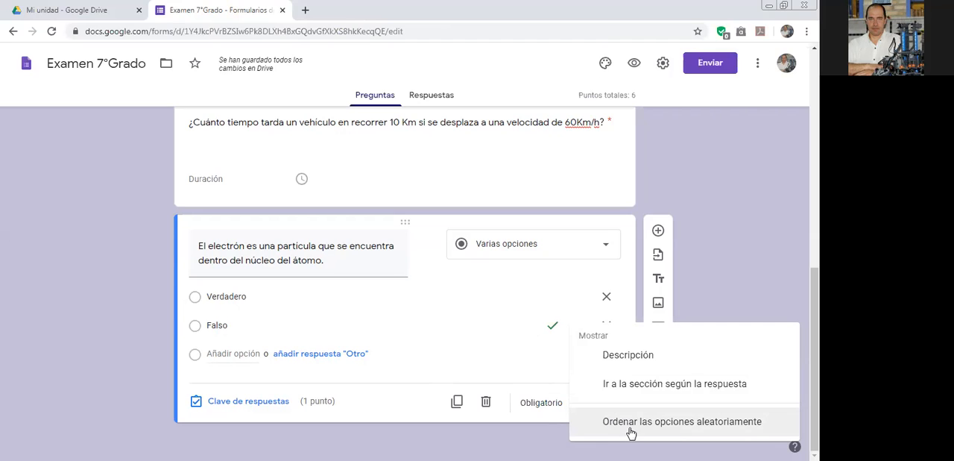
left_click(376, 258)
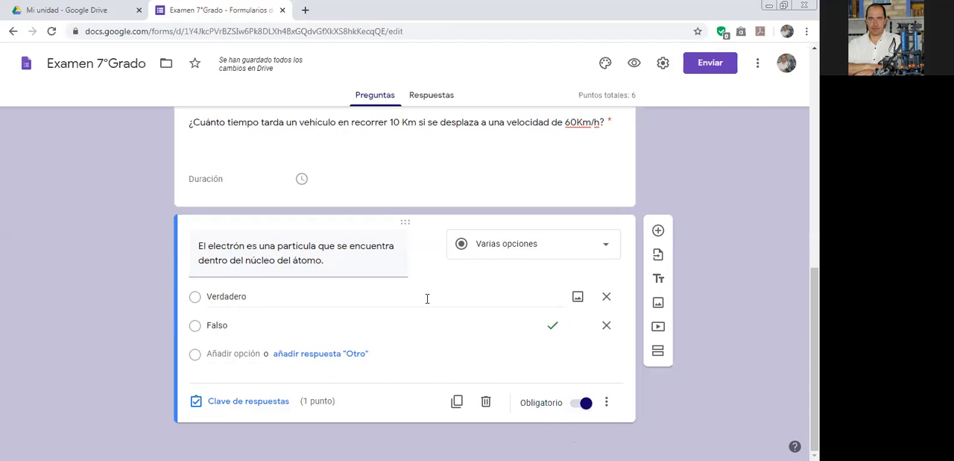
Change the electron question's type to Desplegable, and check its answer dropdown in the form preview before closing the preview.
left_click(526, 247)
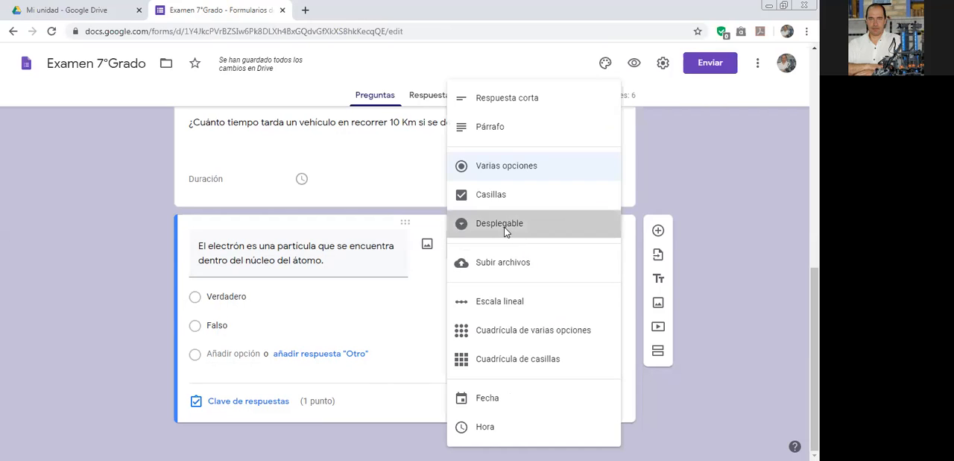
left_click(506, 226)
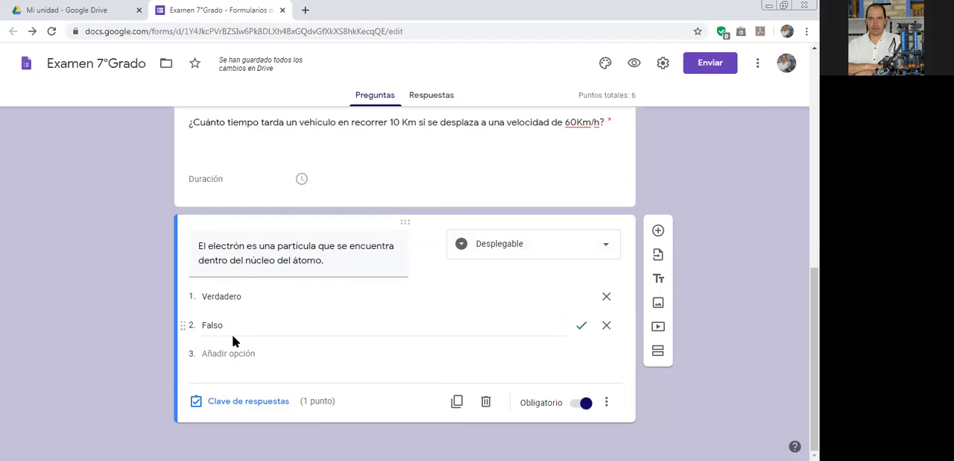
left_click(634, 64)
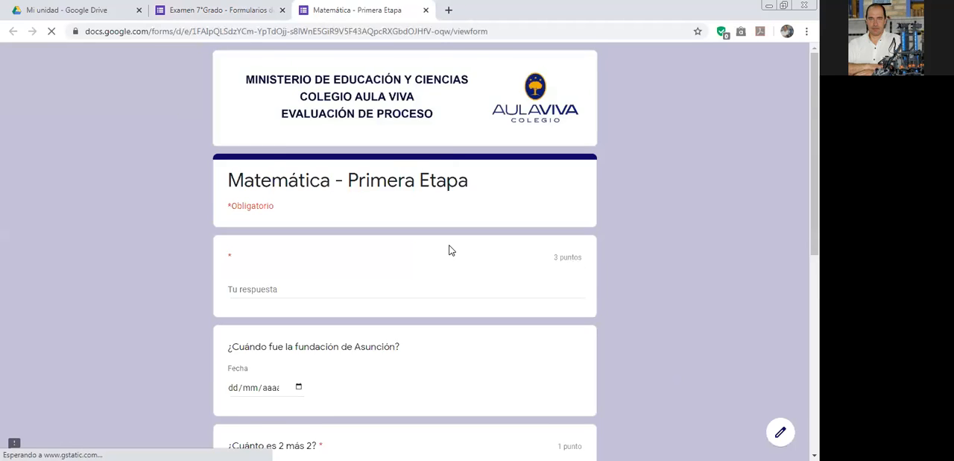
scroll(448, 249, "down", 5)
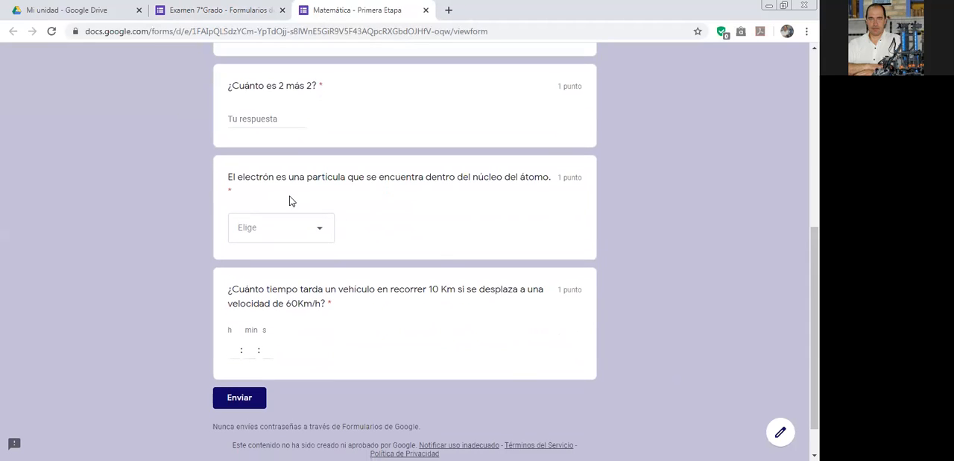
left_click(322, 236)
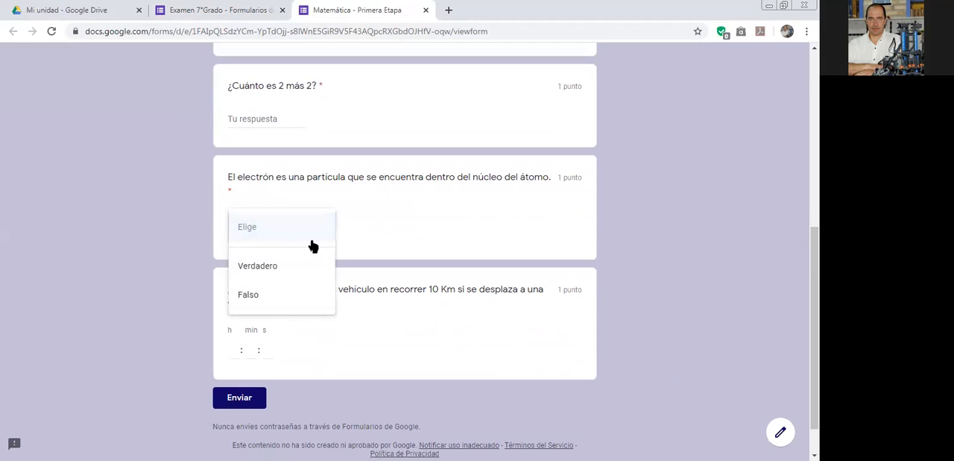
left_click(365, 223)
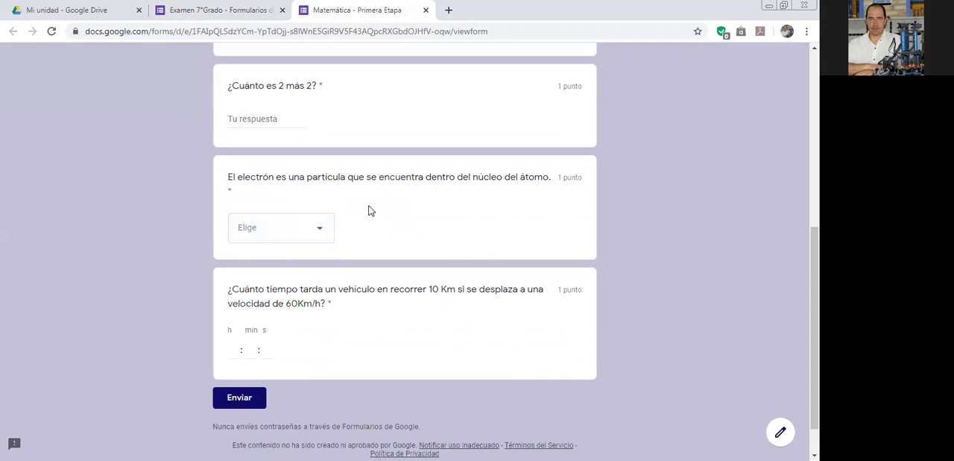
left_click(425, 10)
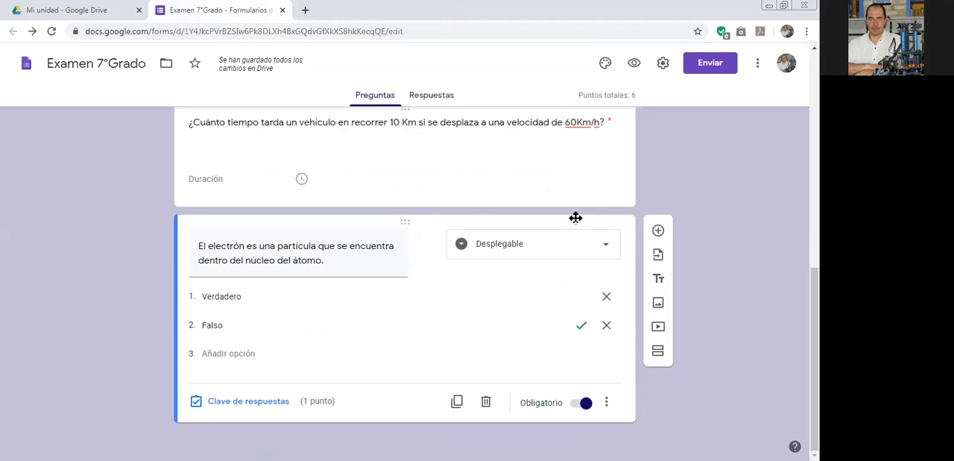
Add a new question below the electron question, set its type to Casillas, and turn on response validation for it.
left_click(658, 231)
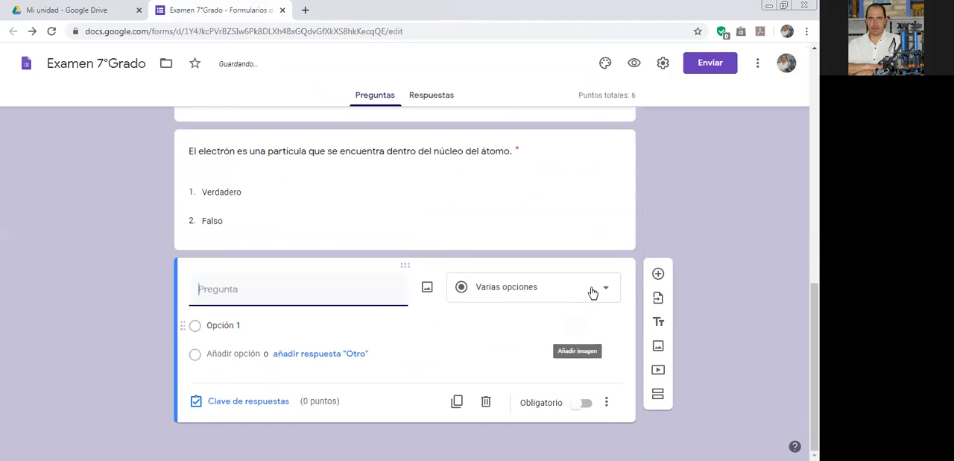
left_click(592, 292)
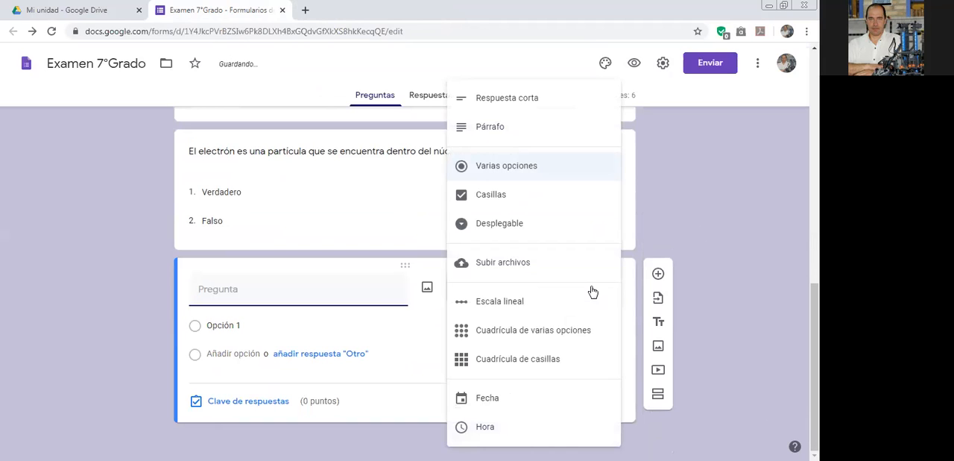
left_click(483, 197)
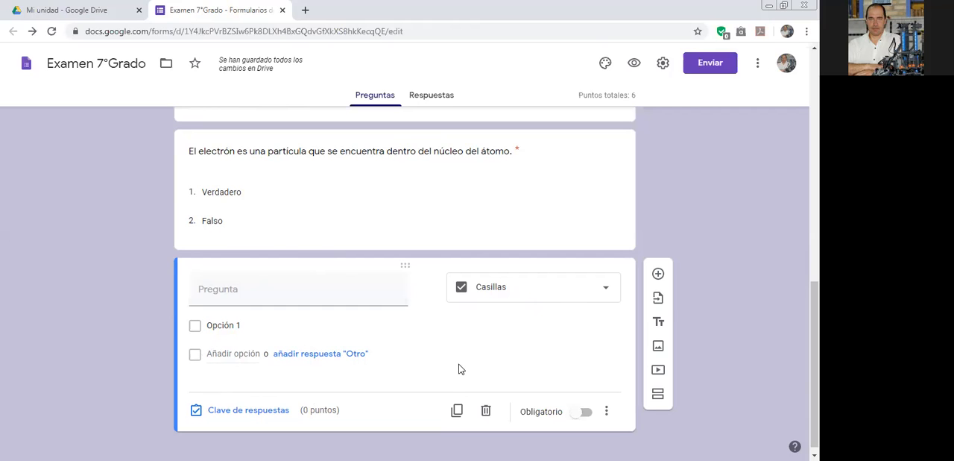
left_click(606, 411)
left_click(623, 388)
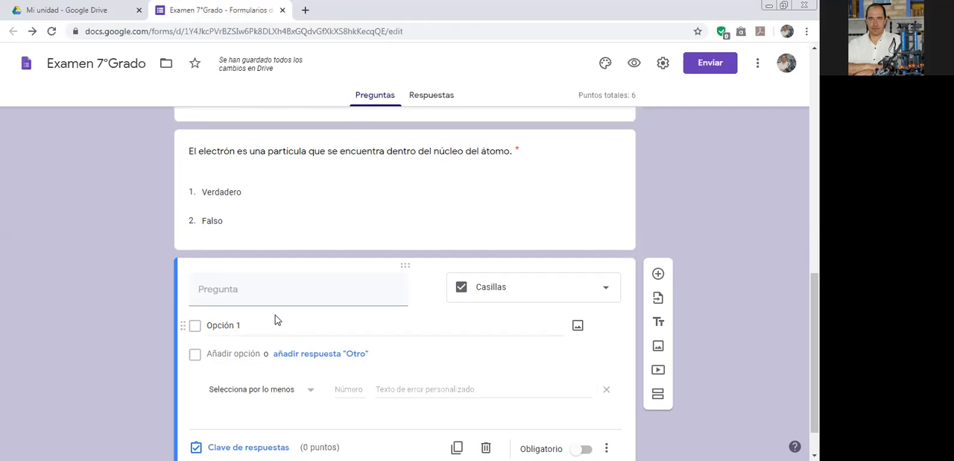
Enter "Enumera las partículas del átomo" as the text of the new checkbox question.
left_click(248, 296)
type("E")
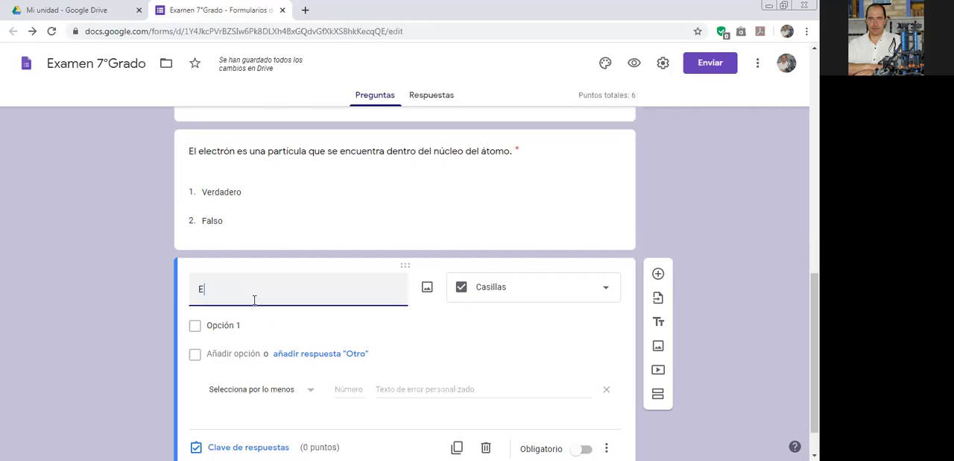
type("numera caracteris")
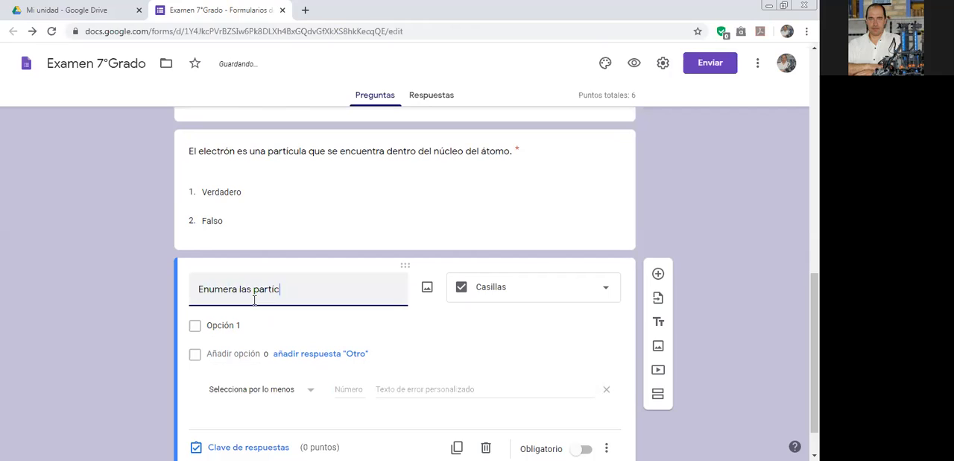
type("las del átomo")
Give the atom particles question the options Electrón, Neutrón and Protón, plus a fourth option with its default text.
left_click(258, 326)
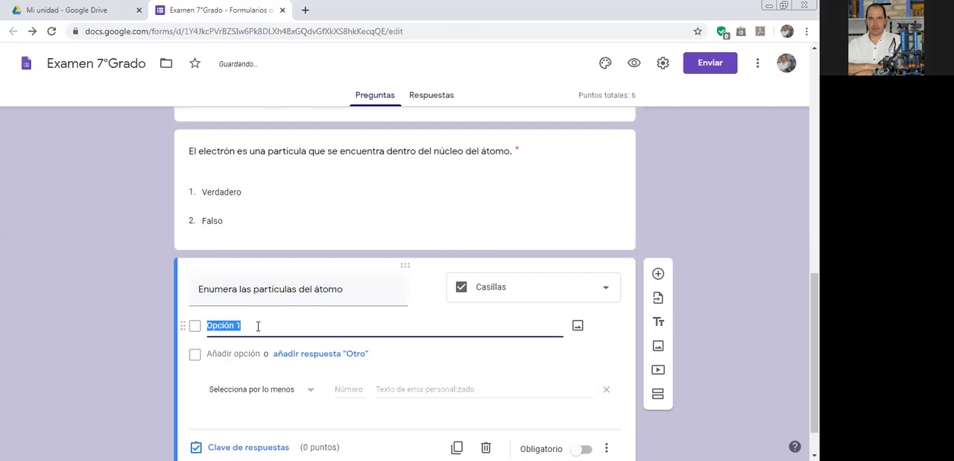
type("Electr")
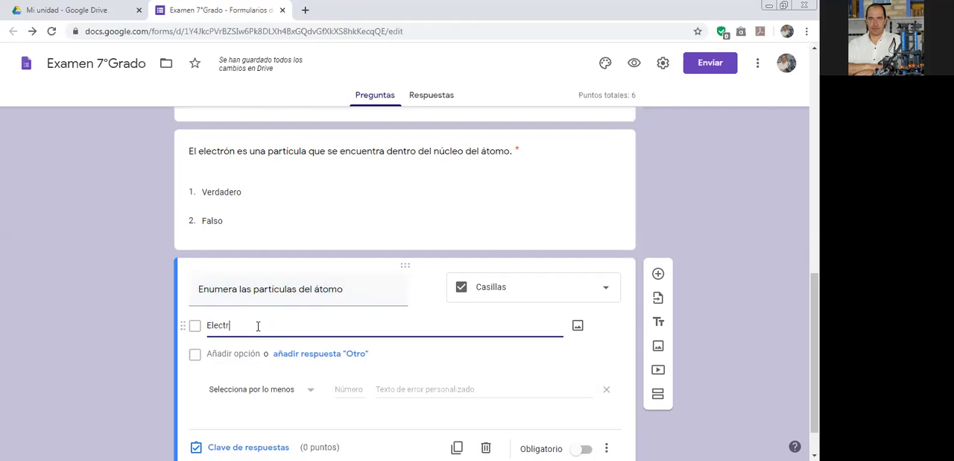
type("ón")
key("Return")
type("Neutr")
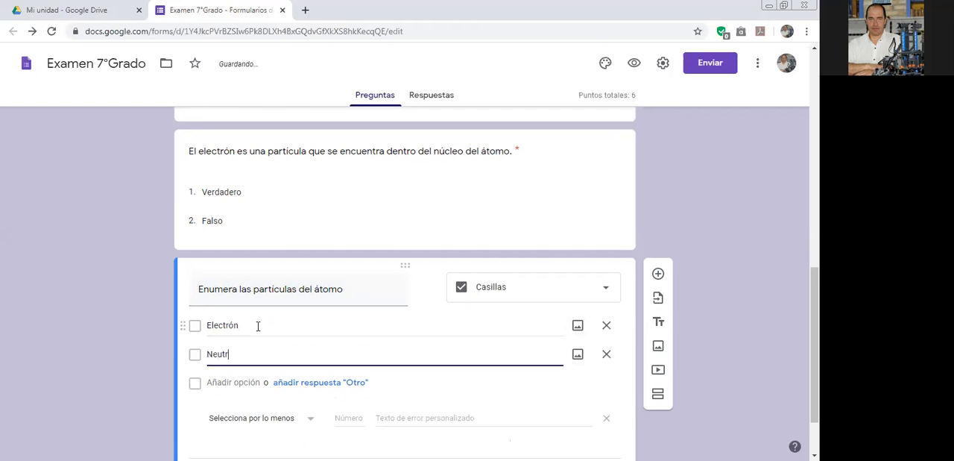
key("Tab")
key("Tab")
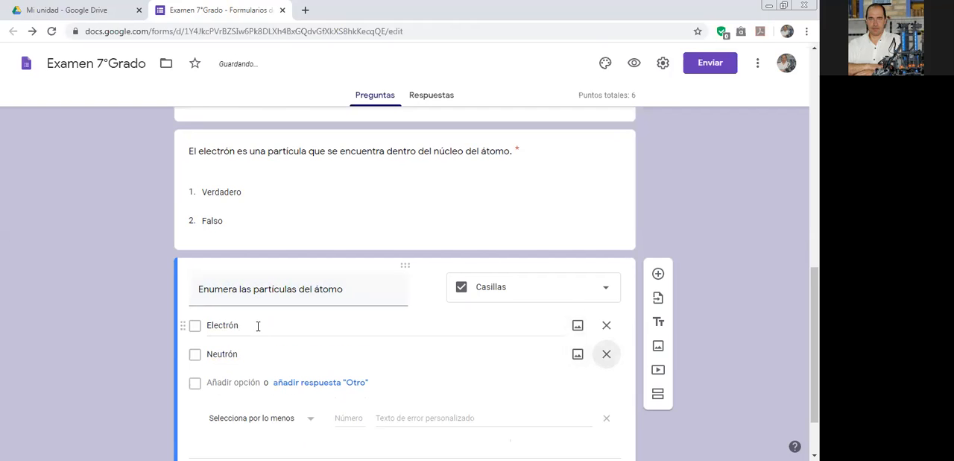
left_click(212, 382)
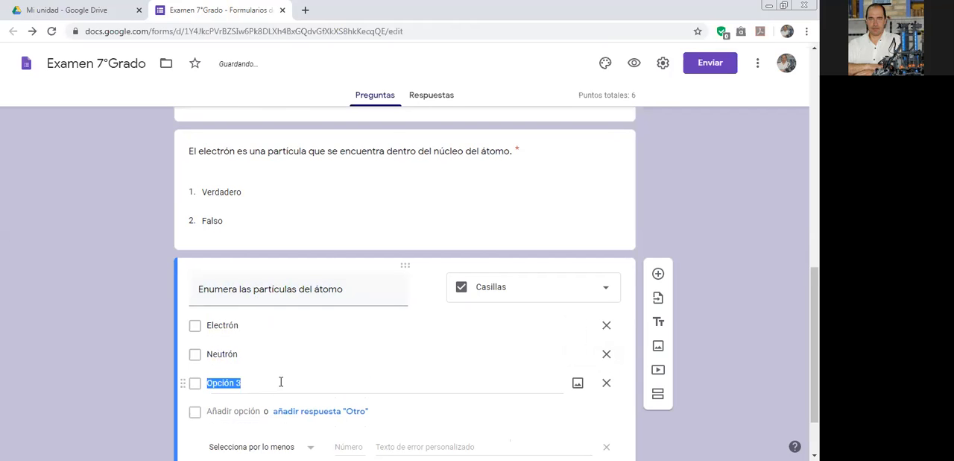
type("Protón")
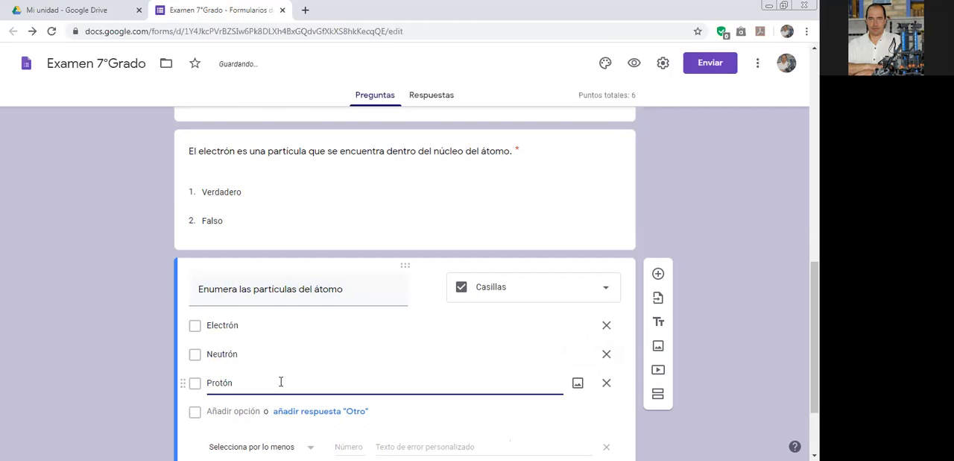
left_click(239, 411)
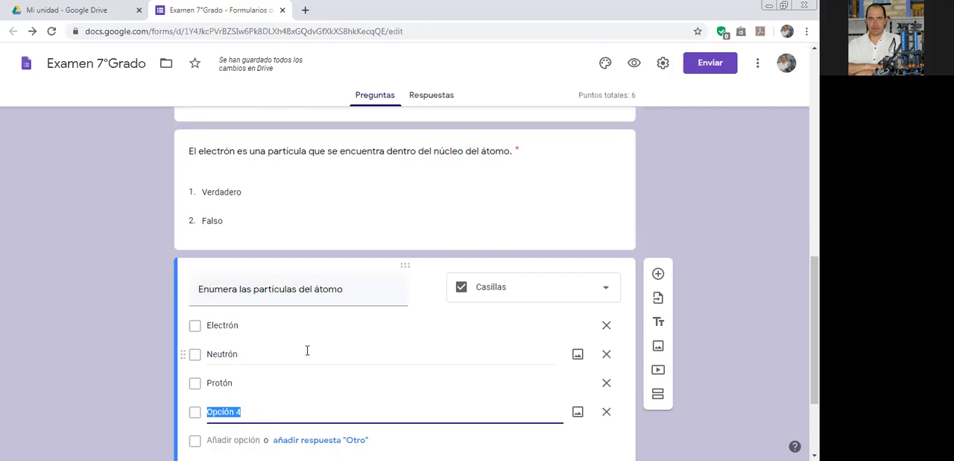
Make the atom particles question required and set its answer key to 1 point with Electrón, Neutrón and Protón correct.
scroll(307, 351, "down", 2)
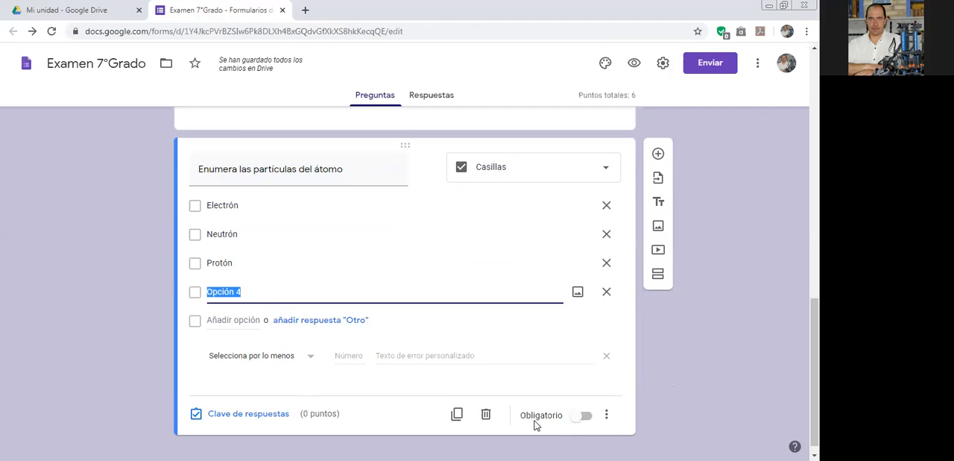
left_click(579, 416)
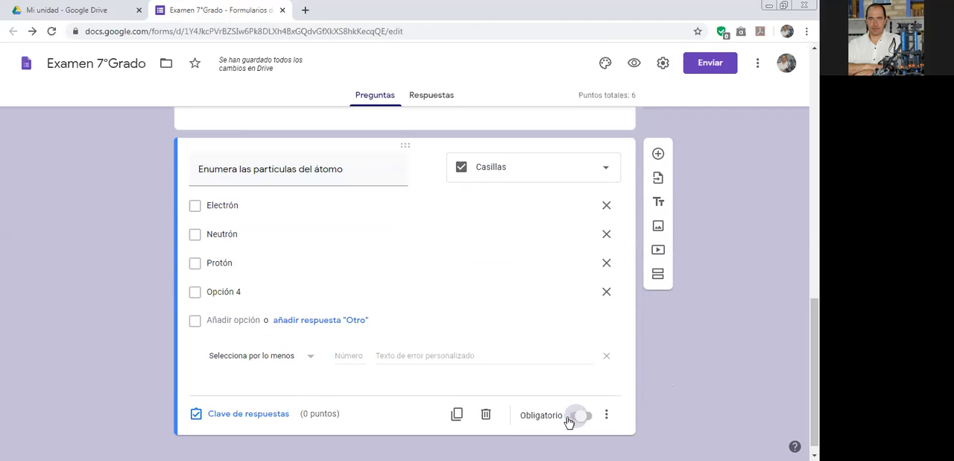
left_click(238, 415)
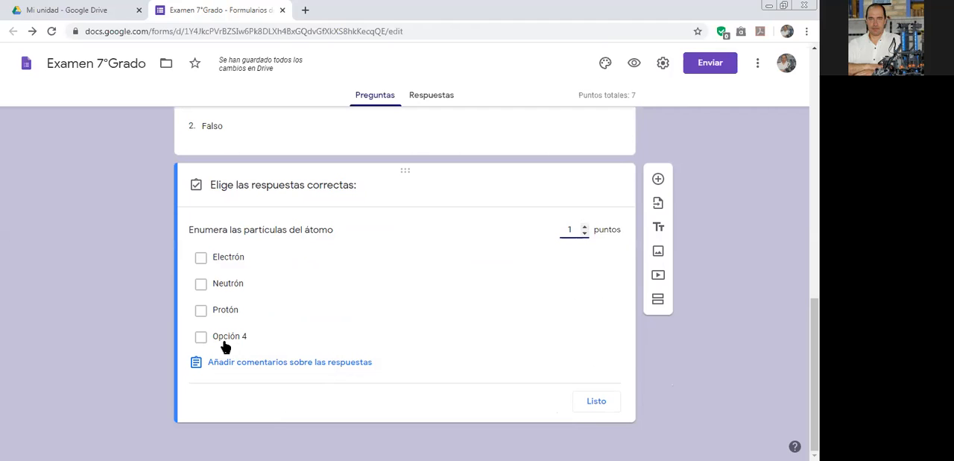
left_click(201, 309)
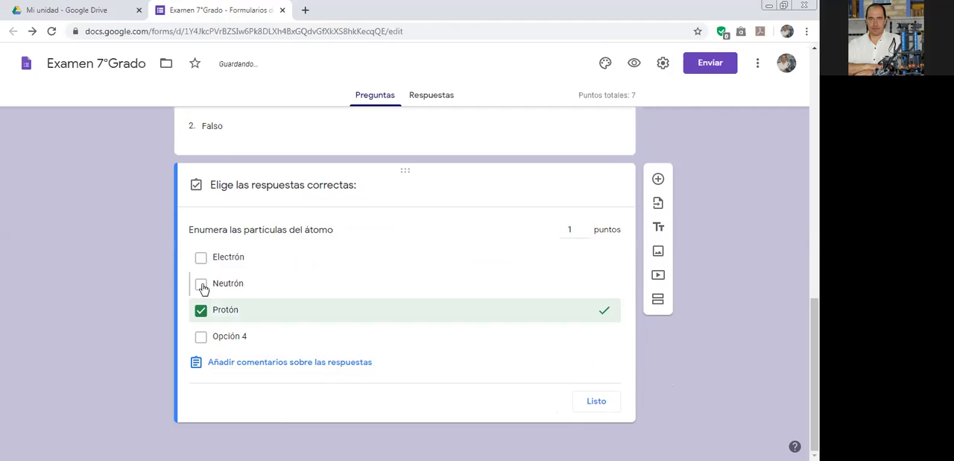
left_click(201, 284)
left_click(201, 257)
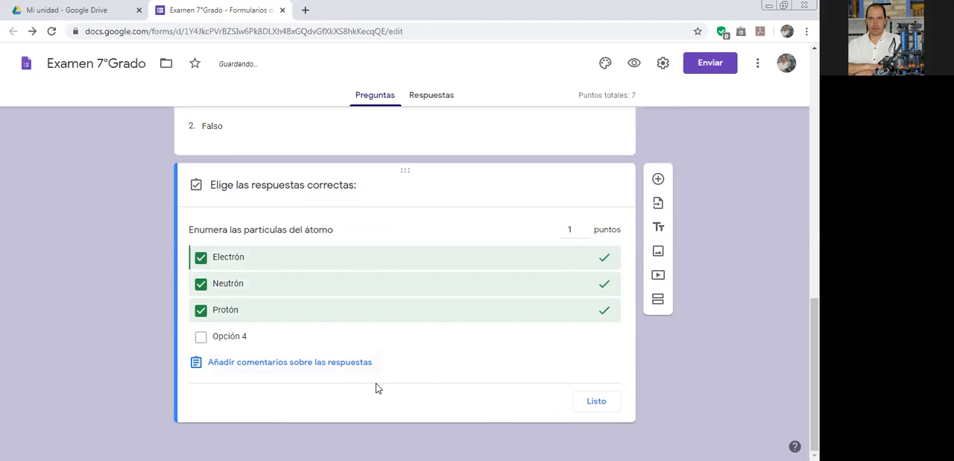
left_click(595, 399)
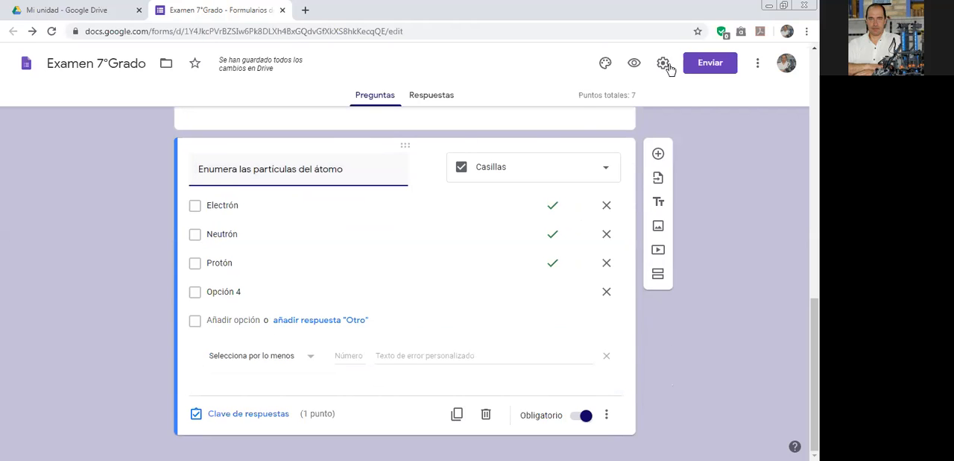
Preview the form, try ticking and unticking the atom particles checkboxes, and leave the preview without saving the answers.
left_click(633, 63)
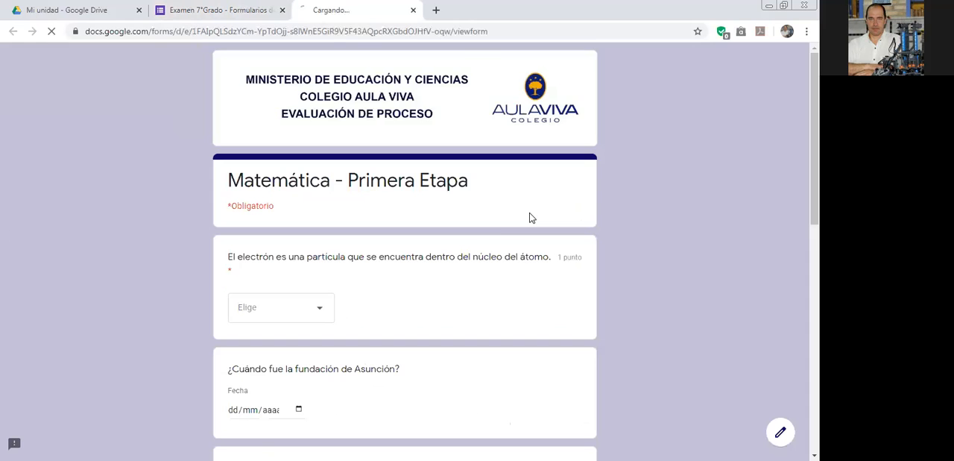
scroll(498, 224, "down", 6)
left_click(234, 293)
left_click(234, 270)
left_click(233, 247)
left_click(233, 227)
left_click(234, 249)
left_click(234, 272)
left_click(234, 292)
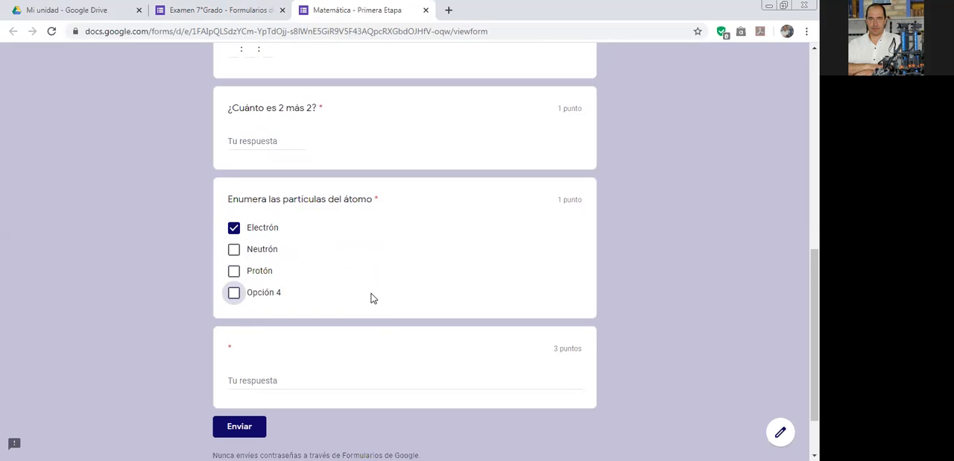
scroll(376, 273, "up", 8)
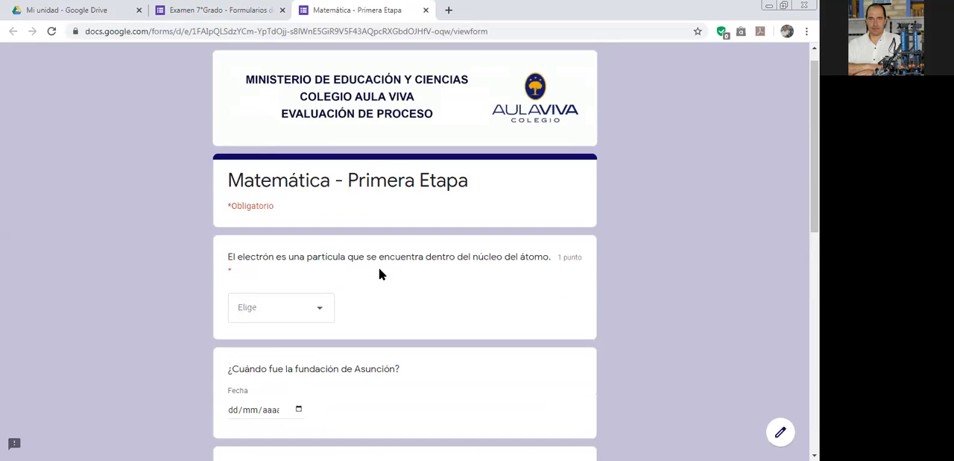
left_click(426, 9)
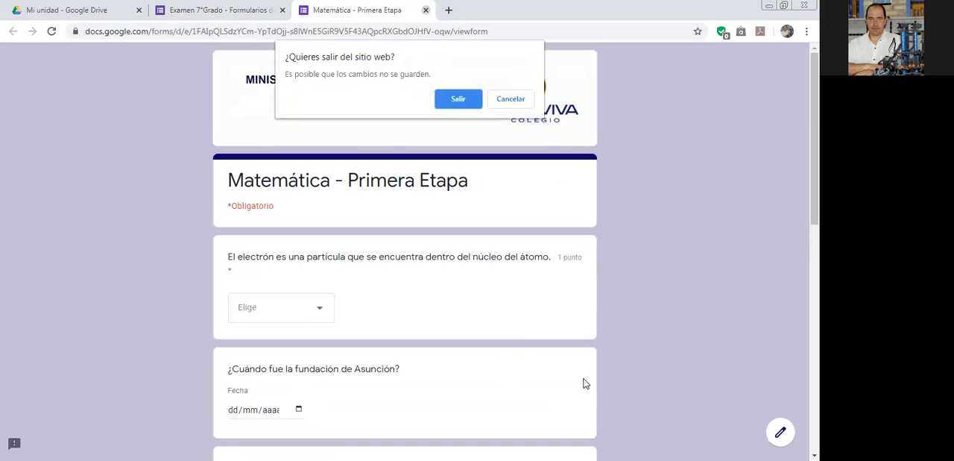
left_click(443, 107)
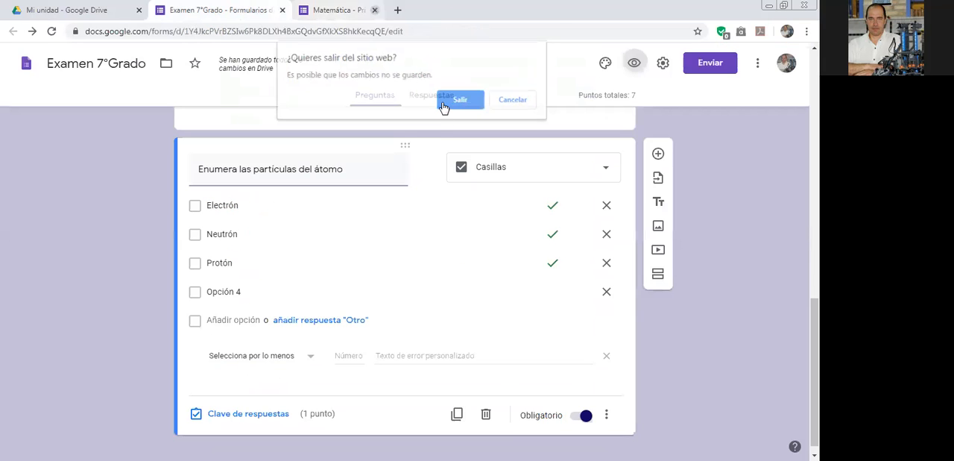
Add a new question after the atom particles question and review the question types offered for the electron question.
left_click(658, 154)
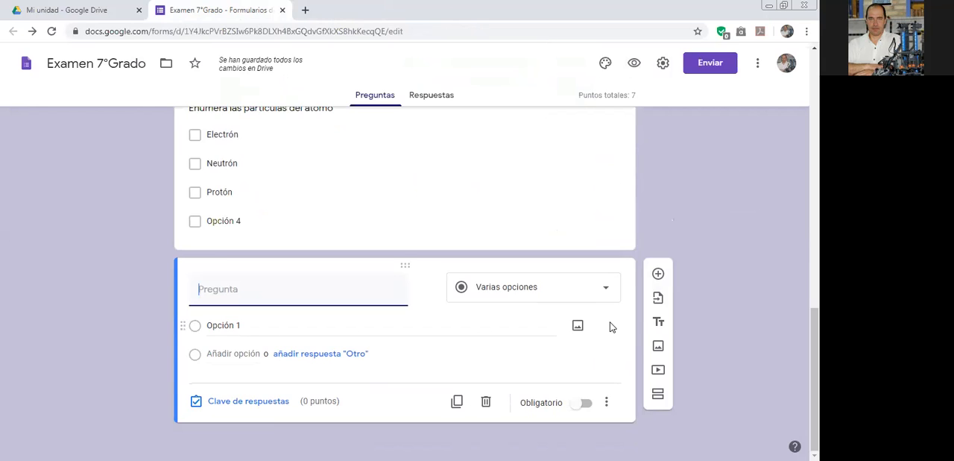
scroll(610, 326, "up", 4)
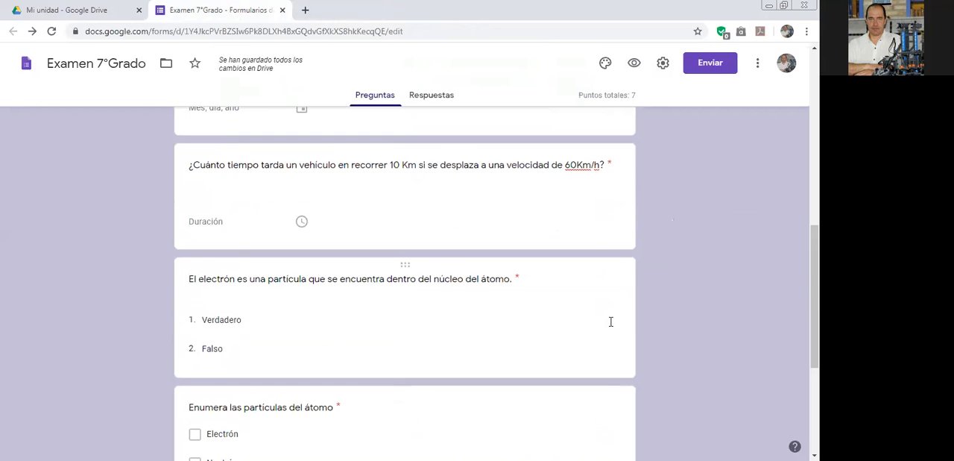
left_click(324, 334)
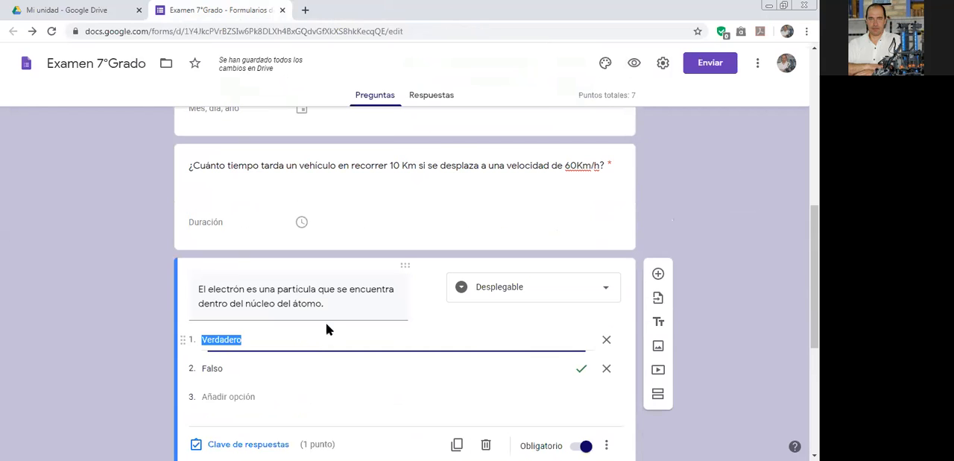
left_click(595, 294)
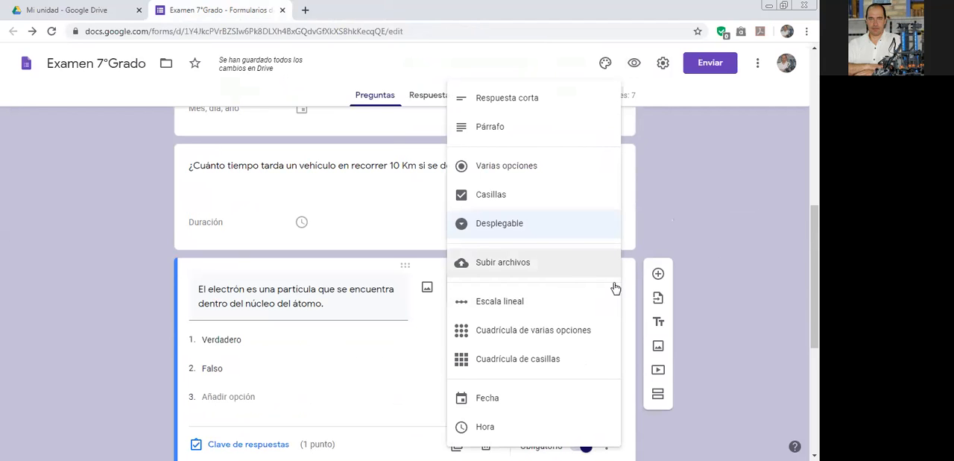
left_click(689, 420)
scroll(614, 369, "down", 2)
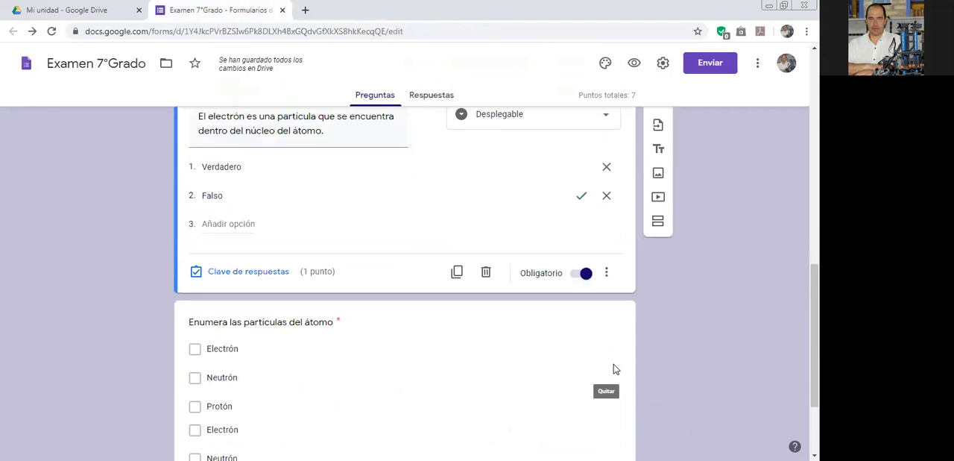
scroll(614, 369, "down", 2)
left_click(512, 370)
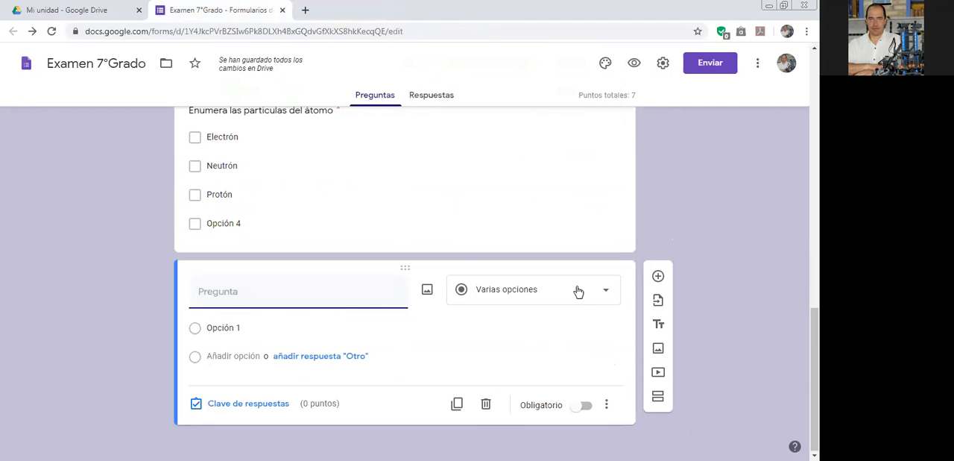
Try the linear scale type on the new question and inspect the choices for its start and end values.
left_click(578, 291)
left_click(518, 312)
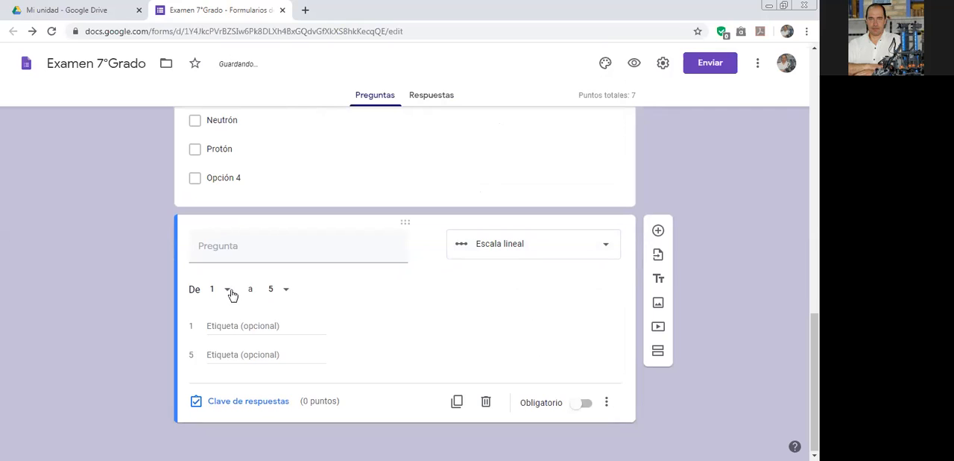
left_click(229, 293)
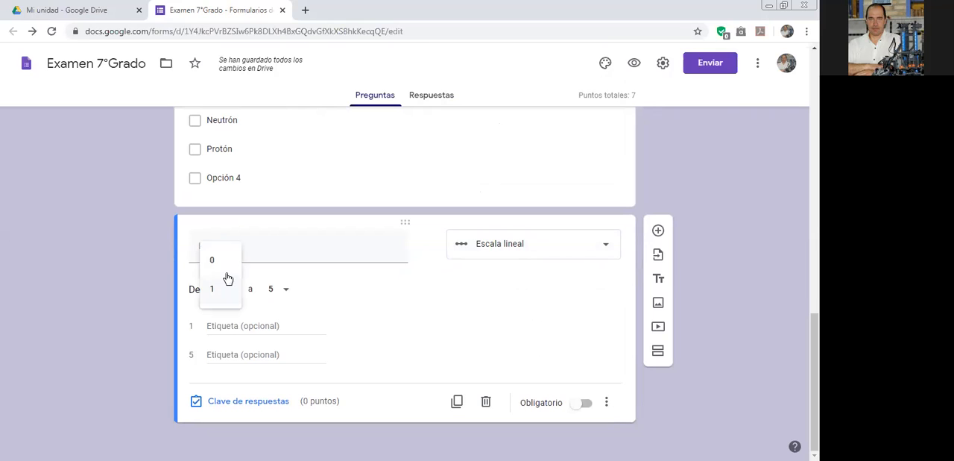
left_click(291, 291)
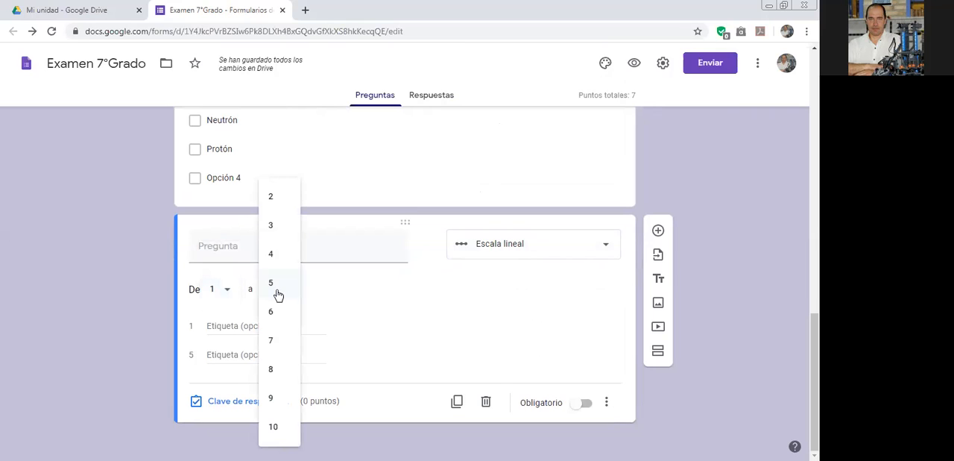
left_click(235, 333)
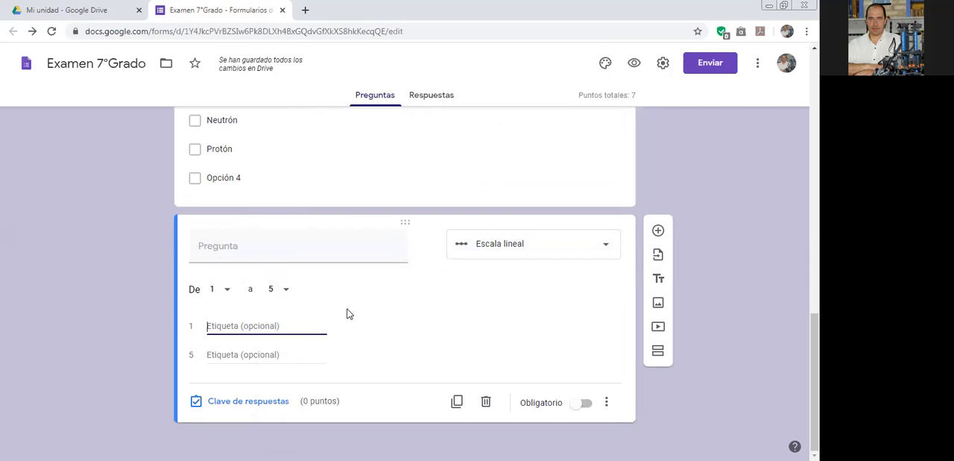
scroll(407, 348, "up", 3)
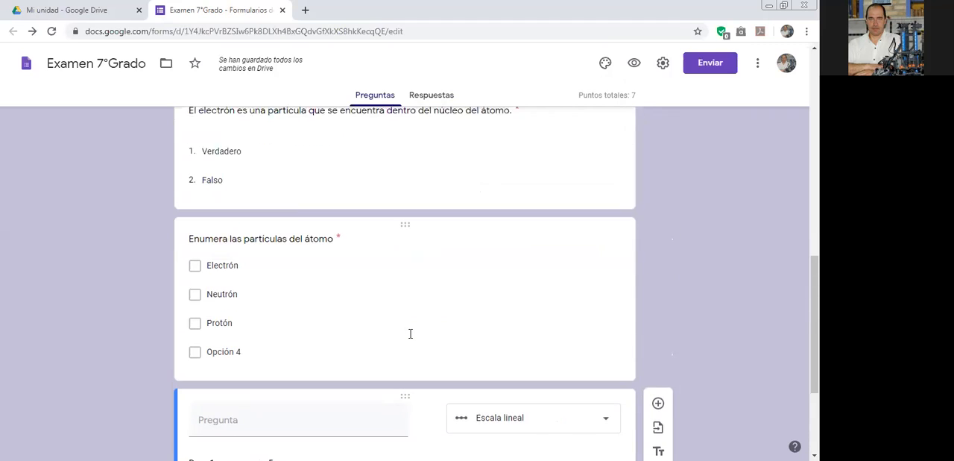
scroll(326, 222, "up", 1)
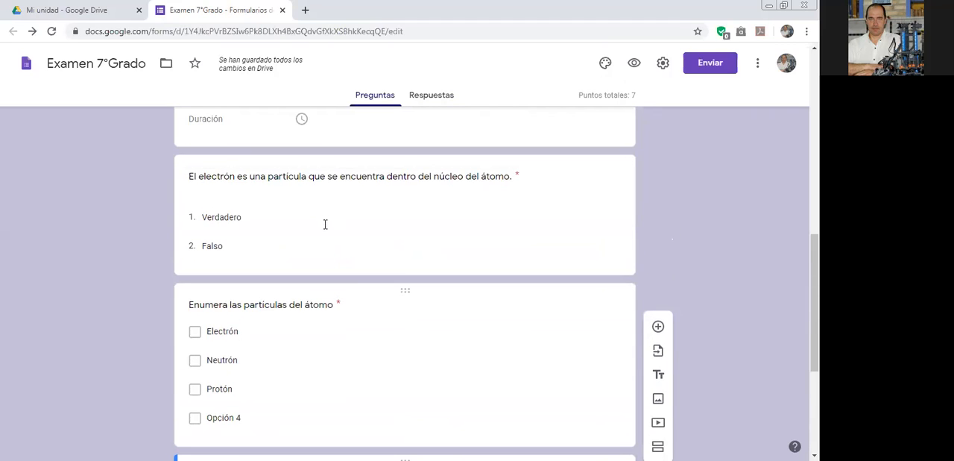
scroll(360, 306, "down", 3)
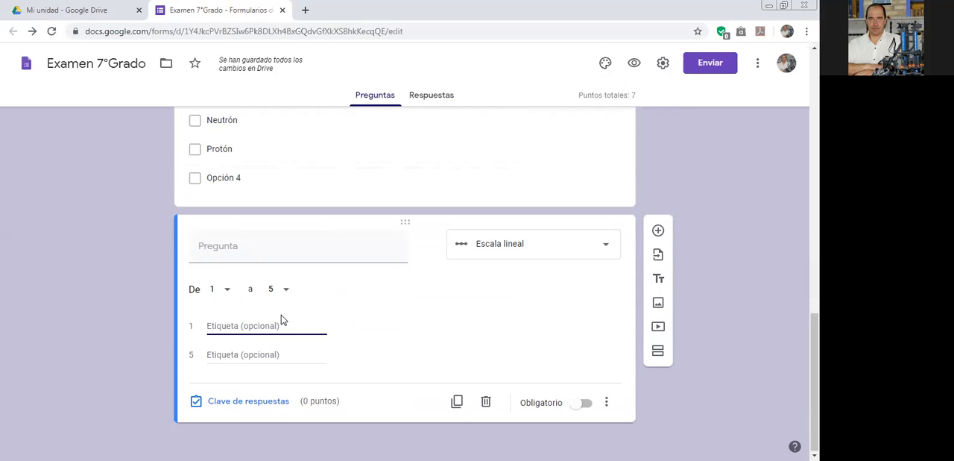
scroll(350, 311, "up", 3)
scroll(326, 318, "down", 3)
Make the new question a multiple-choice grid (Cuadrícula de varias opciones) with the text "Características de cada material".
left_click(581, 250)
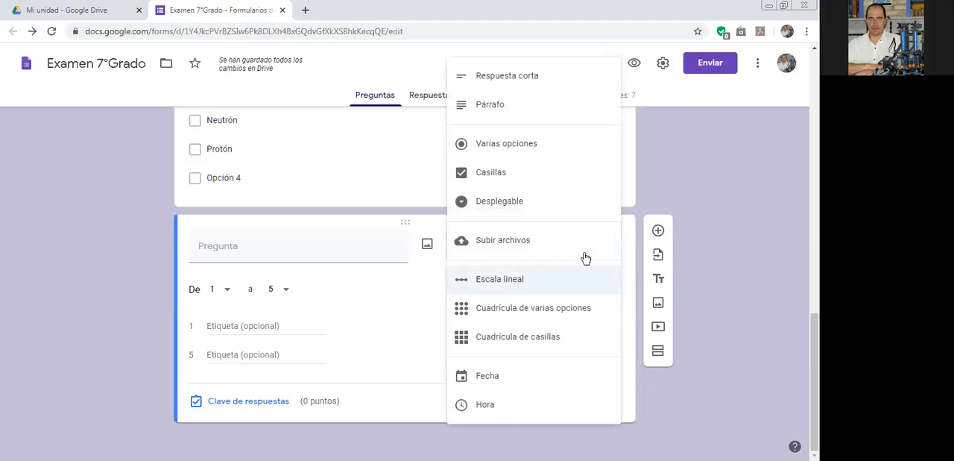
left_click(524, 312)
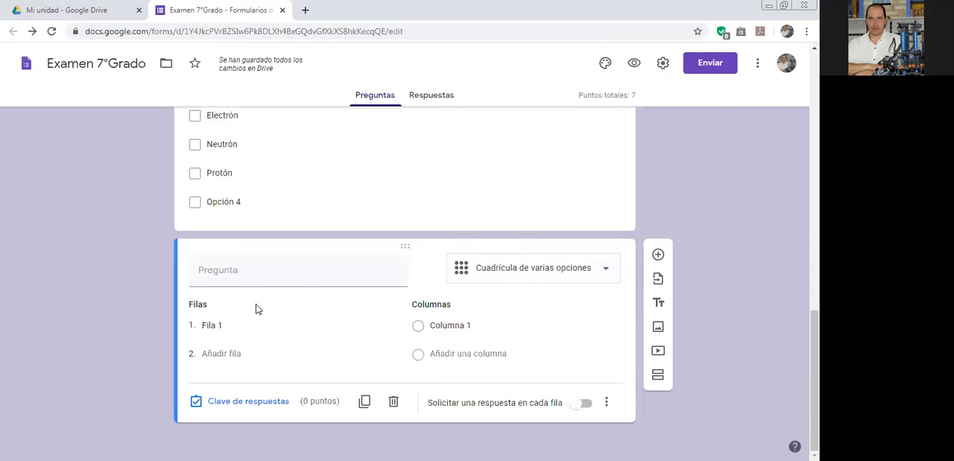
left_click(259, 279)
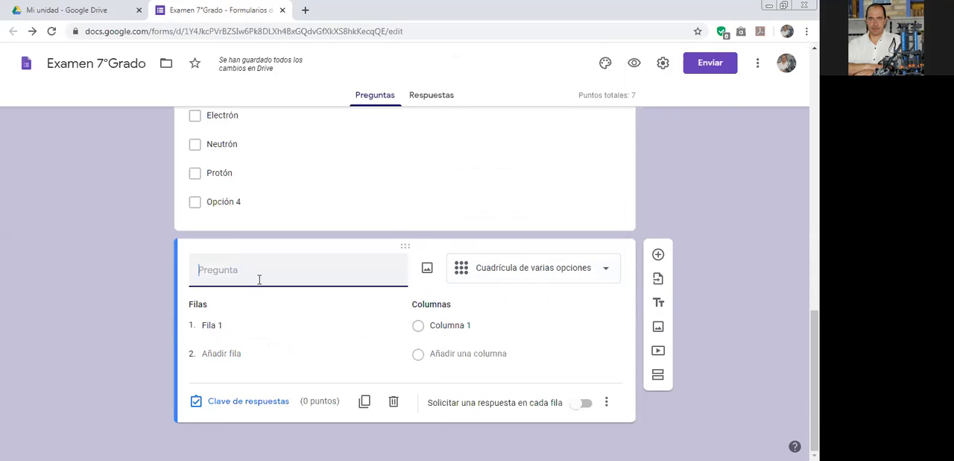
type("Caracterist")
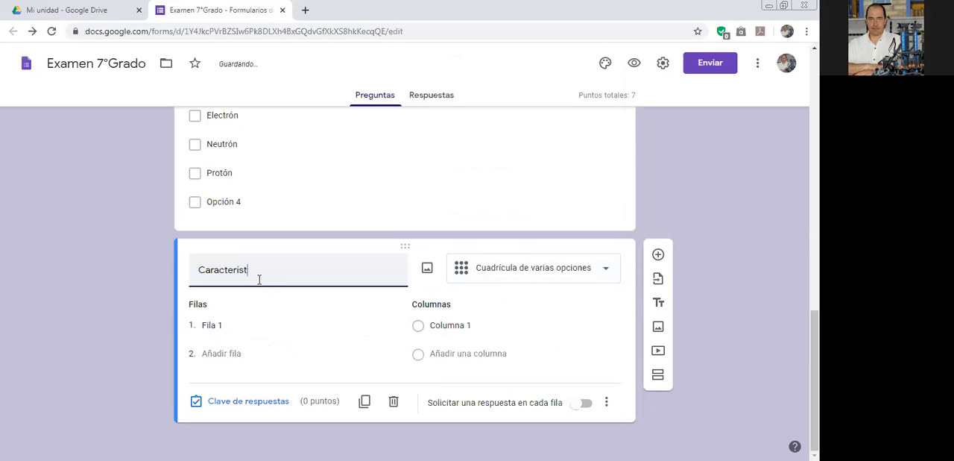
type("icas de c")
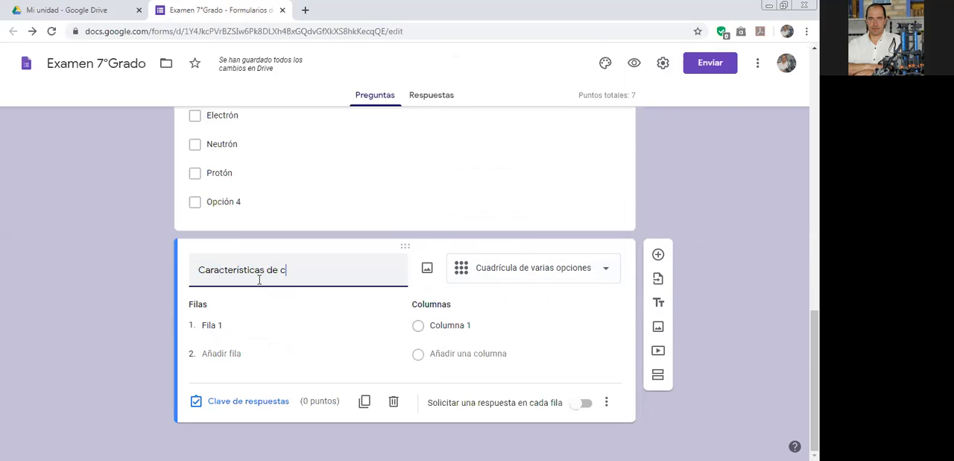
type("ada material")
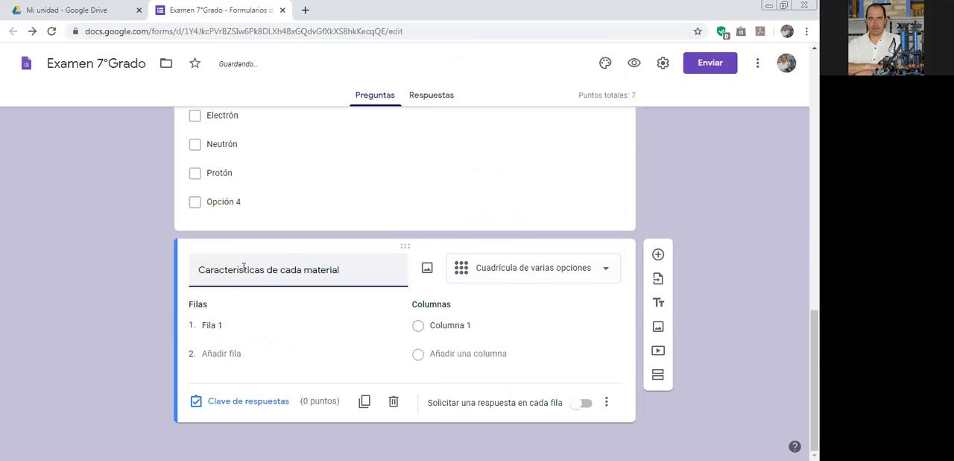
Give the materials grid four rows: Metales, Madera, Plásticos and Cerámicos.
left_click(247, 325)
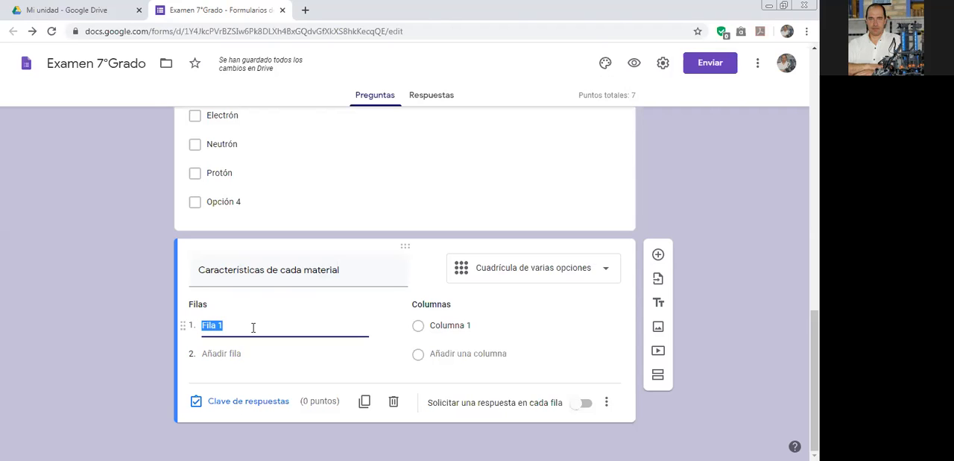
type("Metales")
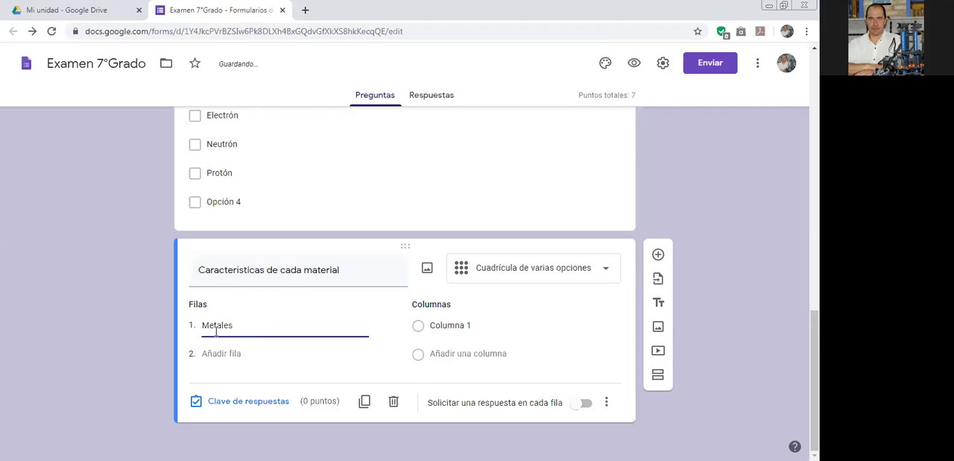
left_click(221, 354)
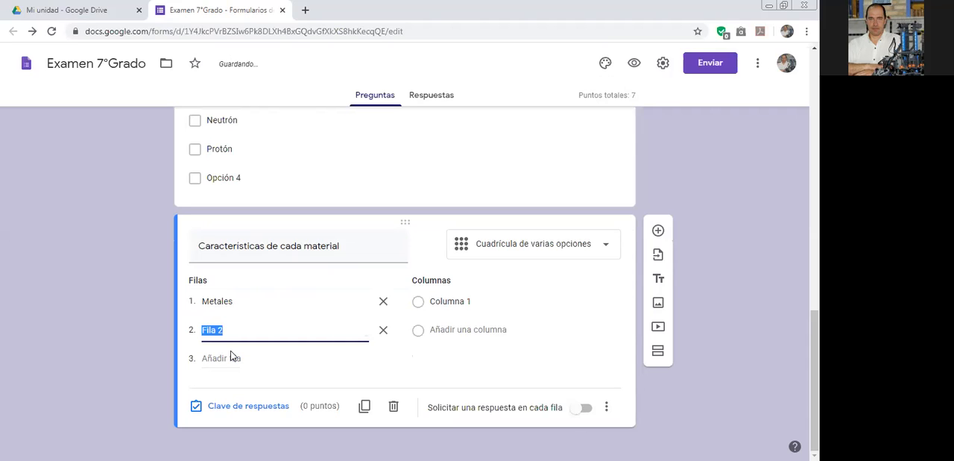
type("Madera")
left_click(230, 357)
type("Plásticos")
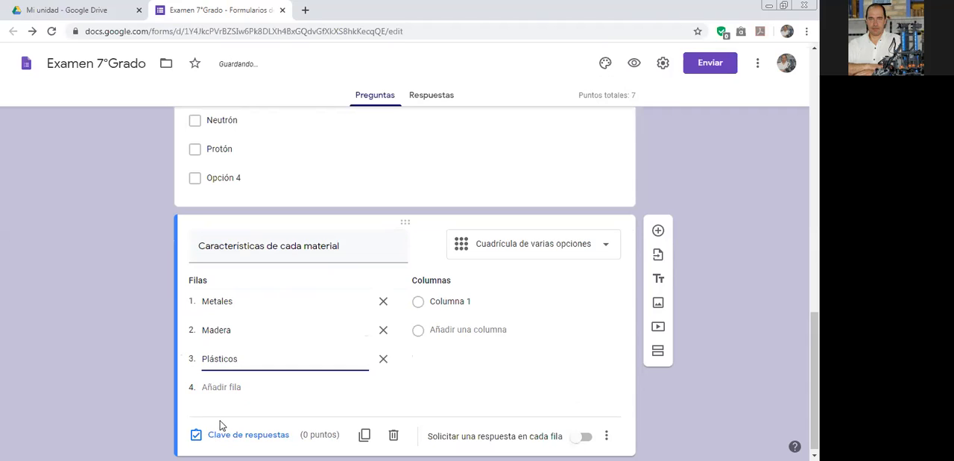
left_click(219, 387)
type("Cerámicos")
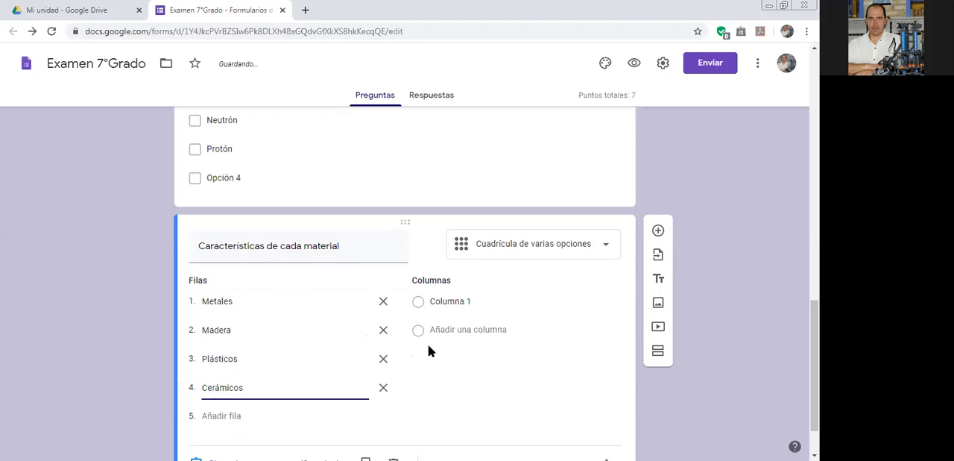
Name the grid's first column "Conduce la electricidad" and add a second column "Se utiliza para contrucción".
left_click(496, 299)
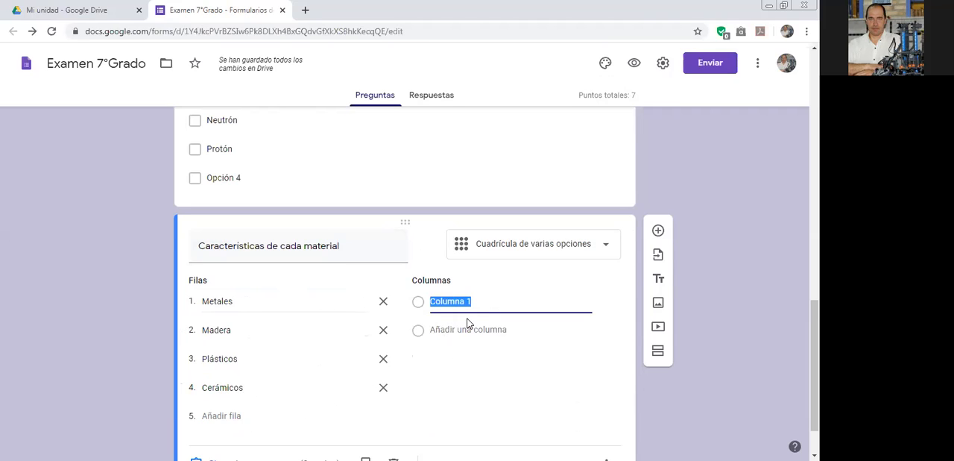
type("Conduce la electricidad")
left_click(463, 330)
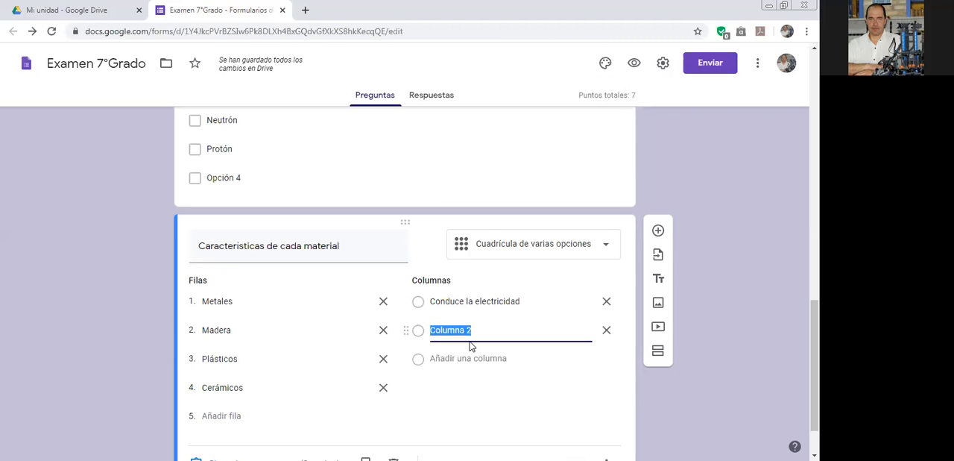
type("Se utiliza para contrucci")
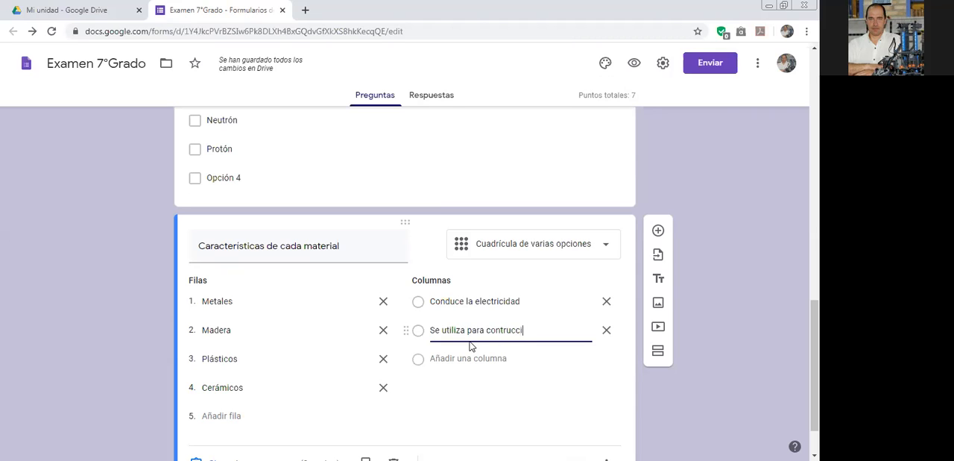
type("ón")
Add two more columns to the materials grid: "No es biodegradable" and "Es aislante térmico".
left_click(448, 357)
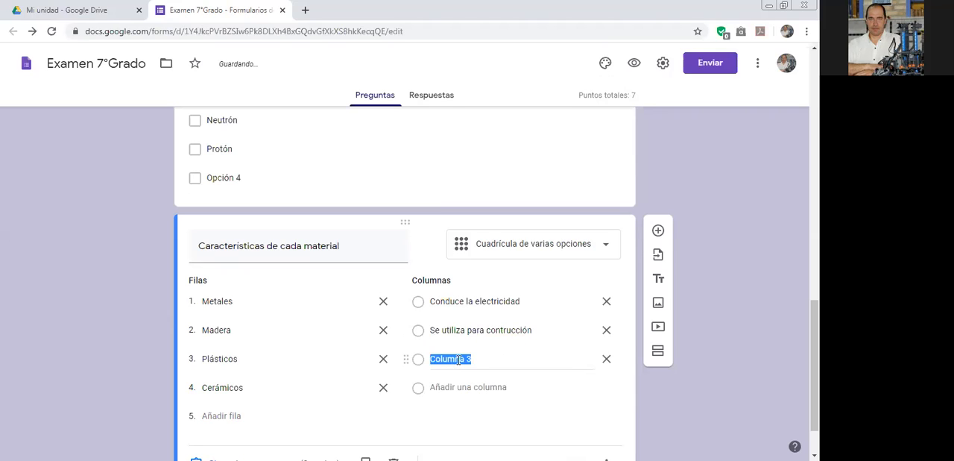
type("No es ")
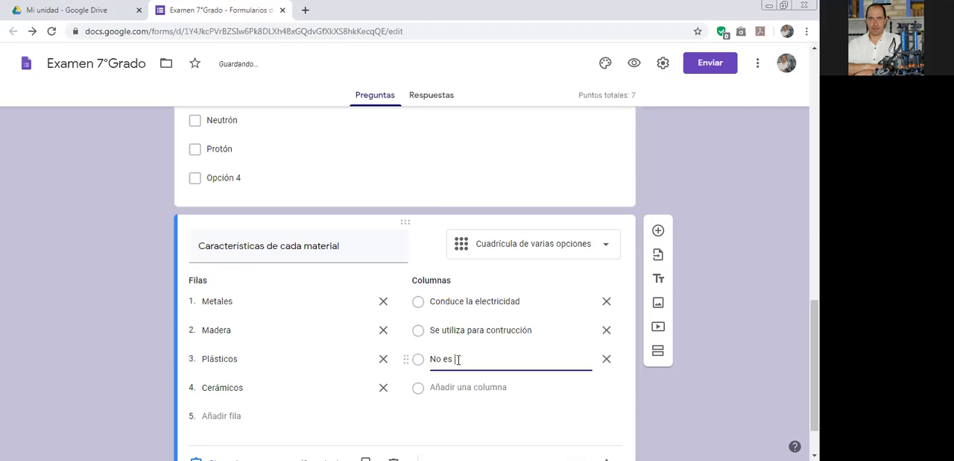
type("biodegradable")
left_click(467, 387)
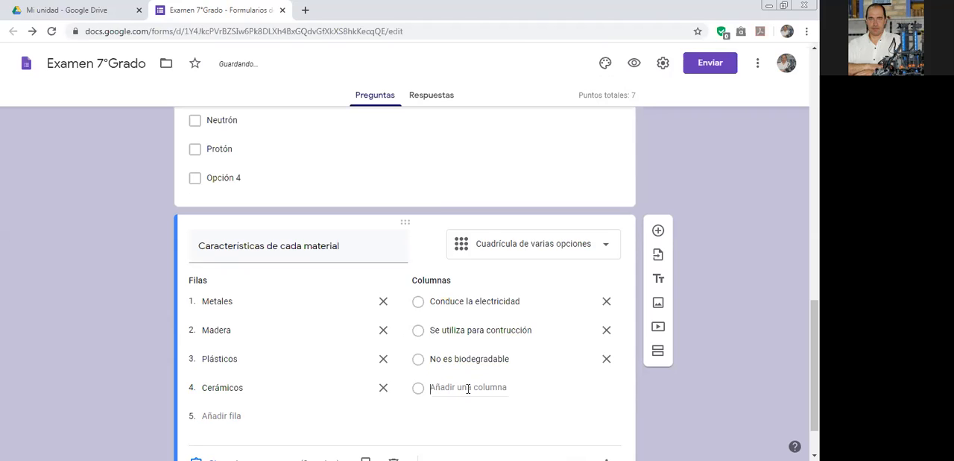
type("Es aislante té")
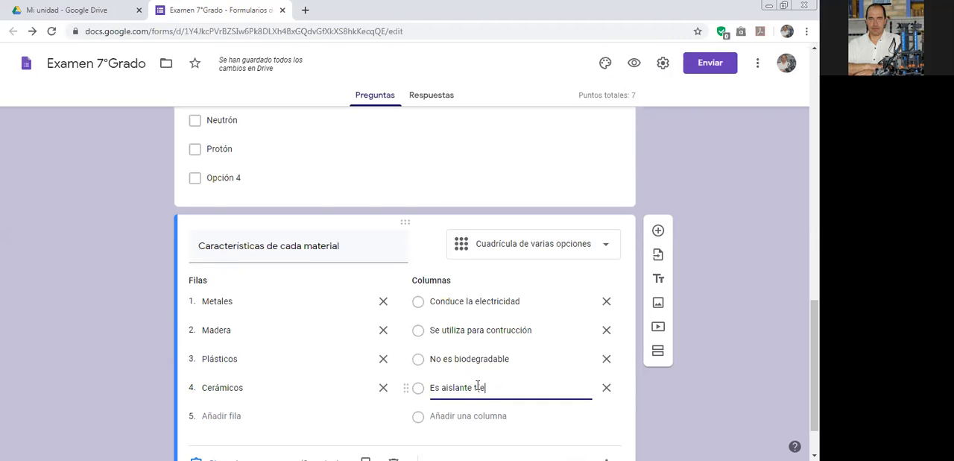
type("rmico")
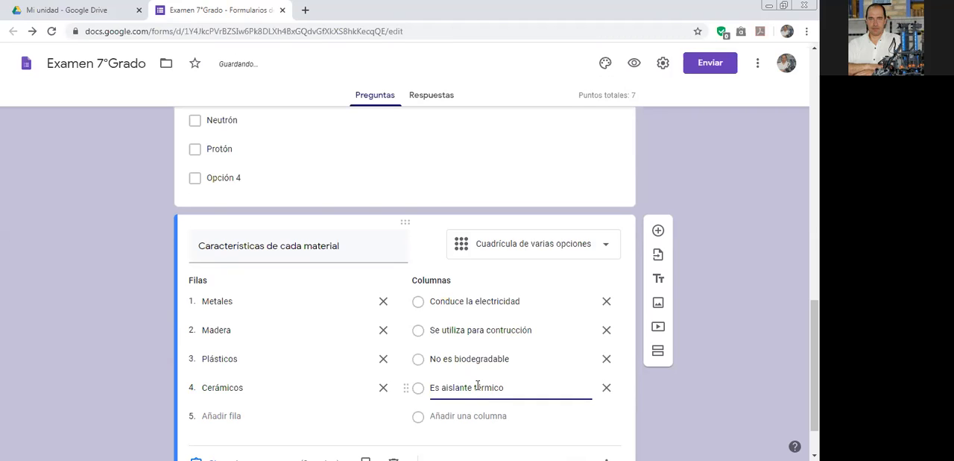
Require a response in each row of the materials grid and set its rows to appear in random order.
scroll(485, 411, "down", 1)
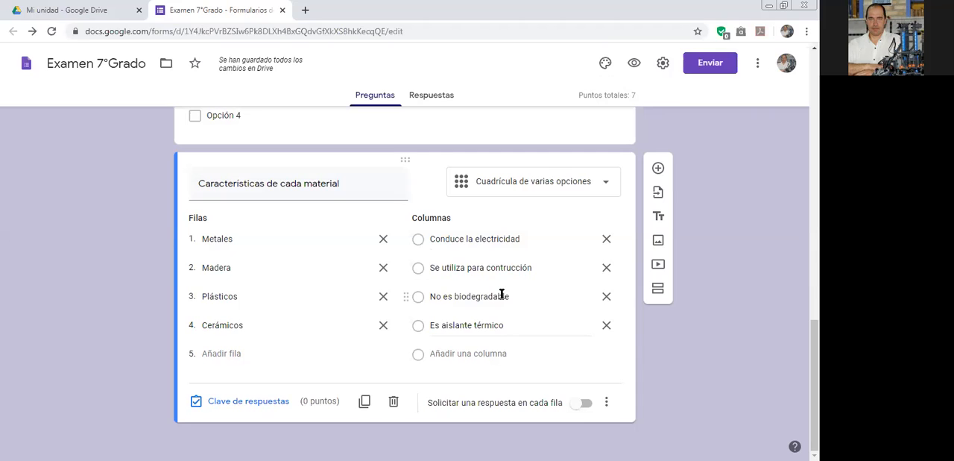
left_click(584, 404)
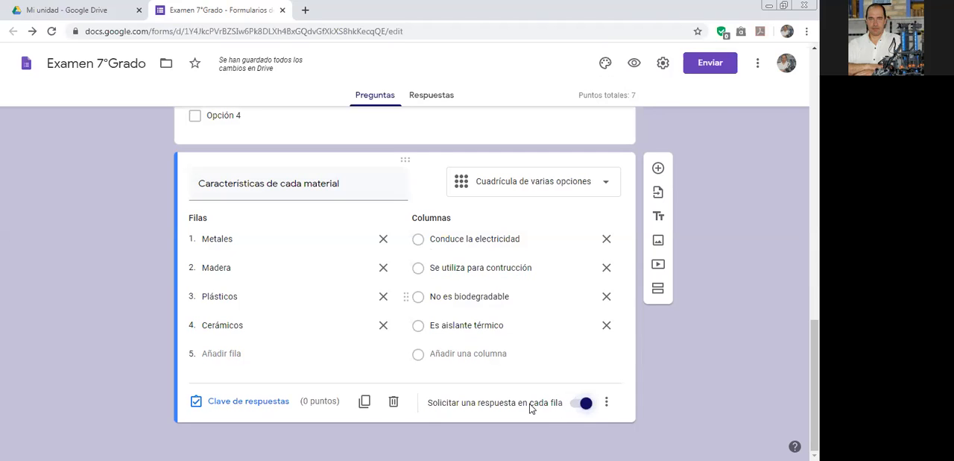
left_click(607, 402)
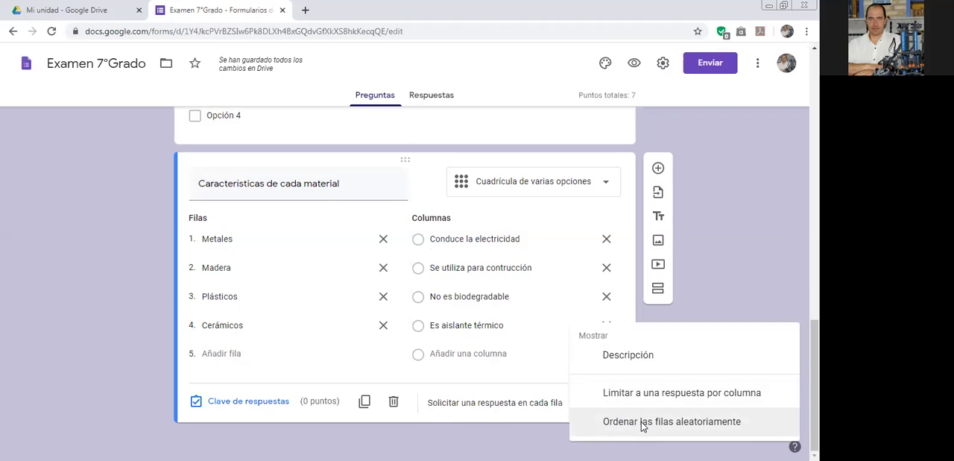
left_click(642, 421)
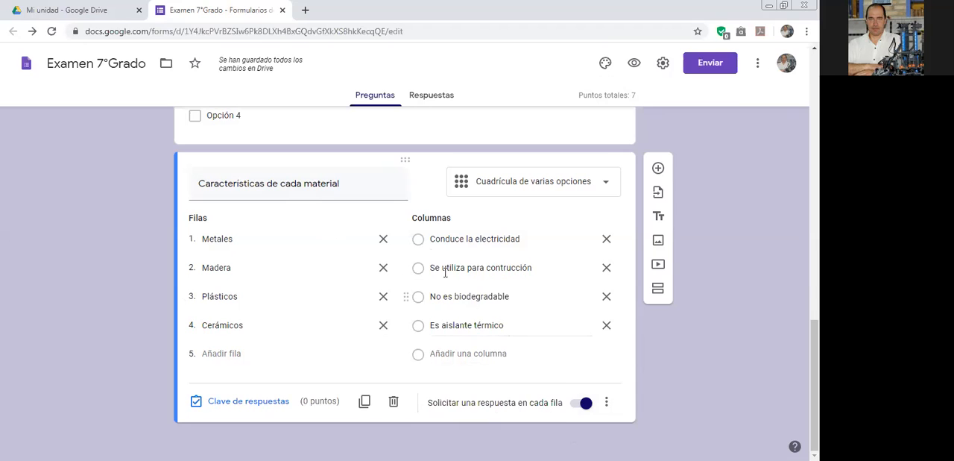
Preview the form and test the materials grid by marking one answer per row, then close the preview.
left_click(634, 64)
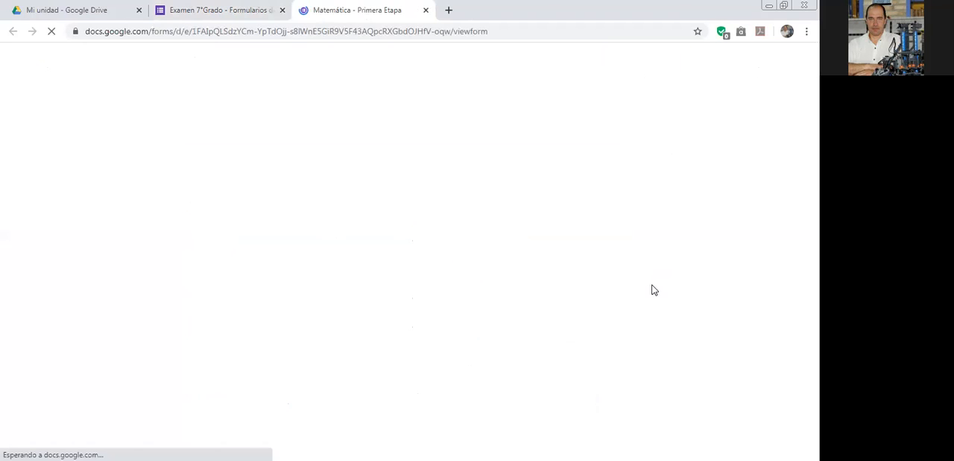
scroll(635, 265, "down", 5)
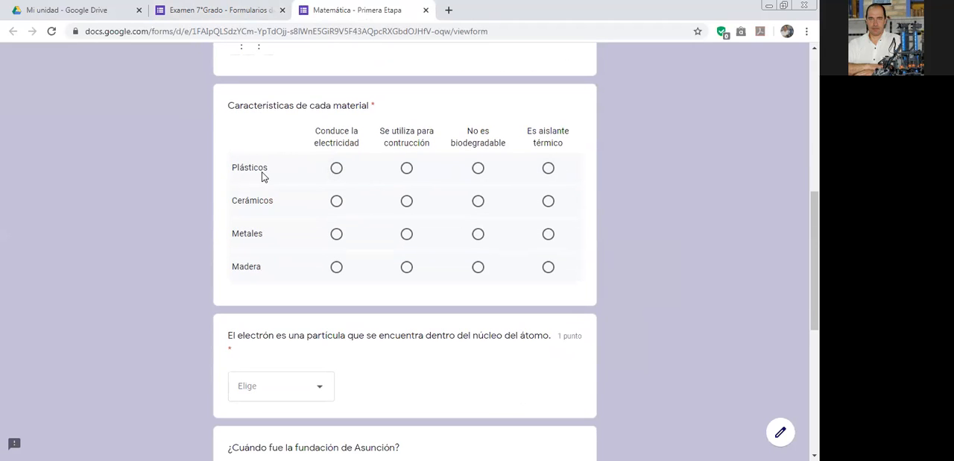
left_click(478, 169)
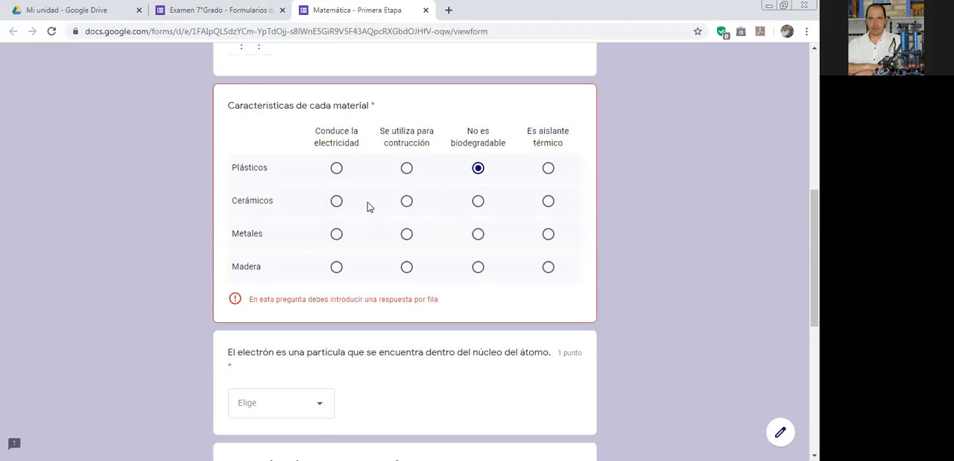
left_click(547, 202)
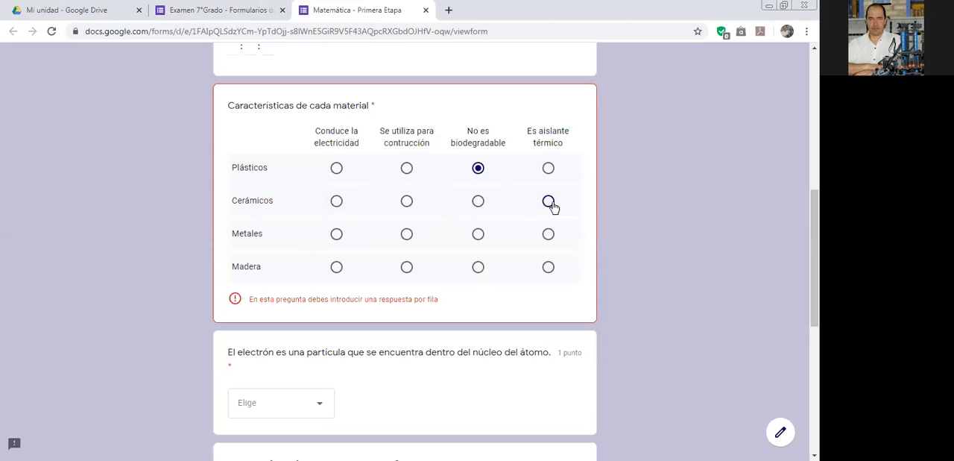
left_click(337, 235)
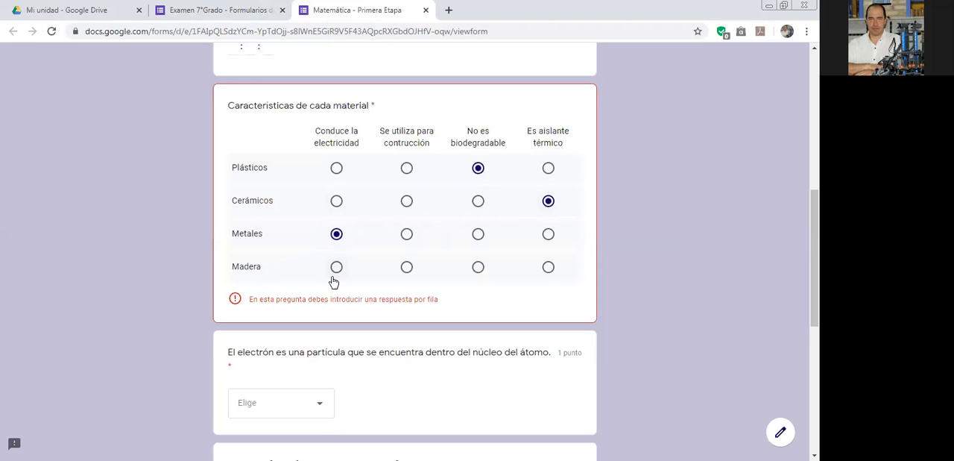
left_click(406, 270)
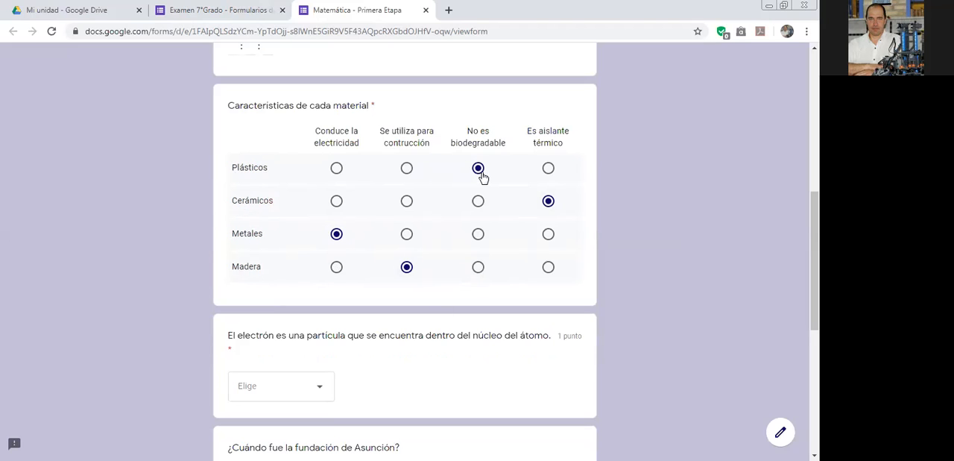
left_click(426, 10)
left_click(458, 100)
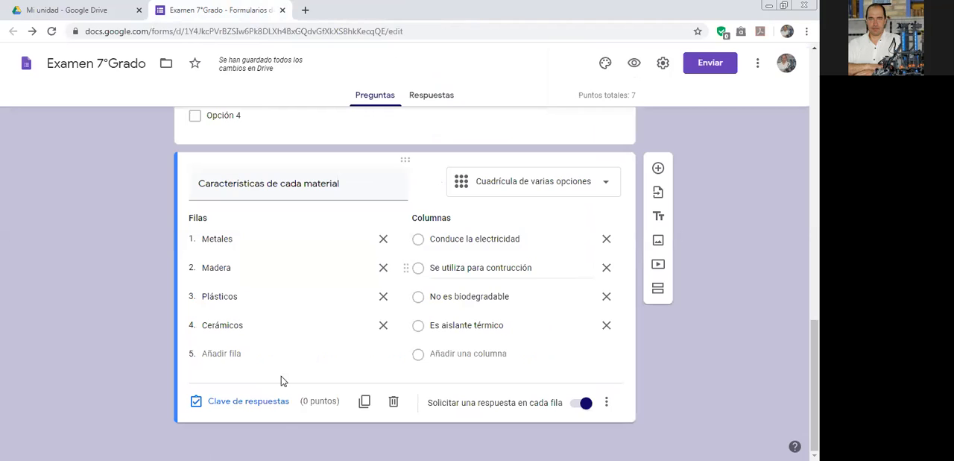
Set the grid's answer key: Metales conducts electricity, Madera for construction, Plásticos non-biodegradable, Cerámicos thermal insulator, with 1 point for Metales.
left_click(240, 401)
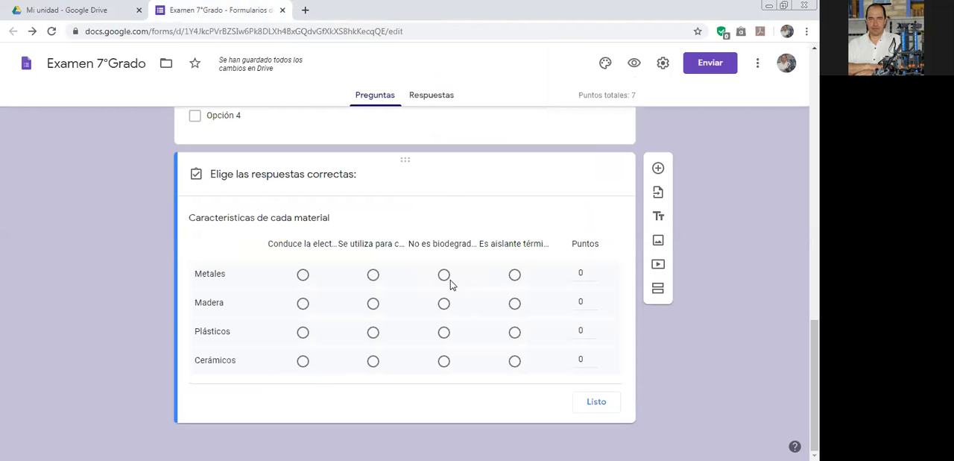
left_click(373, 304)
left_click(443, 333)
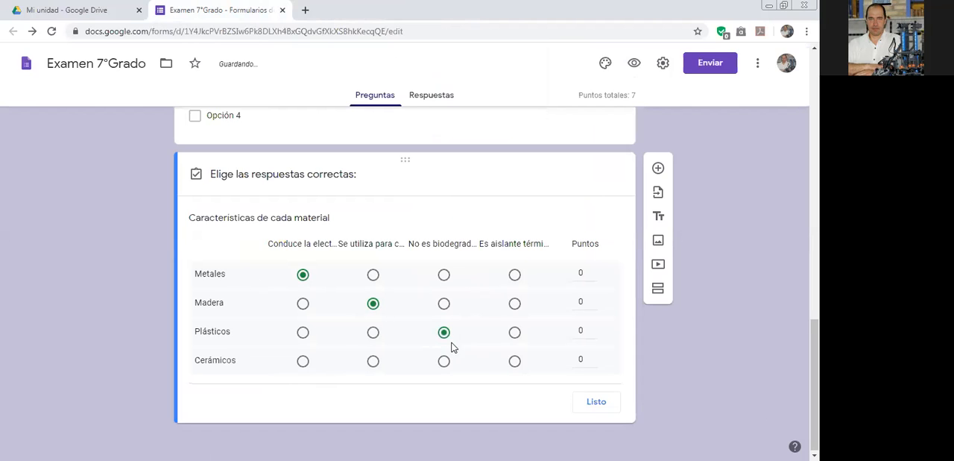
left_click(514, 361)
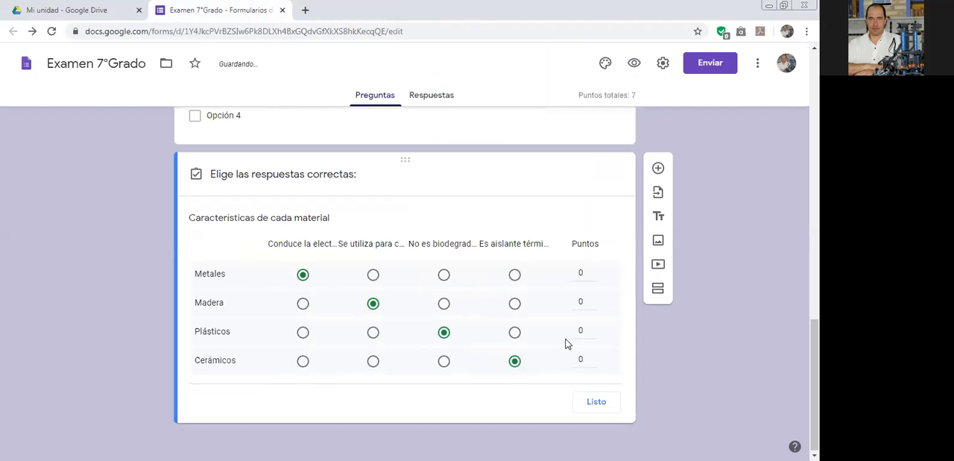
left_click(594, 273)
left_click(593, 302)
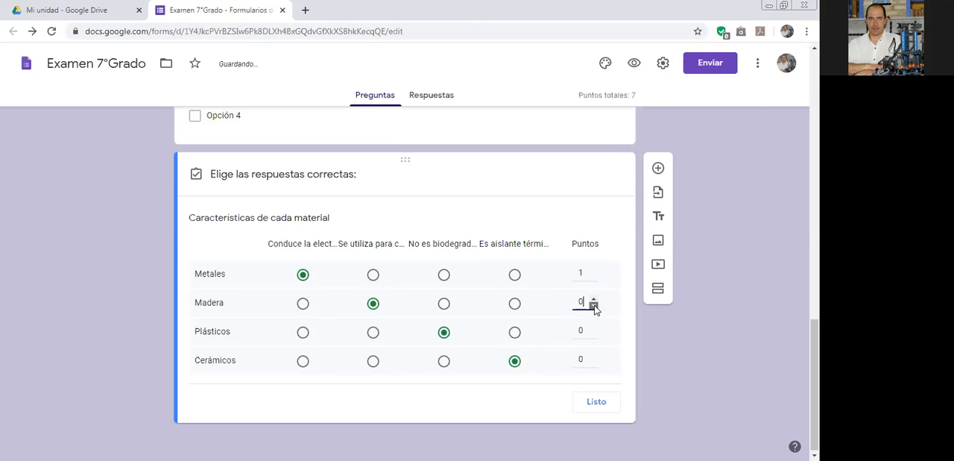
left_click(598, 407)
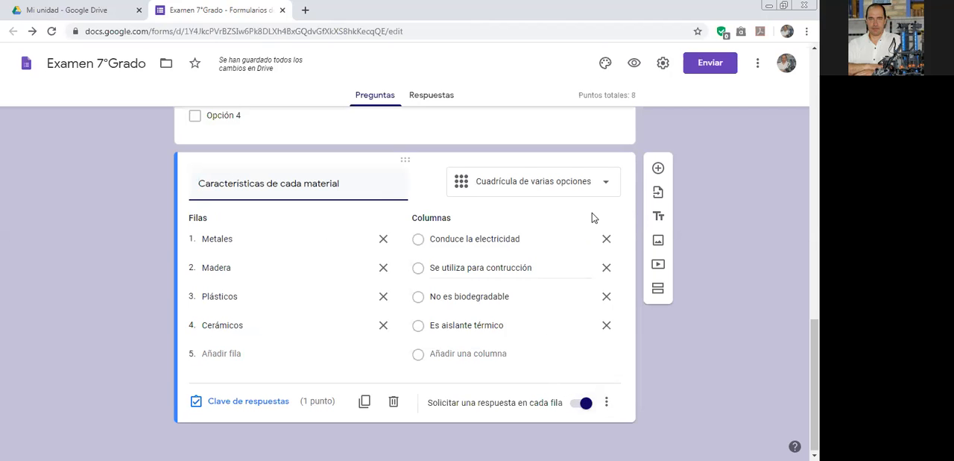
Add a new question after the materials grid and make it a checkbox grid (Cuadrícula de casillas).
left_click(659, 169)
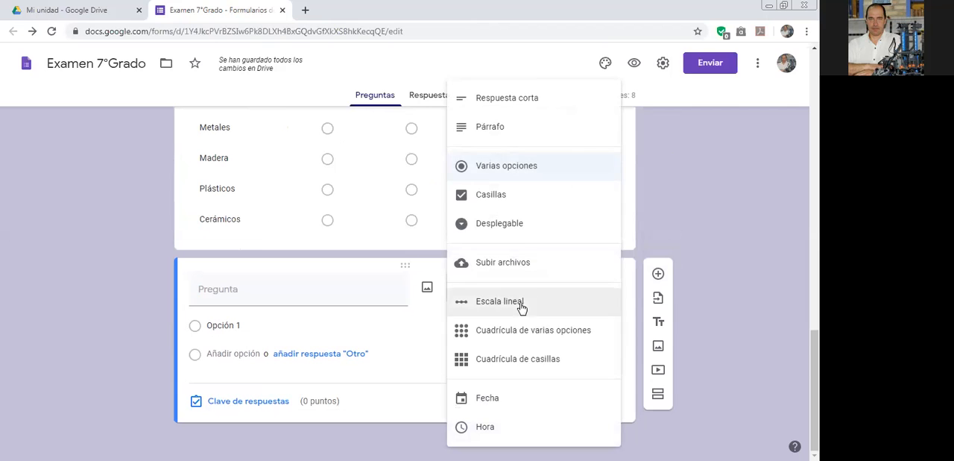
left_click(503, 358)
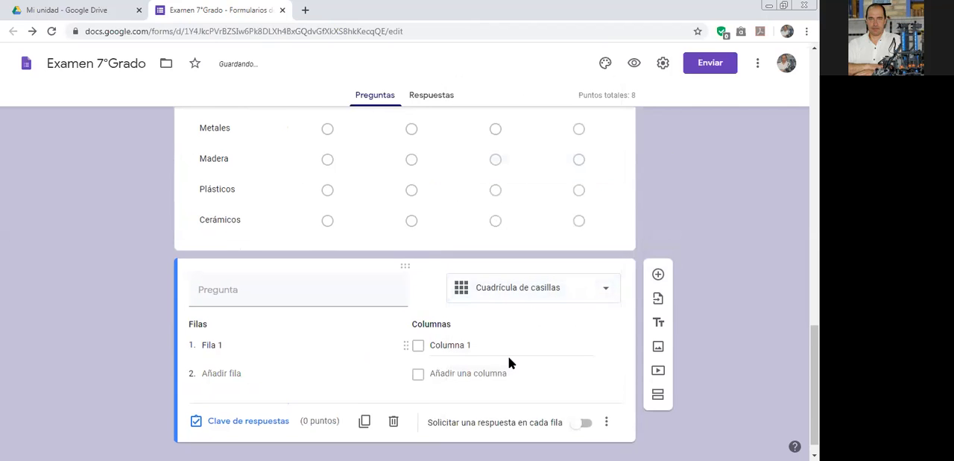
scroll(507, 360, "up", 2)
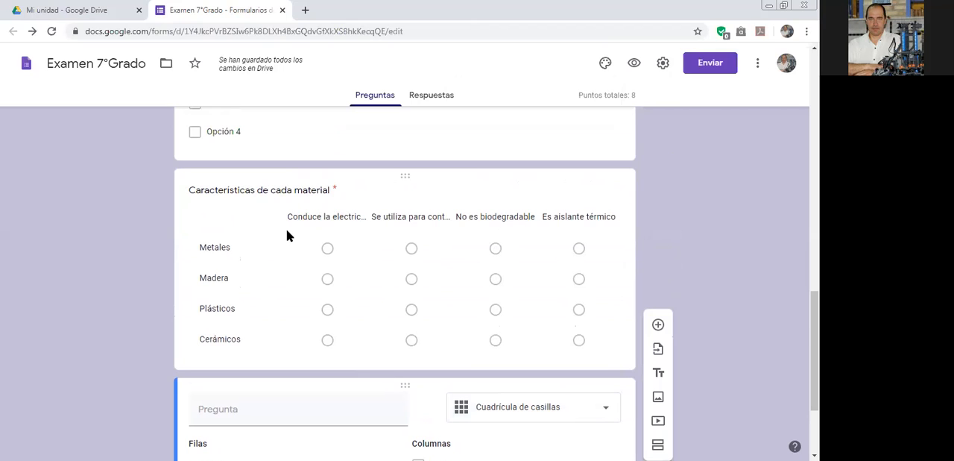
scroll(293, 229, "down", 2)
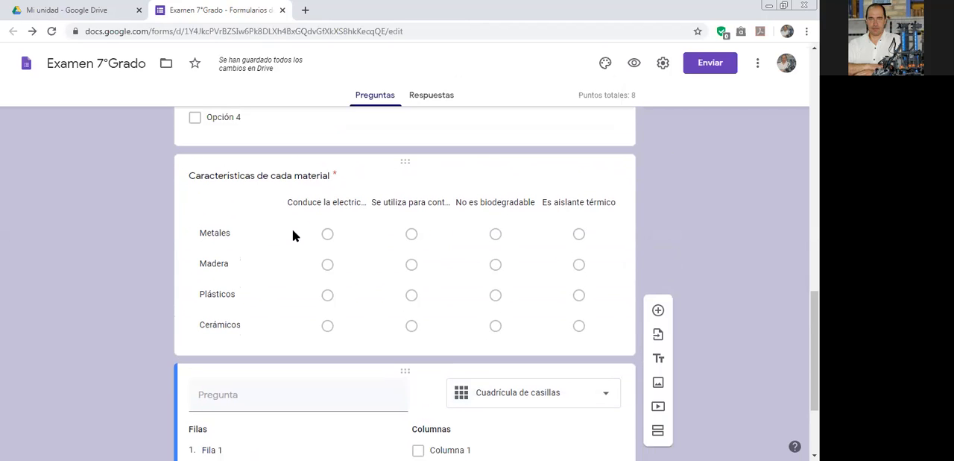
scroll(292, 229, "up", 1)
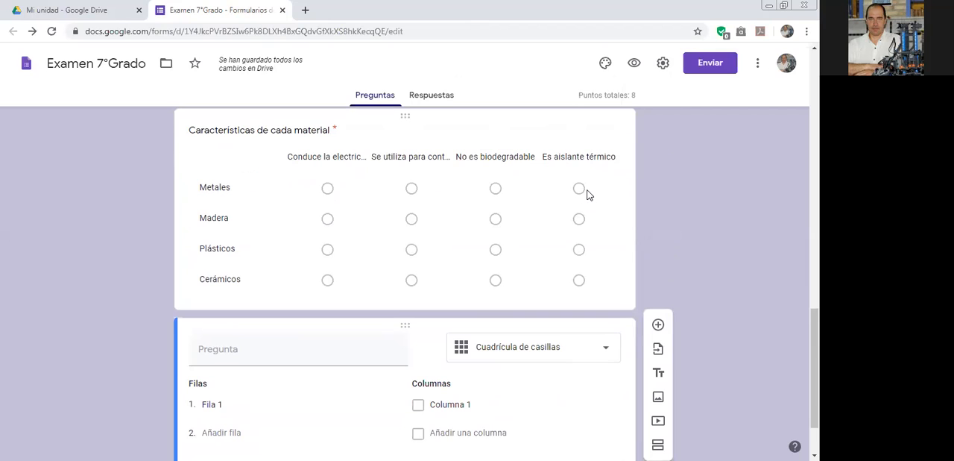
left_click(225, 188)
left_click(223, 194)
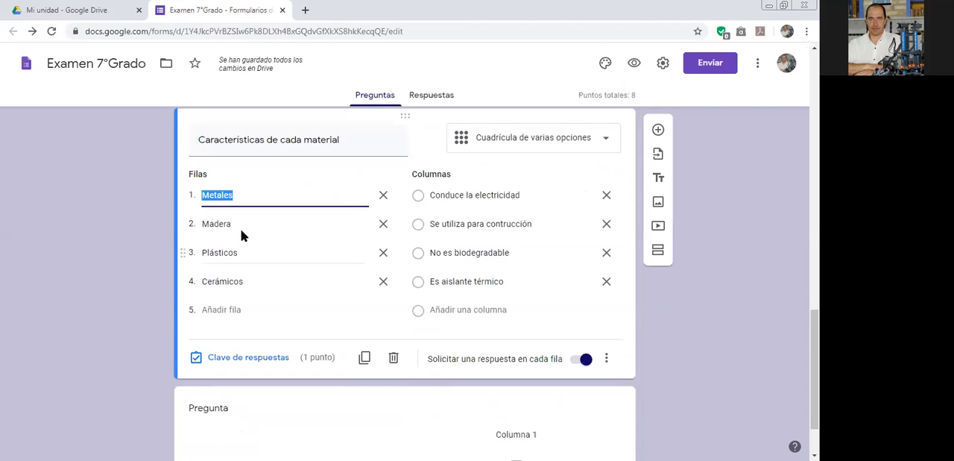
scroll(251, 265, "down", 2)
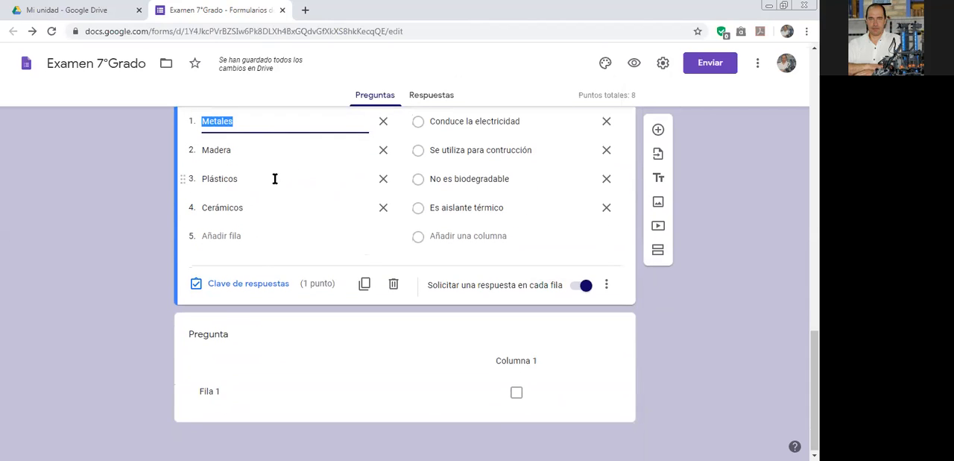
left_click(258, 205)
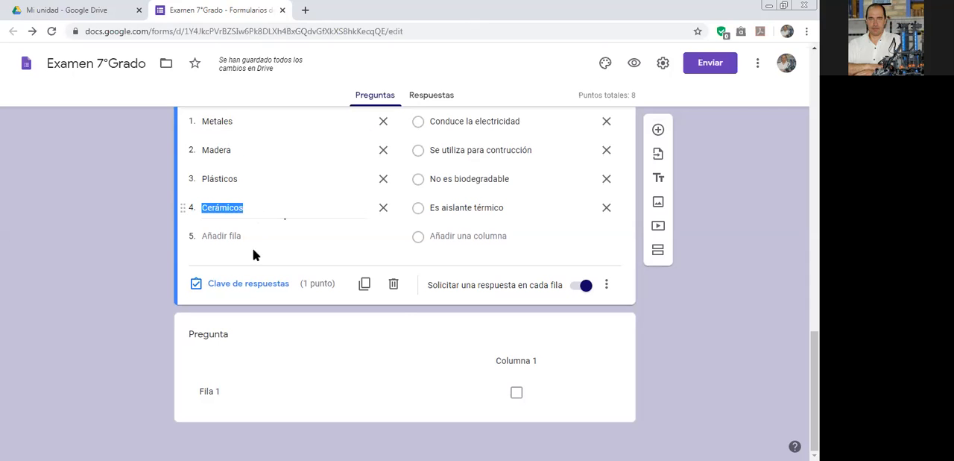
Name the checkbox grid's first row "Metales" and add a second row "Madera".
left_click(243, 387)
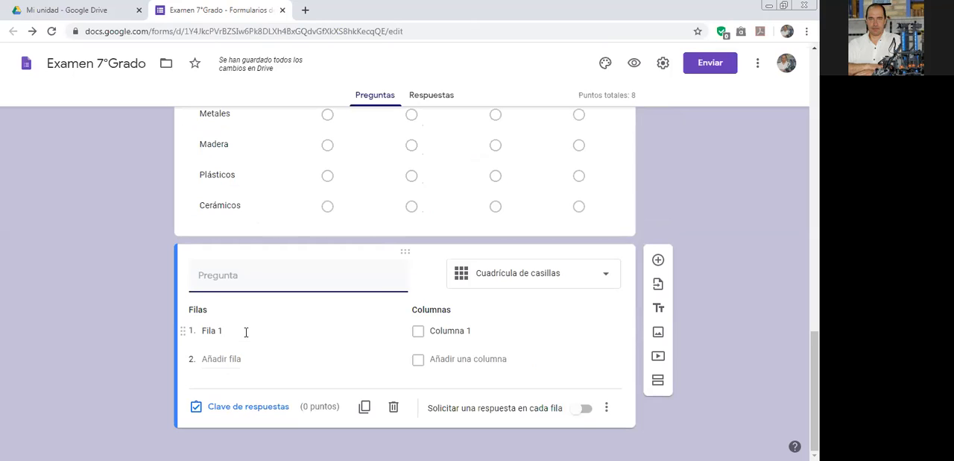
left_click(246, 332)
type("Metales")
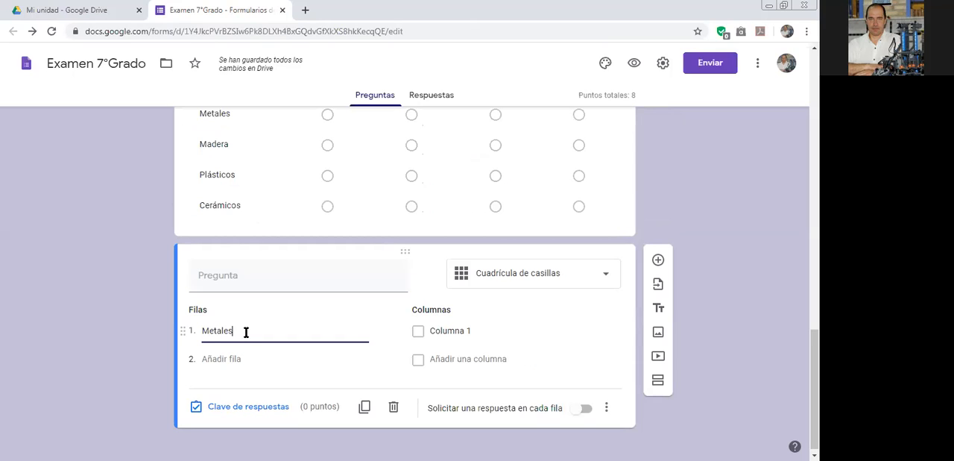
key("Tab")
key("Tab")
key("shift+Tab")
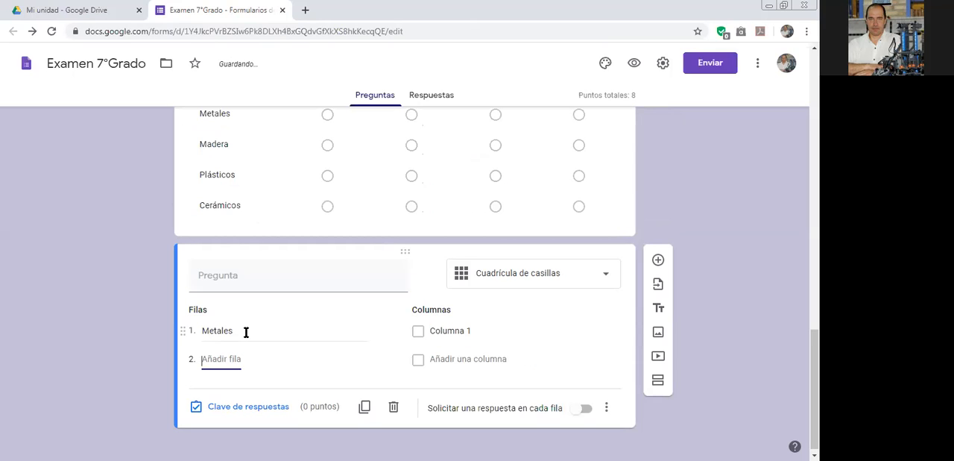
type("Madera")
Add two more rows to the checkbox grid: "Plásticos" and "Cerámicos".
key("Tab")
key("Tab")
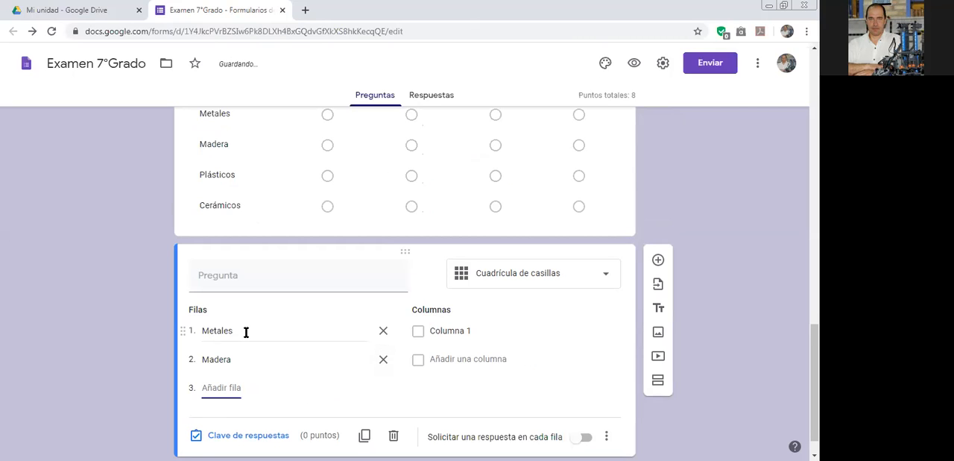
type("Plásticos")
key("Tab")
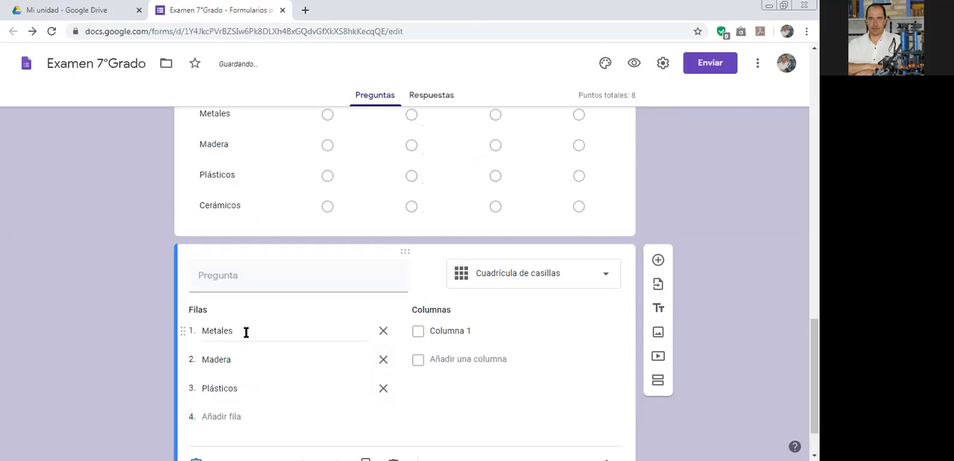
key("Tab")
type("Cerámicos")
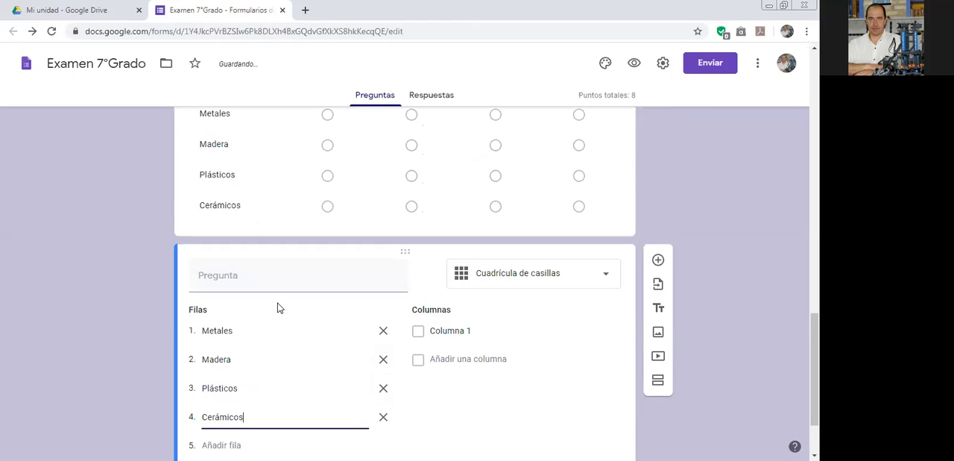
Copy the column name "Conduce la electricidad" from the multiple-choice grid into the checkbox grid's first column.
scroll(276, 305, "up", 2)
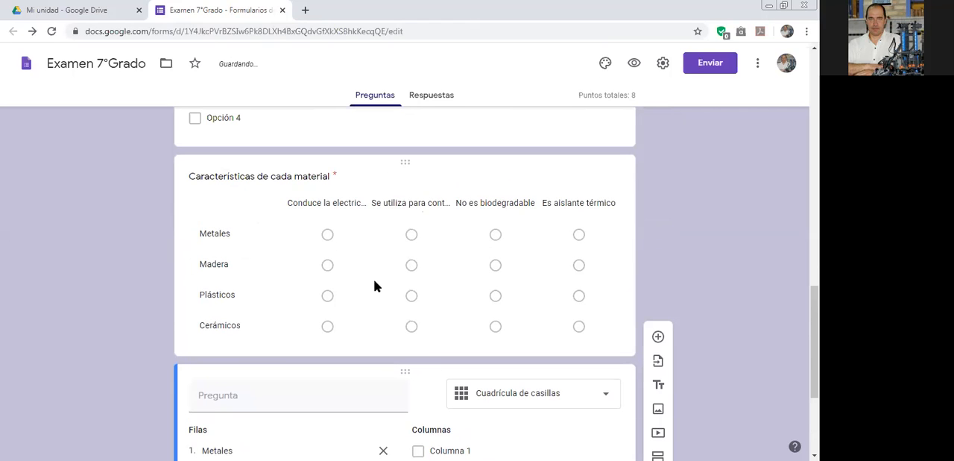
left_click(425, 205)
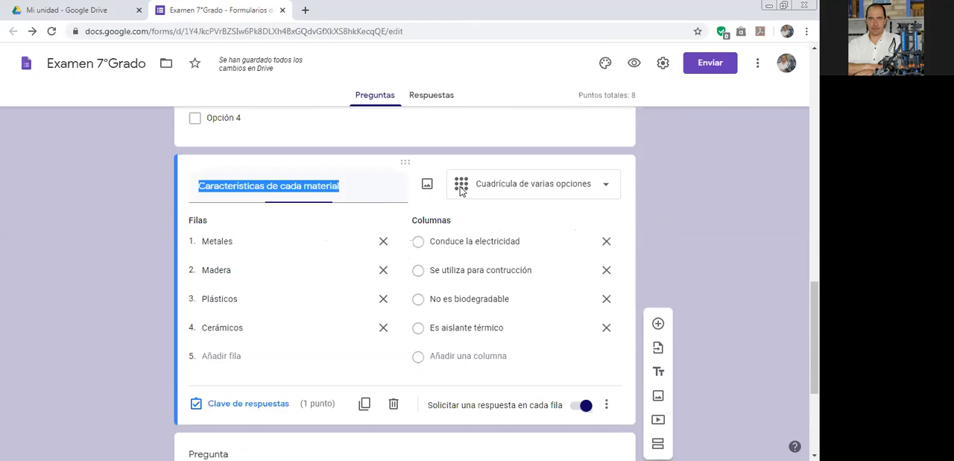
left_click(486, 241)
key("ctrl+c")
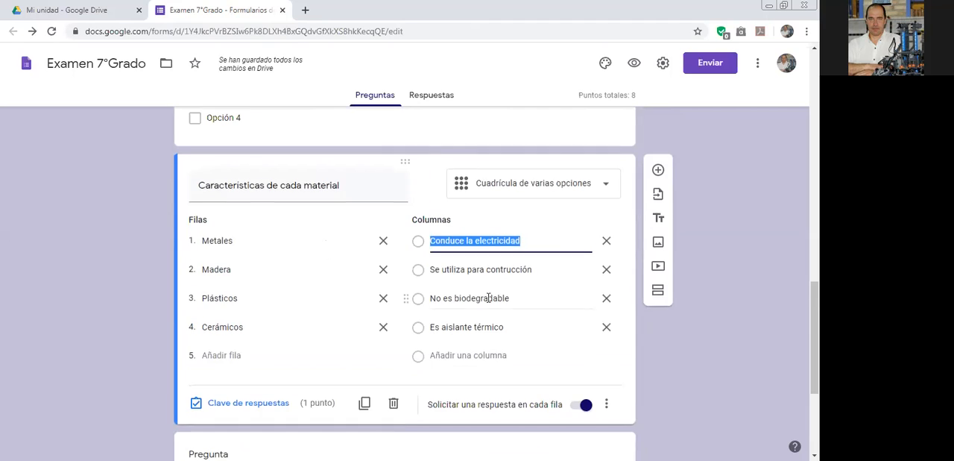
scroll(492, 299, "down", 3)
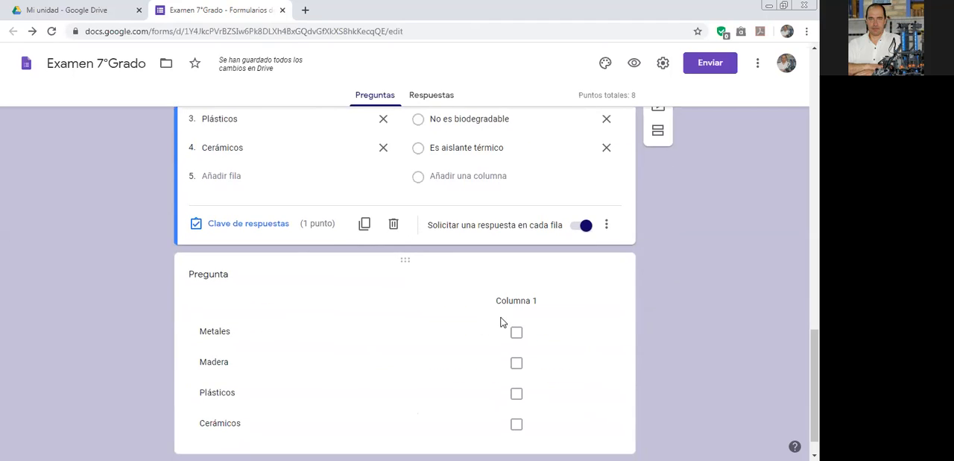
left_click(468, 295)
left_click(524, 270)
key("ctrl+v")
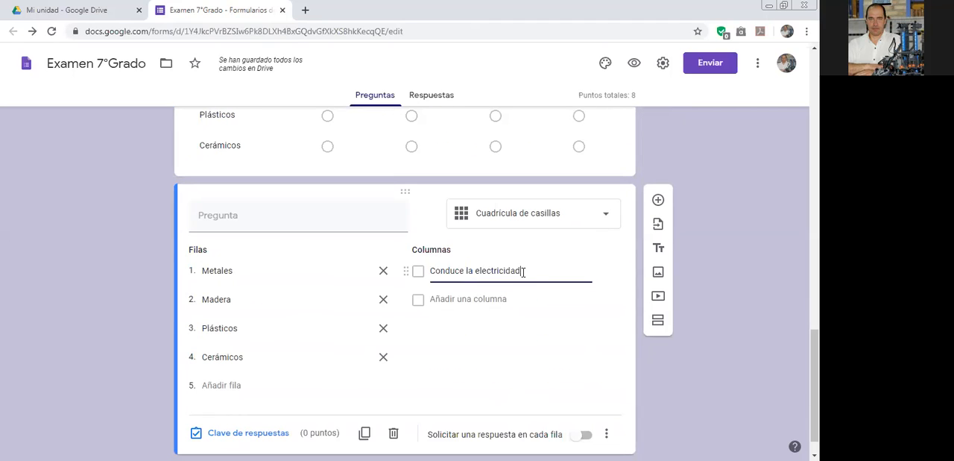
Copy the column name "Se utiliza para contrucción" from the multiple-choice grid into a new second column of the checkbox grid.
scroll(522, 273, "up", 2)
left_click(474, 145)
left_click(470, 209)
key("ctrl+c")
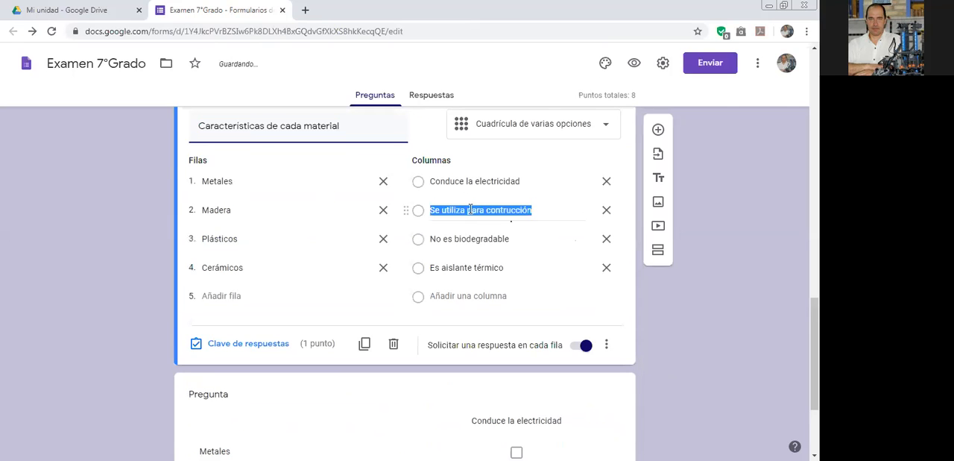
scroll(484, 284, "down", 2)
left_click(497, 308)
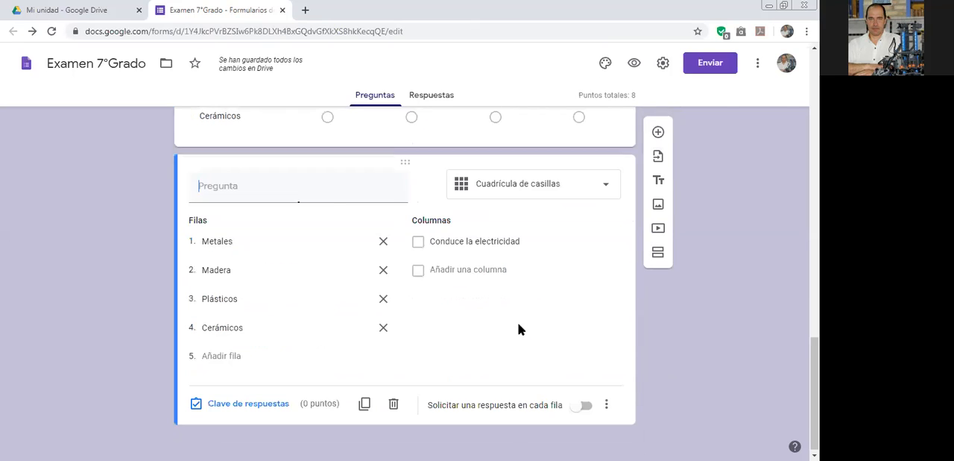
left_click(472, 273)
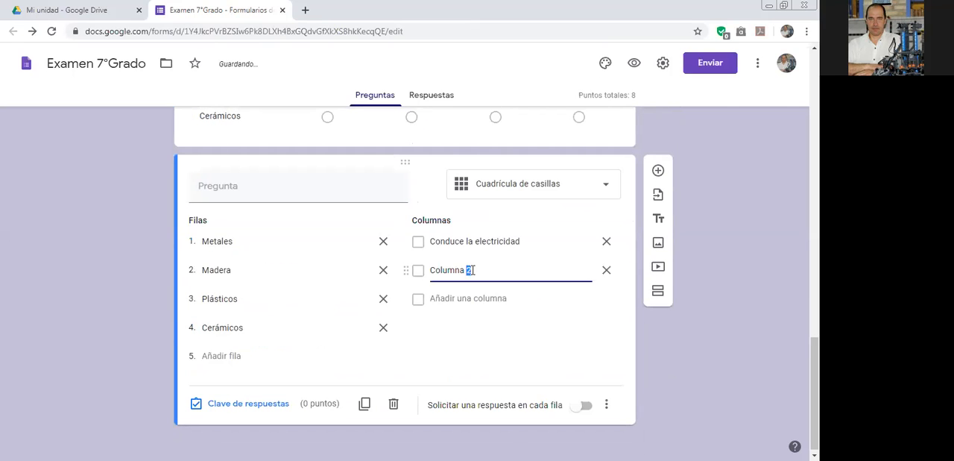
key("ctrl+v")
Copy the column name "No es biodegradable" from the multiple-choice grid into a new third column of the checkbox grid.
scroll(483, 254, "up", 3)
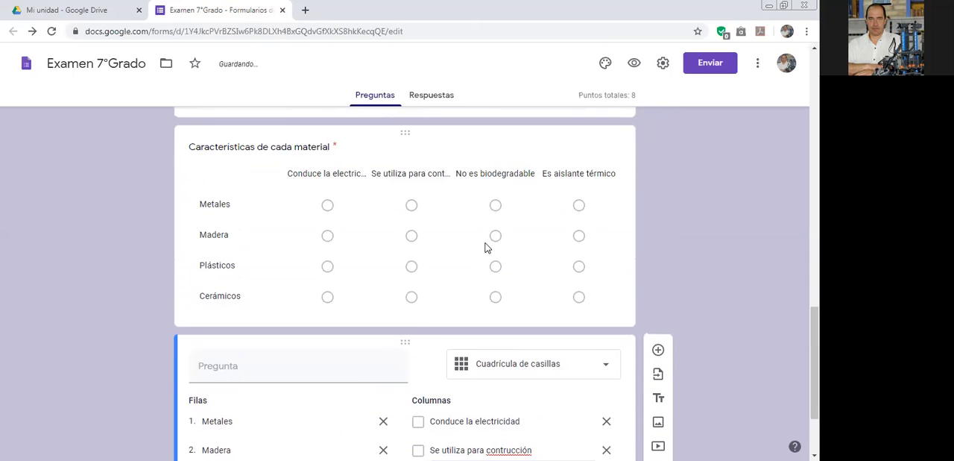
left_click(485, 249)
left_click(474, 266)
key("ctrl+c")
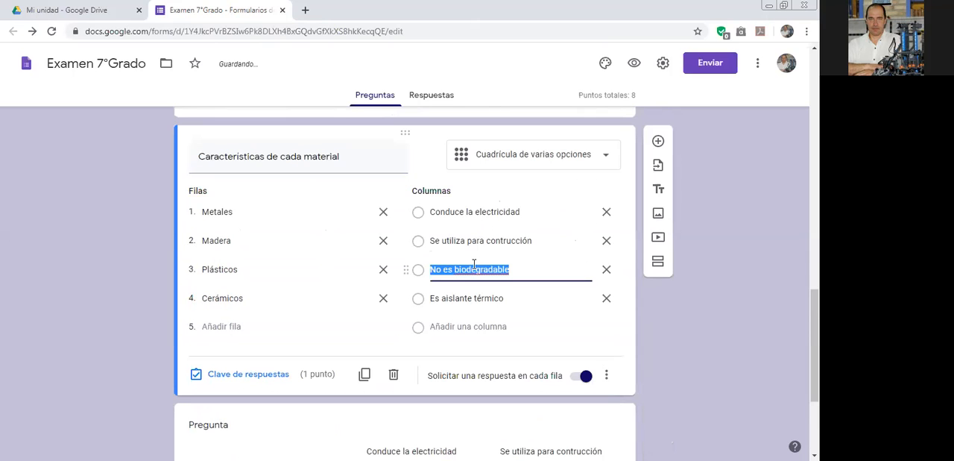
scroll(475, 268, "down", 3)
left_click(516, 330)
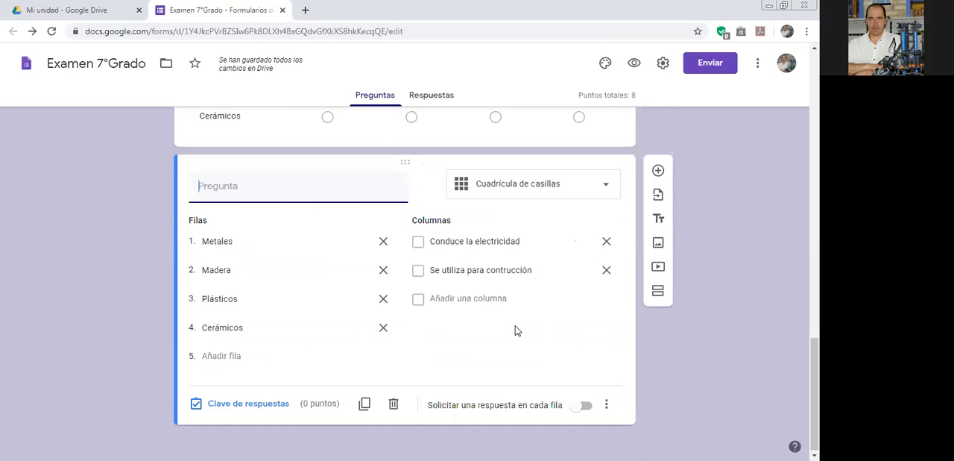
left_click(494, 299)
key("ctrl+v")
Copy "Es aislante térmico" from the multiple-choice grid as the checkbox grid's fourth column, and remove the surplus fifth column.
scroll(494, 298, "up", 3)
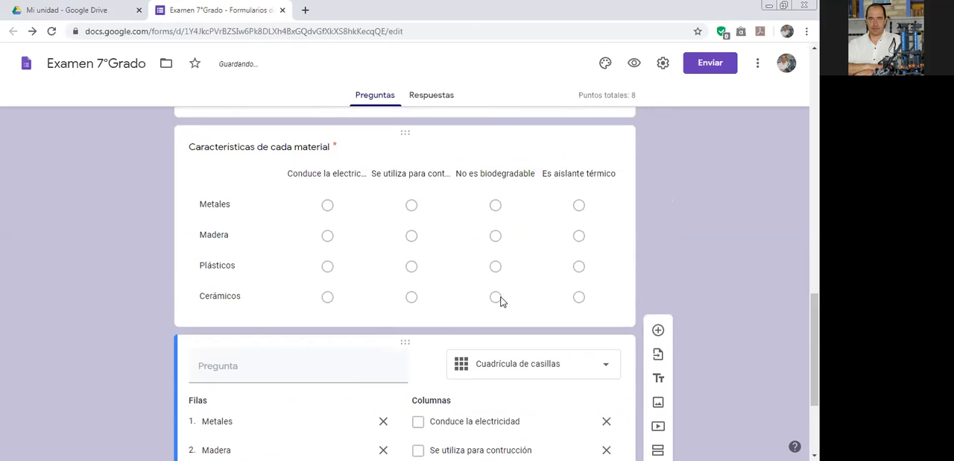
left_click(562, 171)
left_click(485, 299)
key("ctrl+c")
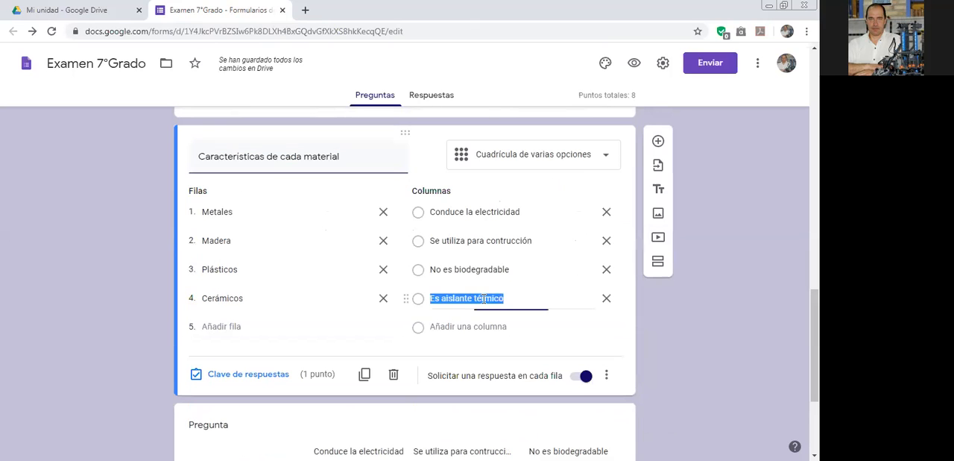
scroll(485, 298, "down", 3)
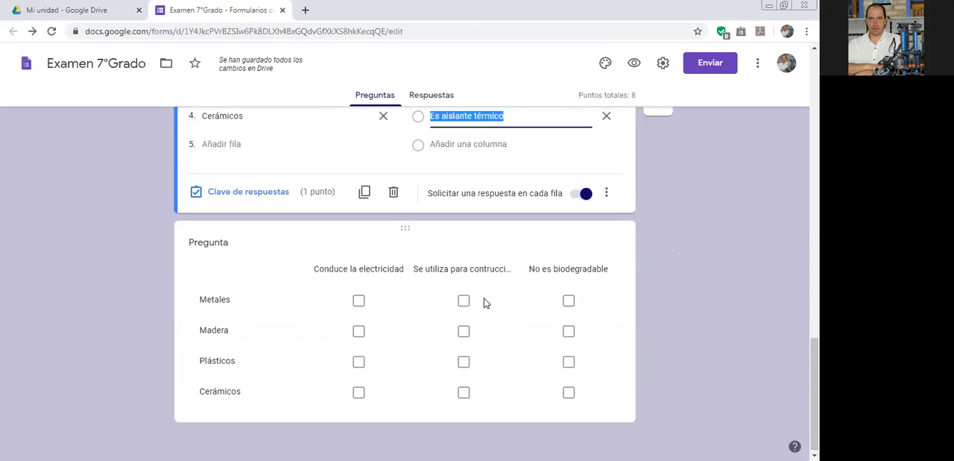
left_click(502, 345)
left_click(495, 327)
key("ctrl+v")
left_click(484, 358)
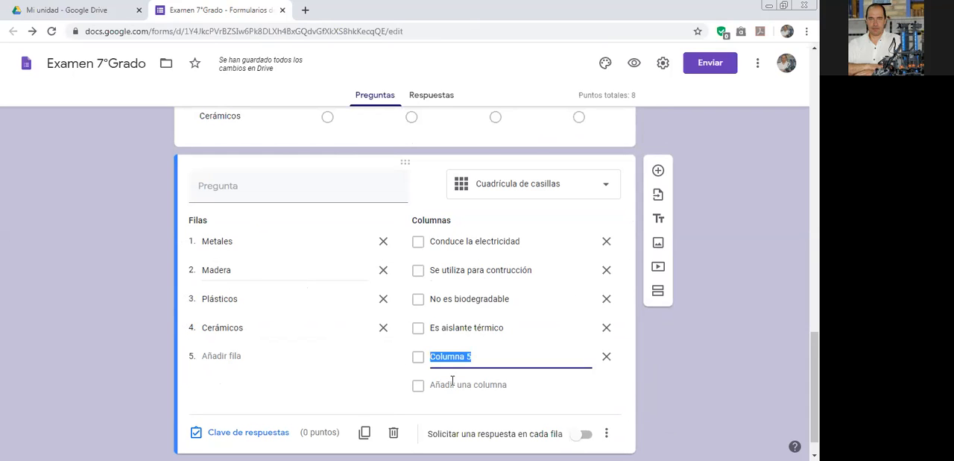
left_click(605, 359)
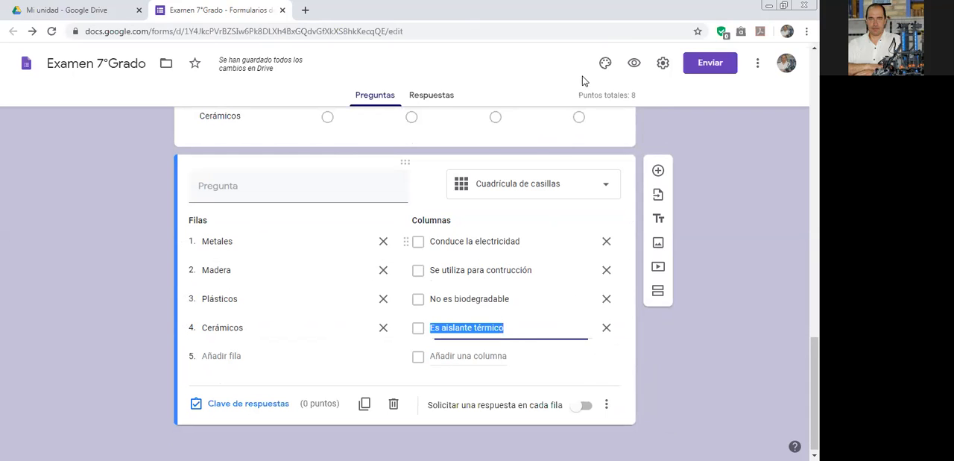
Preview the form and mark "Conduce la electricidad" and "Se utiliza para contrucción" for Metales in the checkbox grid.
left_click(634, 62)
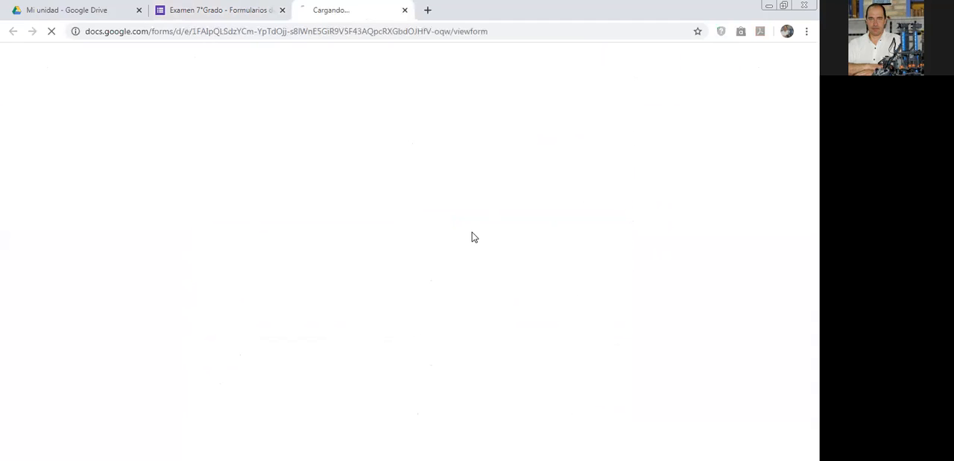
scroll(463, 248, "down", 10)
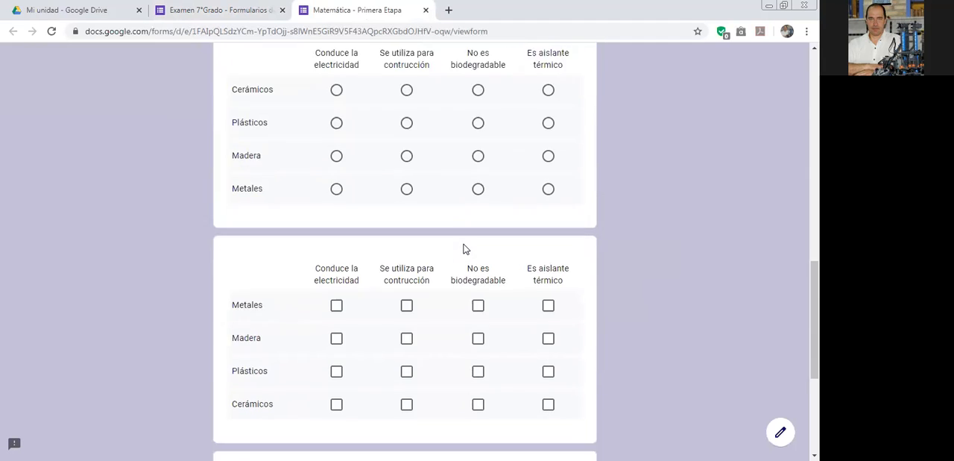
scroll(463, 250, "down", 2)
left_click(336, 148)
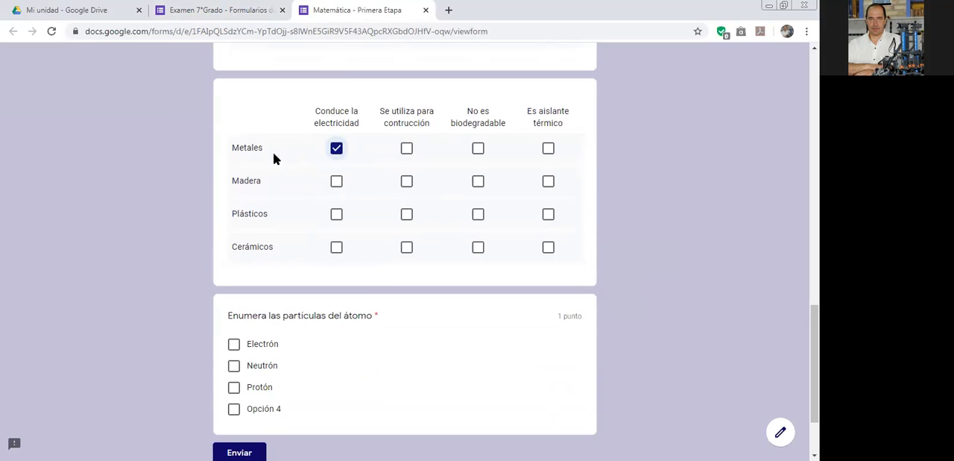
left_click(406, 148)
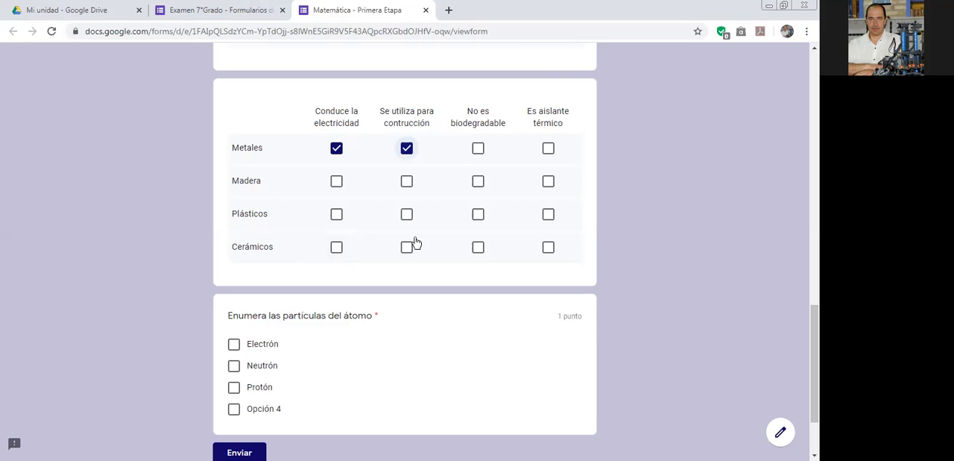
Test several answers per row for Plásticos, Cerámicos and Madera in the previewed checkbox grid, and close the preview without submitting.
left_click(549, 215)
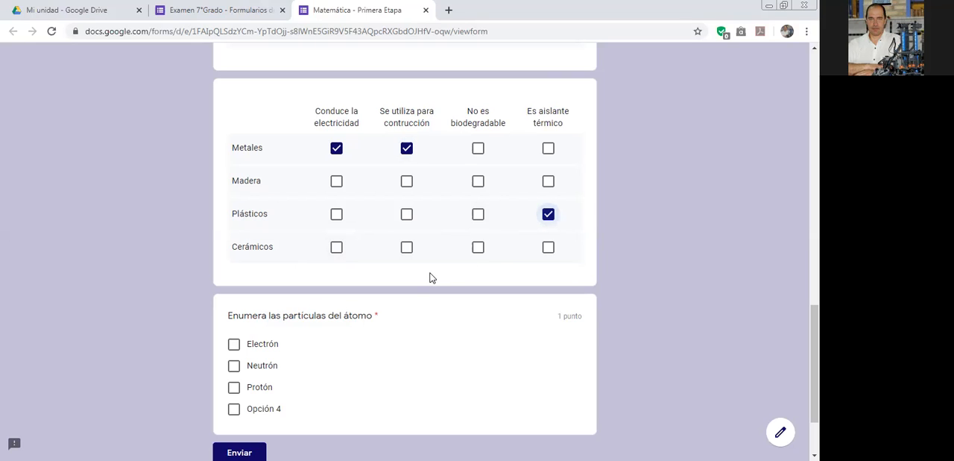
left_click(478, 215)
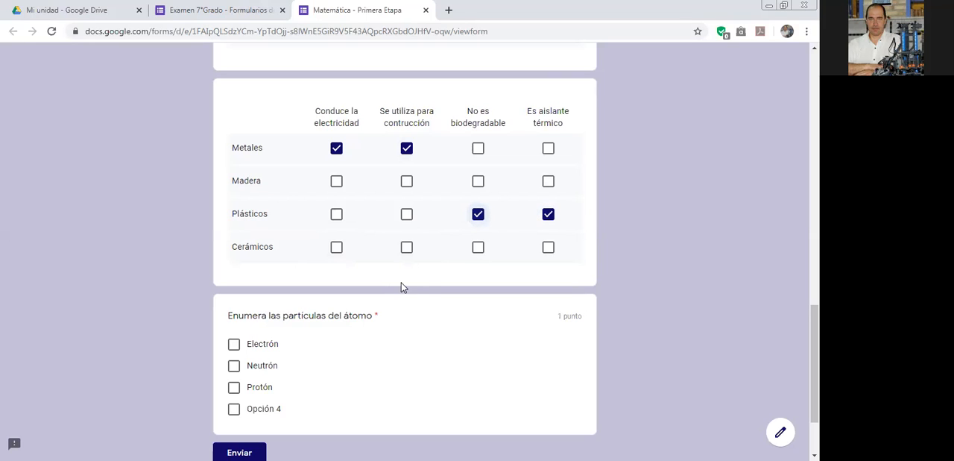
left_click(548, 247)
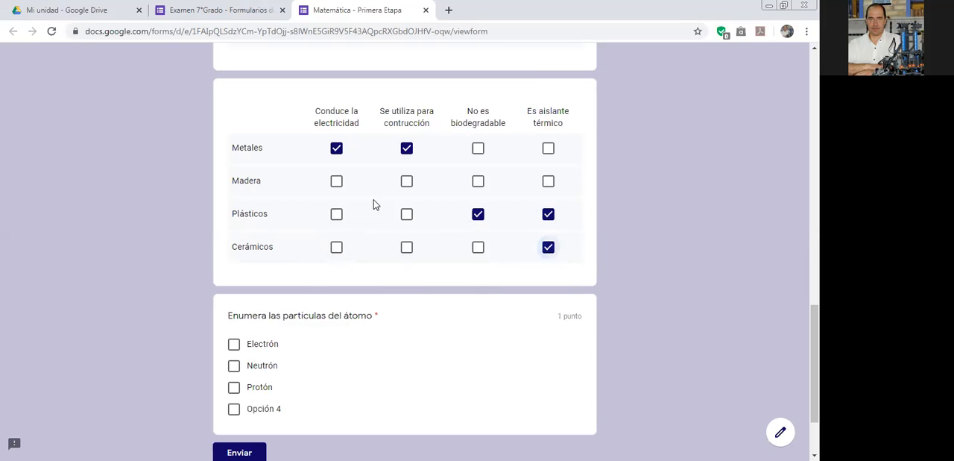
left_click(407, 184)
left_click(548, 181)
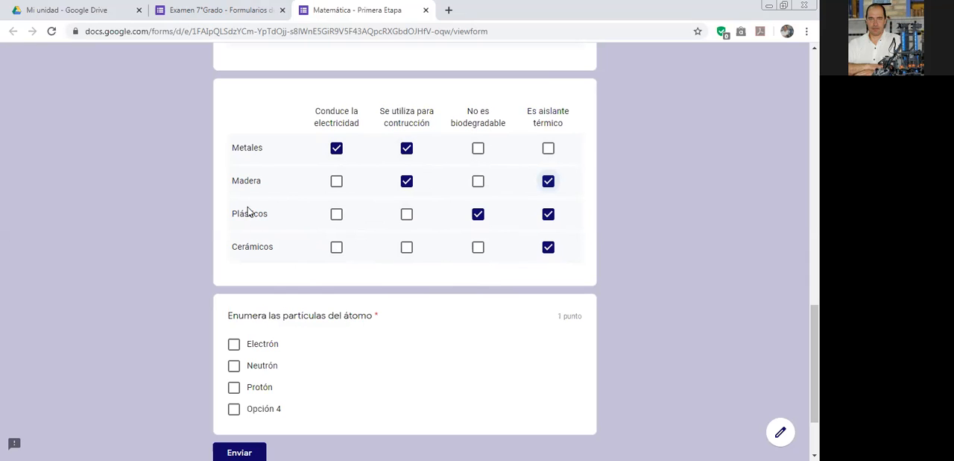
left_click(426, 10)
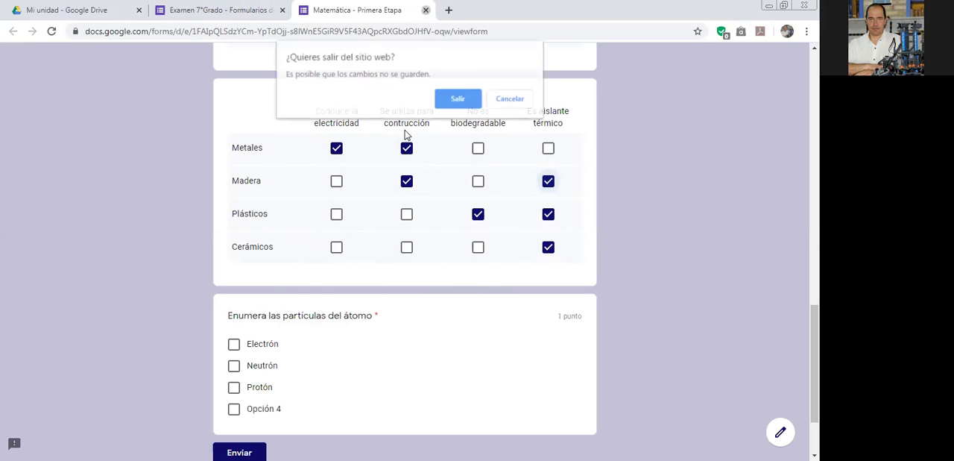
left_click(458, 99)
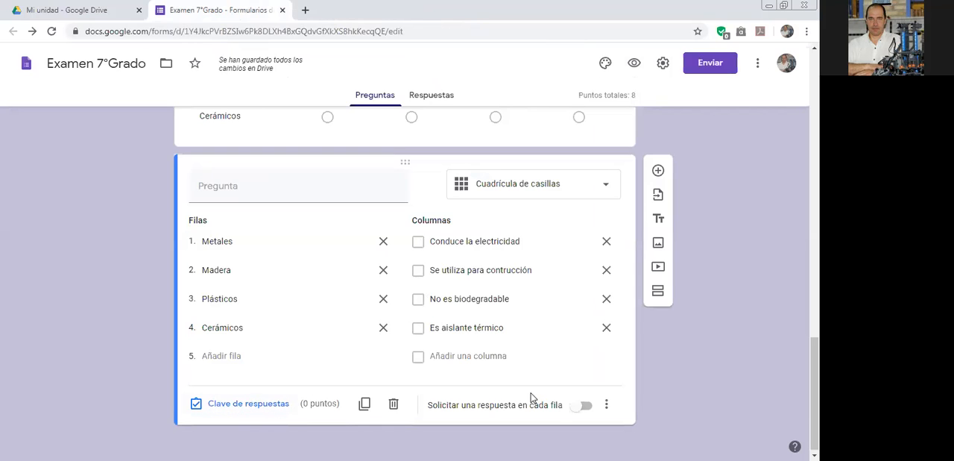
Require a response in each row of the checkbox grid and check its additional options.
left_click(587, 408)
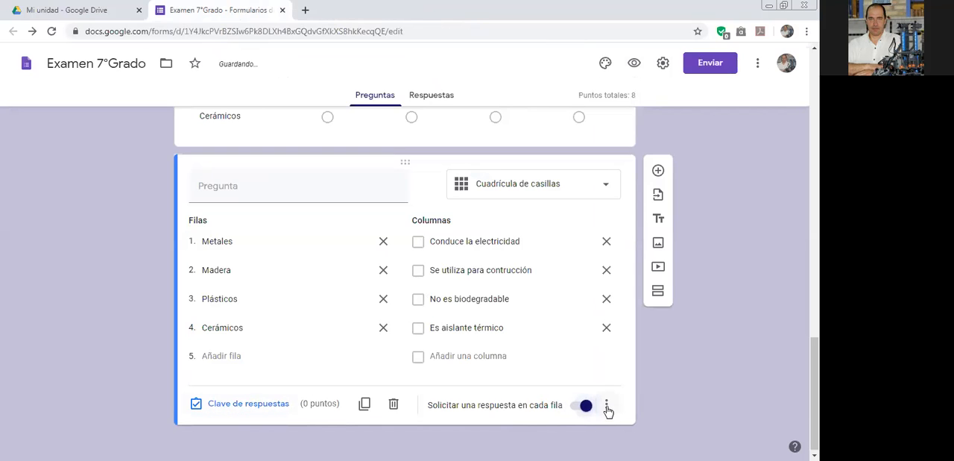
left_click(606, 405)
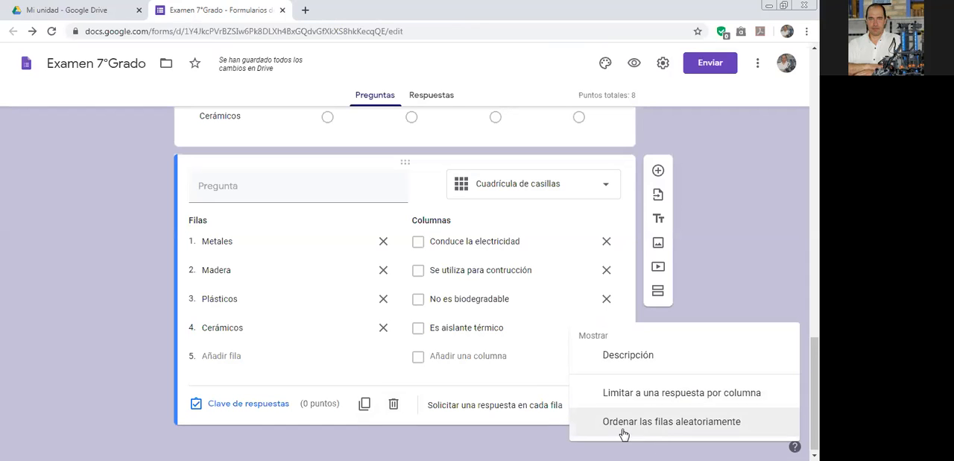
left_click(249, 409)
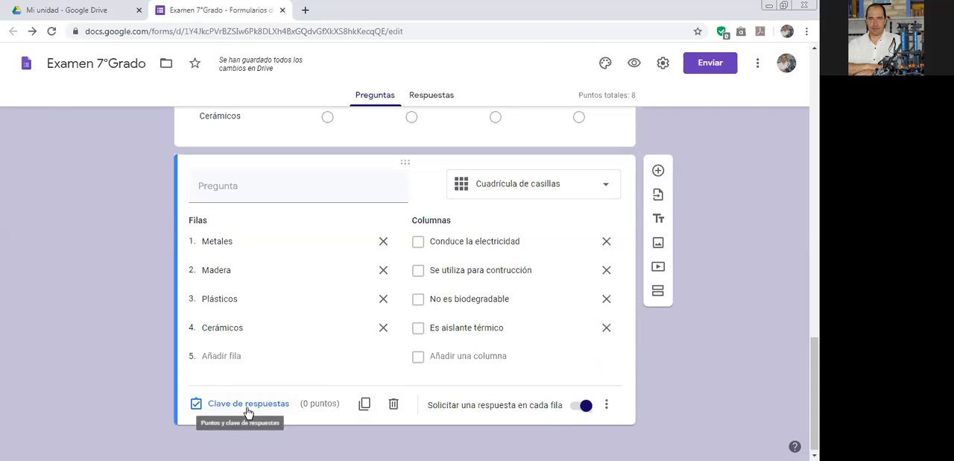
In the checkbox grid's answer key, give Metales 1 point and mark "Conduce la electricidad" and "Se utiliza para contrucción" as correct.
left_click(249, 412)
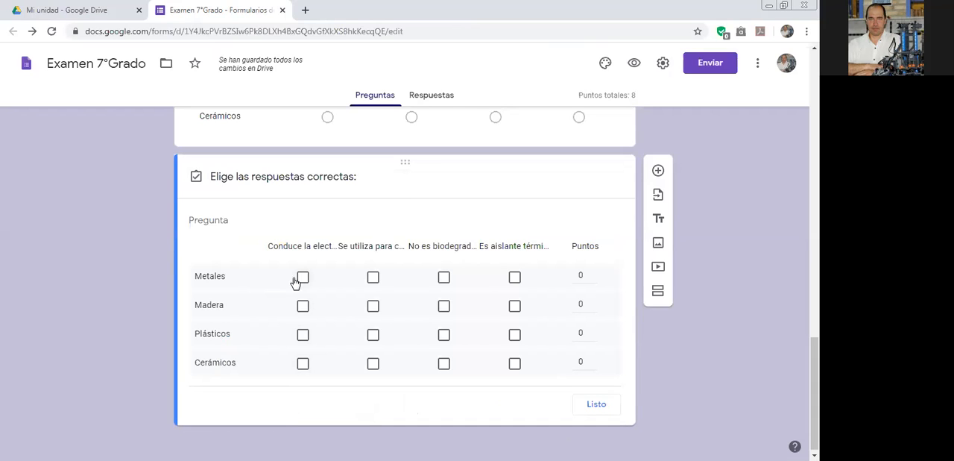
left_click(593, 272)
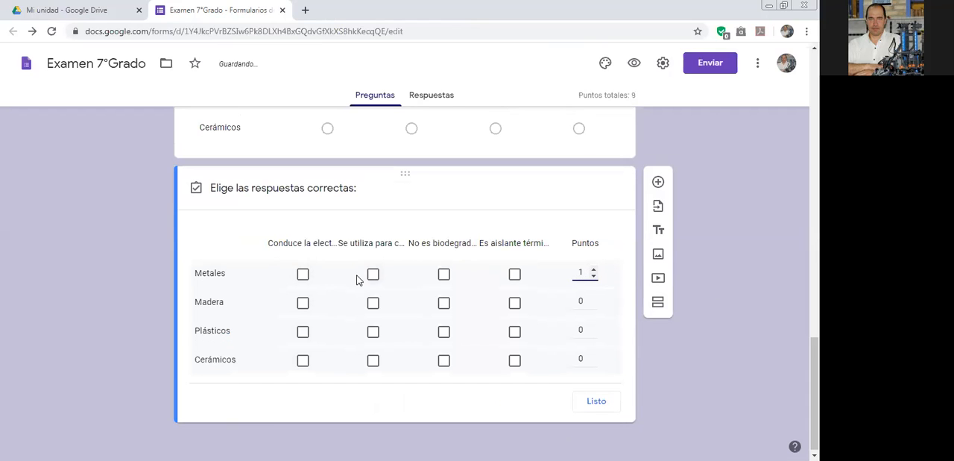
left_click(303, 276)
left_click(373, 274)
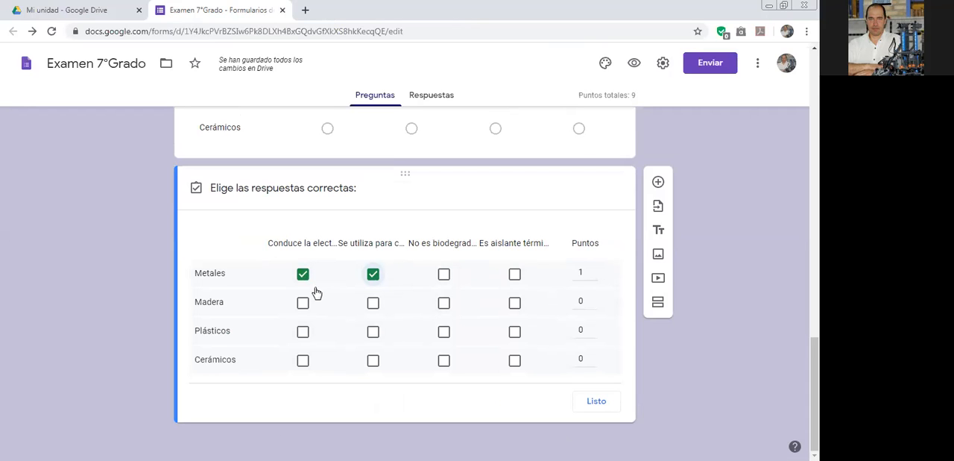
left_click(374, 275)
left_click(377, 277)
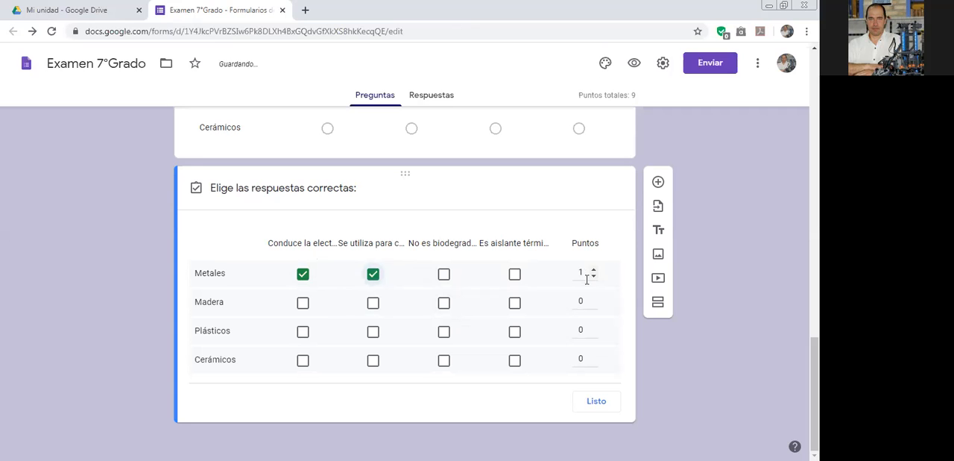
left_click(594, 401)
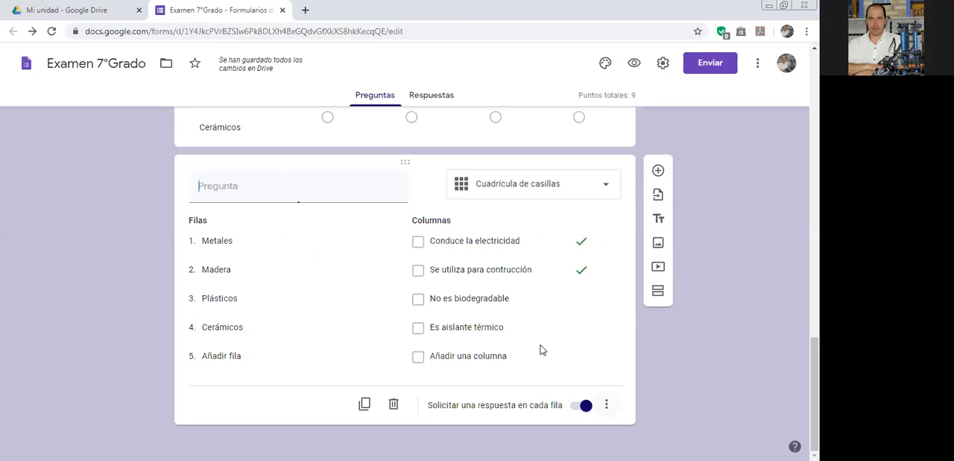
scroll(530, 340, "up", 4)
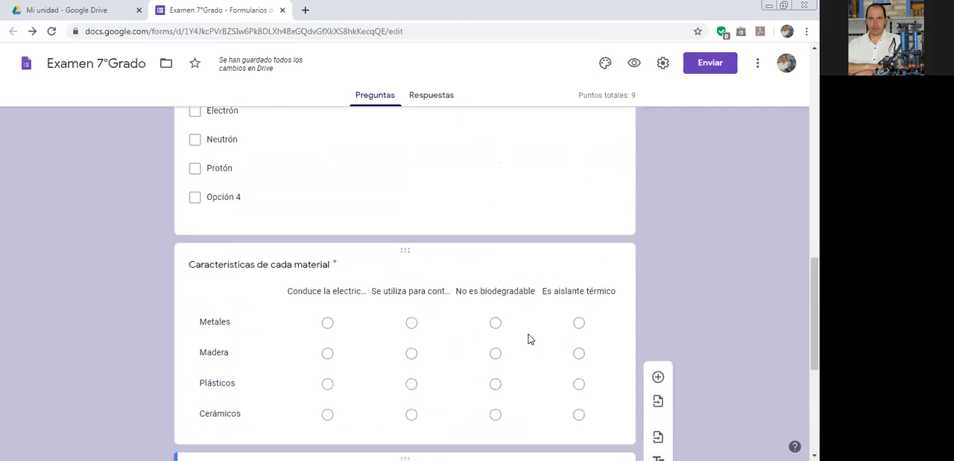
scroll(529, 339, "up", 15)
scroll(530, 335, "down", 10)
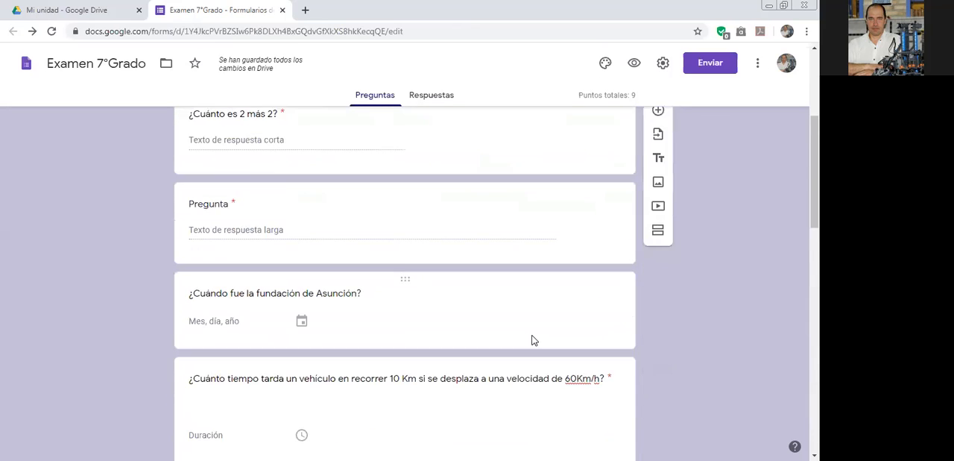